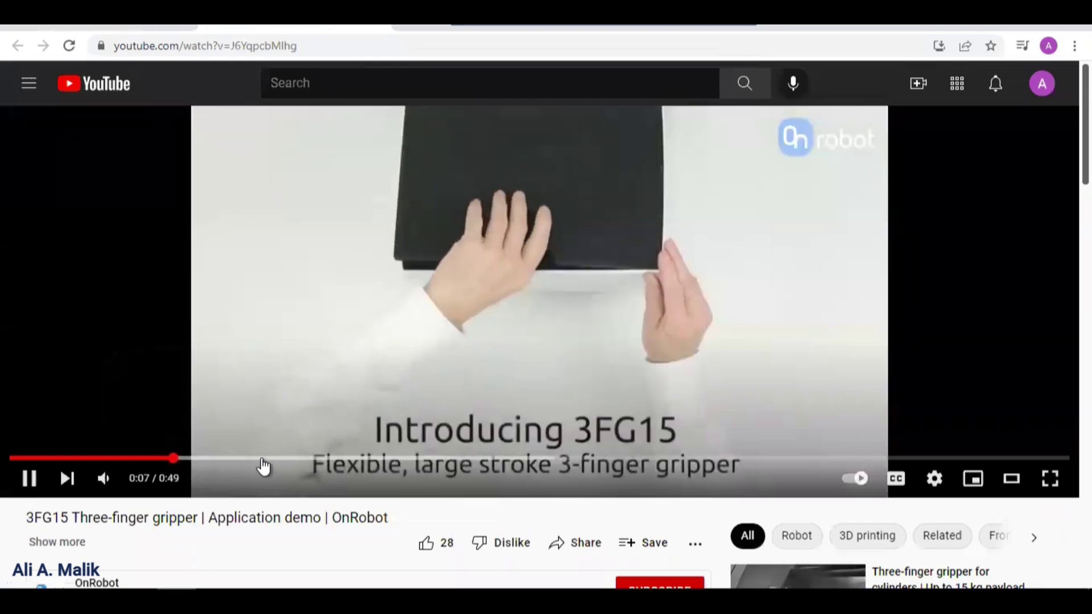
Step: Watch the 3FG15 application demo, then skim through the OnRobot 3FG15 Gripper (Vietnamese) video and pause it
{"action": "key", "text": "Right"}
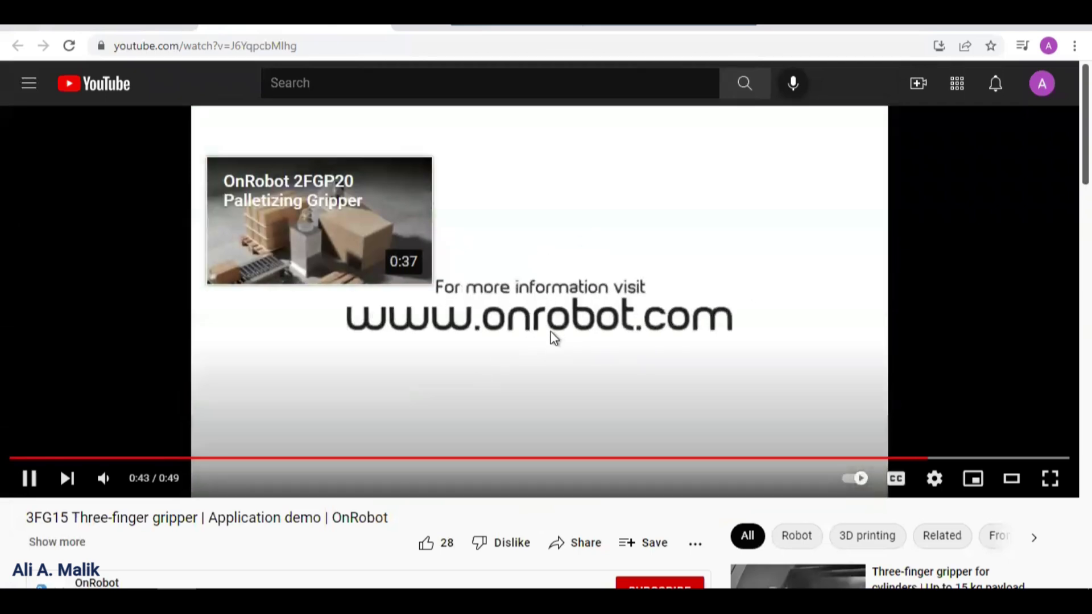
{"action": "left_click", "coordinate": [395, 23]}
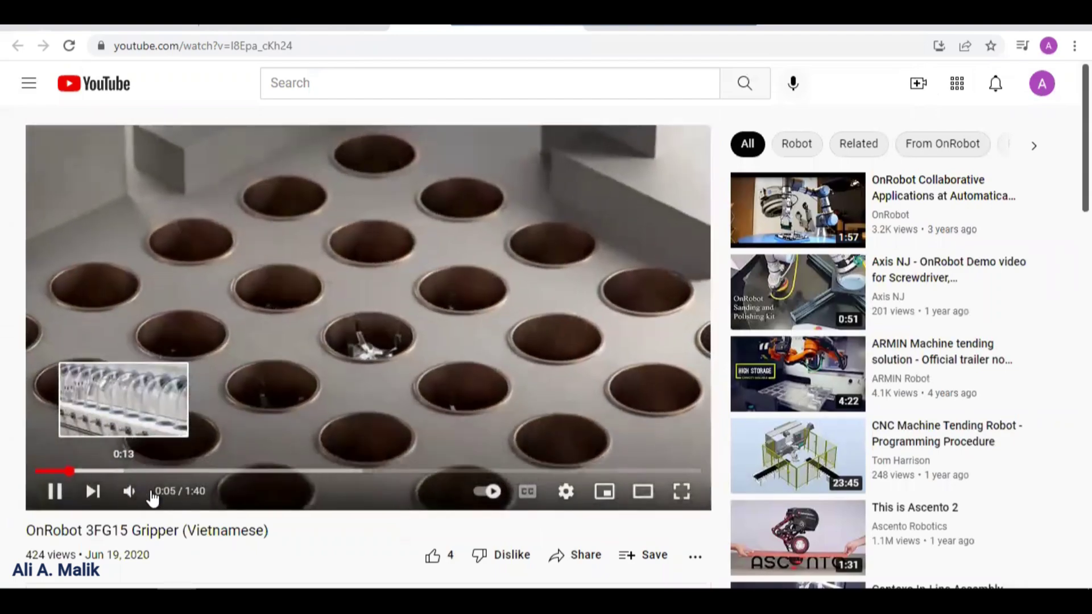
{"action": "mouse_move", "coordinate": [162, 495]}
{"action": "left_click_drag", "start_coordinate": [171, 493], "coordinate": [166, 492]}
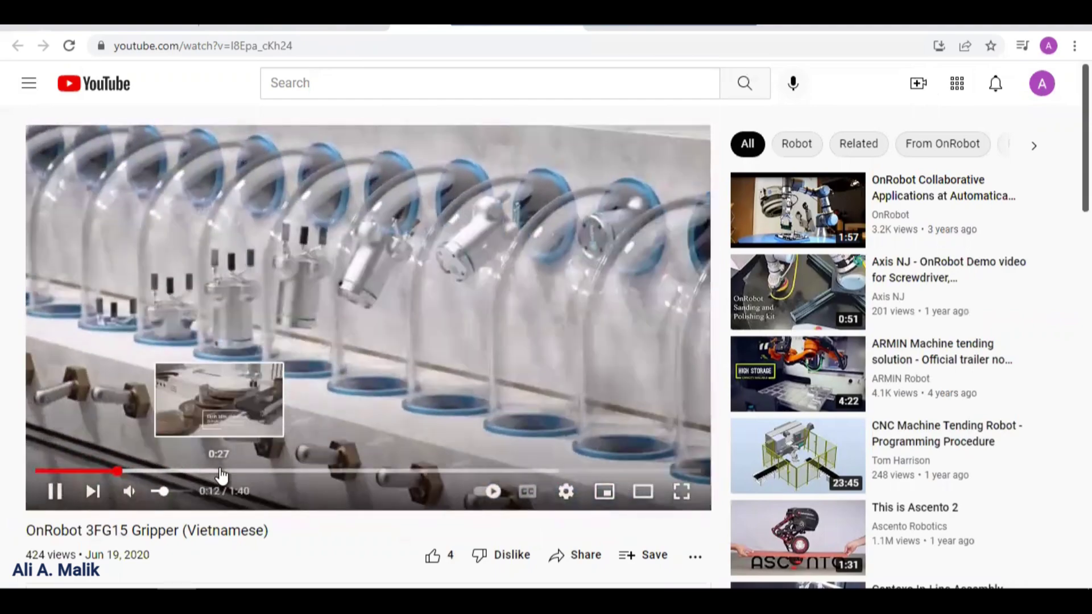
{"action": "left_click", "coordinate": [222, 472]}
{"action": "left_click", "coordinate": [338, 471]}
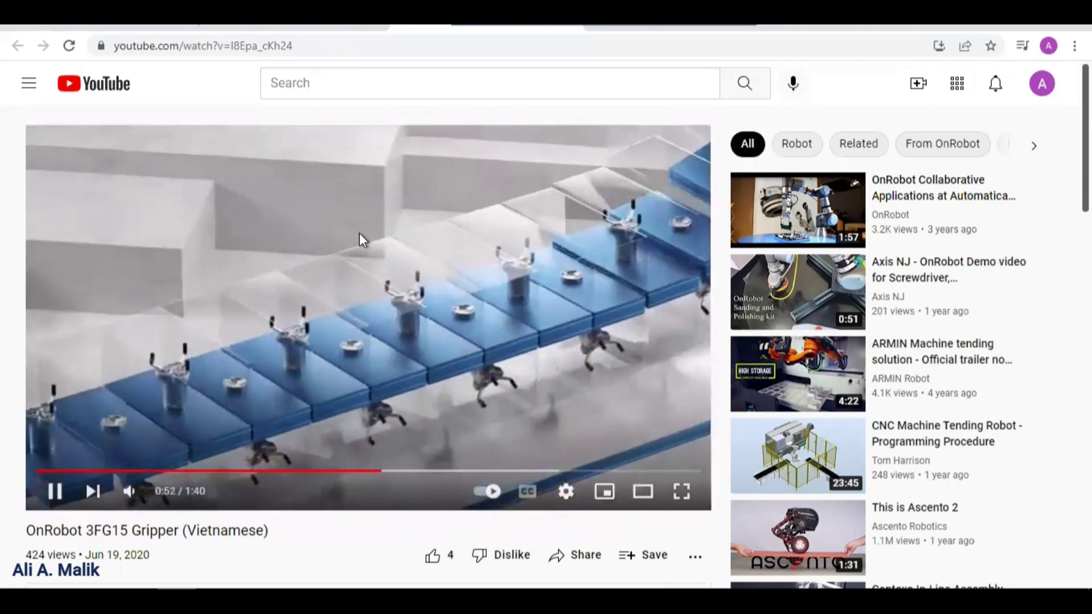
{"action": "left_click", "coordinate": [359, 234]}
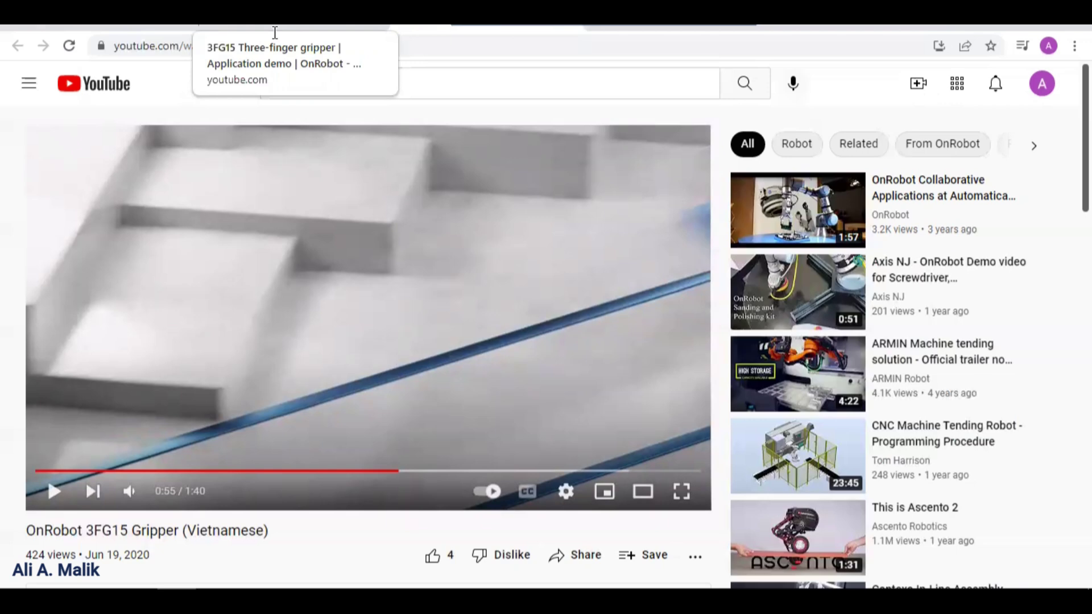
Step: Return to the 3FG15 application demo page and load the Google homepage in its place
{"action": "left_click", "coordinate": [274, 33]}
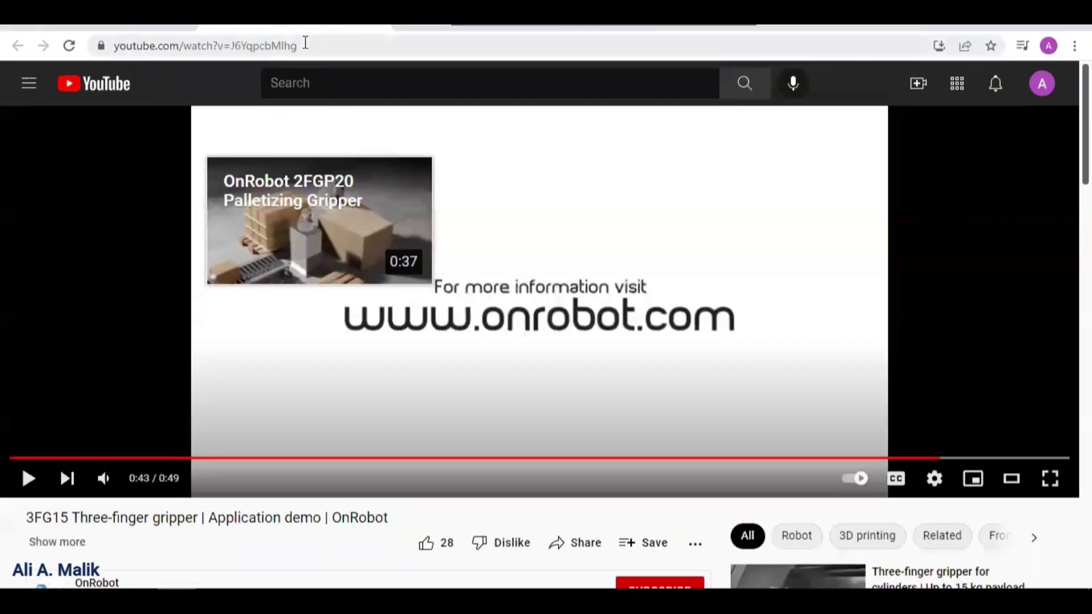
{"action": "left_click", "coordinate": [304, 37]}
{"action": "type", "text": "goog"}
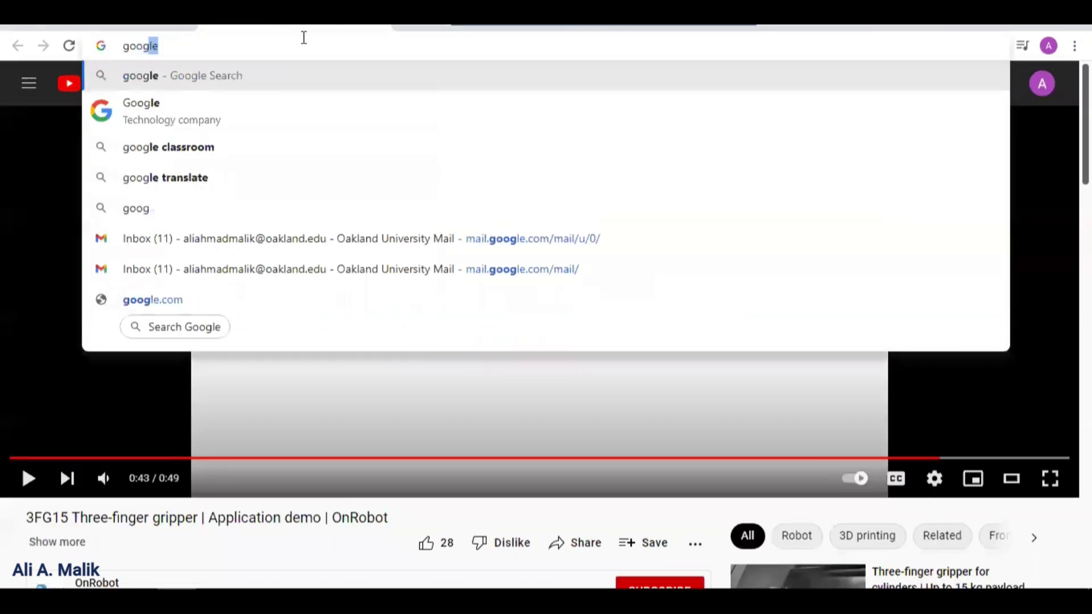
{"action": "key", "text": "Return"}
{"action": "left_click", "coordinate": [192, 242]}
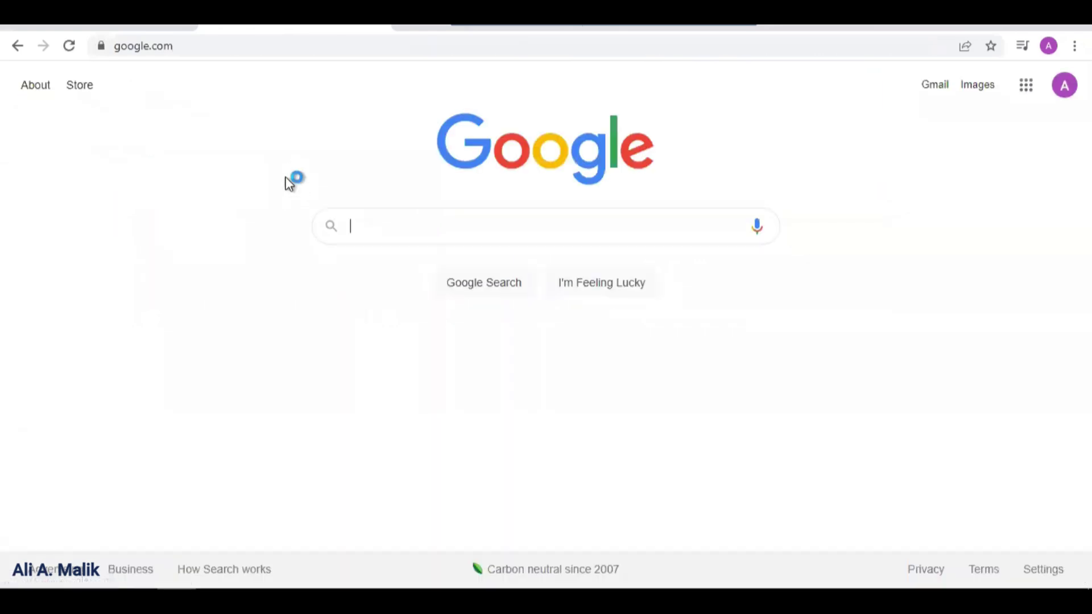
Step: Search Google for "onrobot 3fg15" and open OnRobot's 3FG15 three-finger gripper product page
{"action": "type", "text": "onronbt"}
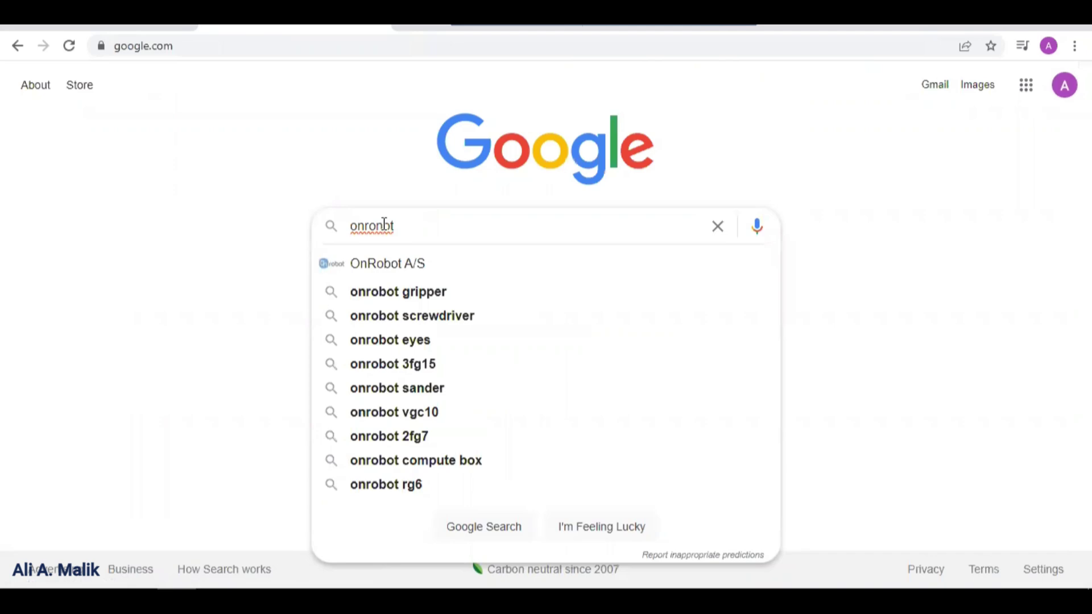
{"action": "left_click", "coordinate": [383, 226]}
{"action": "key", "text": "BackSpace"}
{"action": "key", "text": "Delete"}
{"action": "type", "text": "bo"}
{"action": "key", "text": "End"}
{"action": "type", "text": "3"}
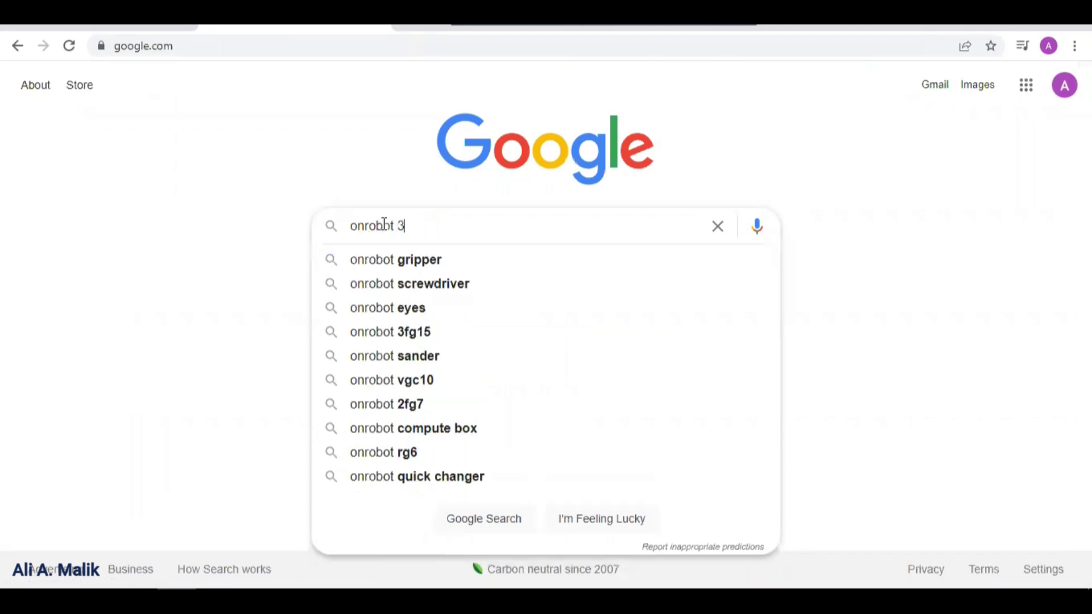
{"action": "key", "text": "Down"}
{"action": "key", "text": "Return"}
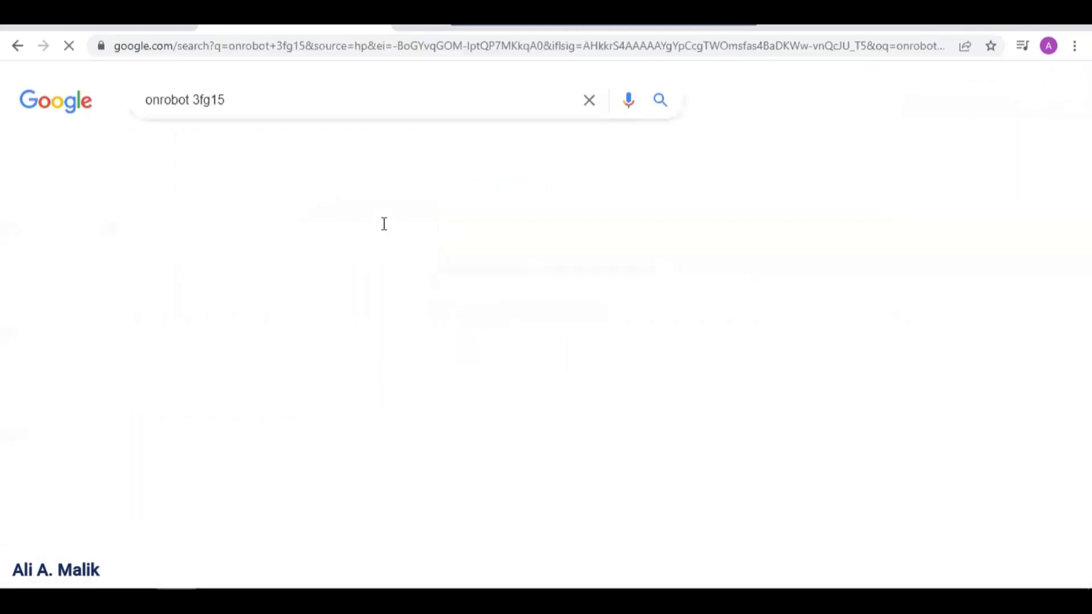
{"action": "left_click", "coordinate": [206, 242]}
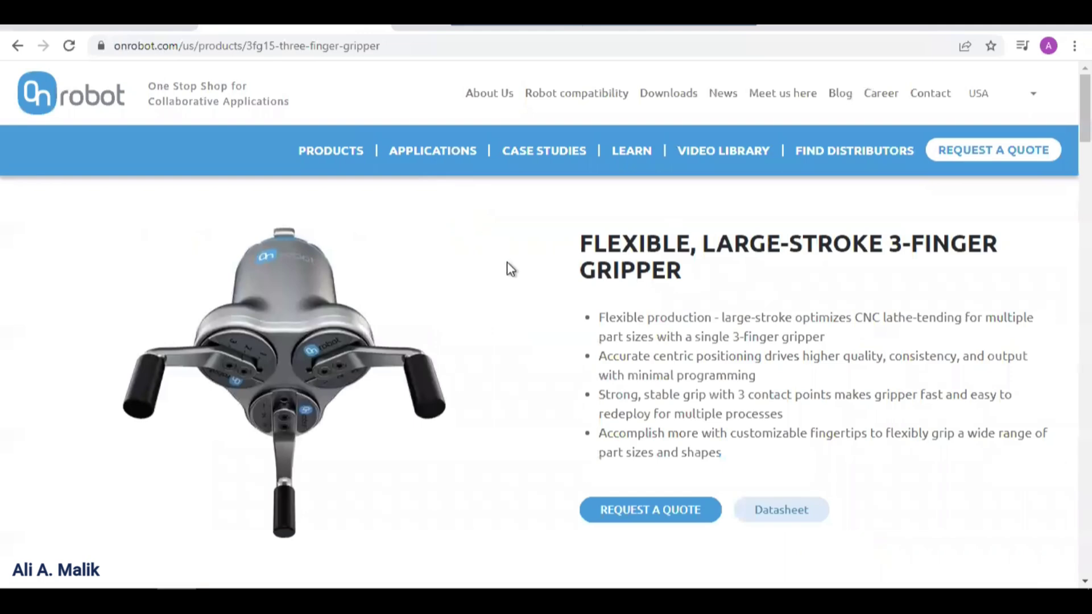
Step: Open OnRobot's Downloads page and select the 3FG15 as the product
{"action": "left_click", "coordinate": [673, 100]}
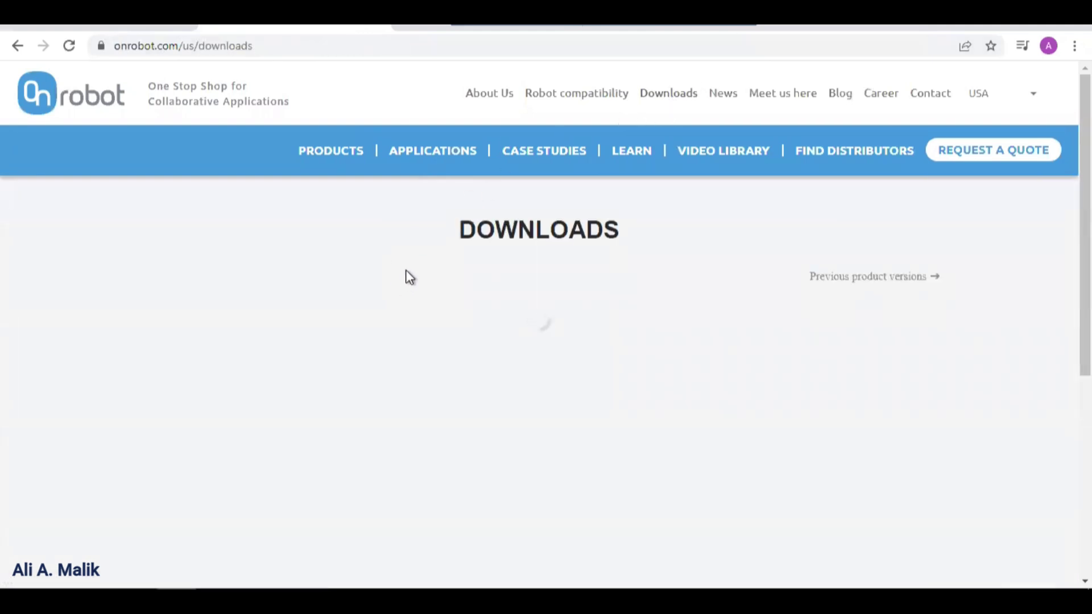
{"action": "scroll", "coordinate": [407, 276], "scroll_direction": "down", "scroll_amount": 2}
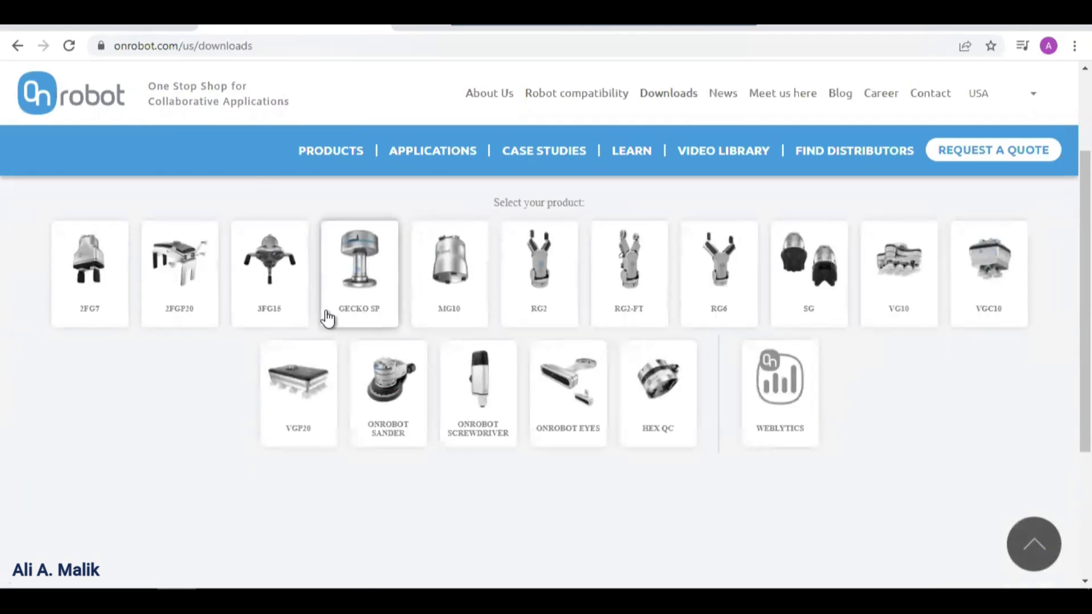
{"action": "left_click", "coordinate": [283, 279]}
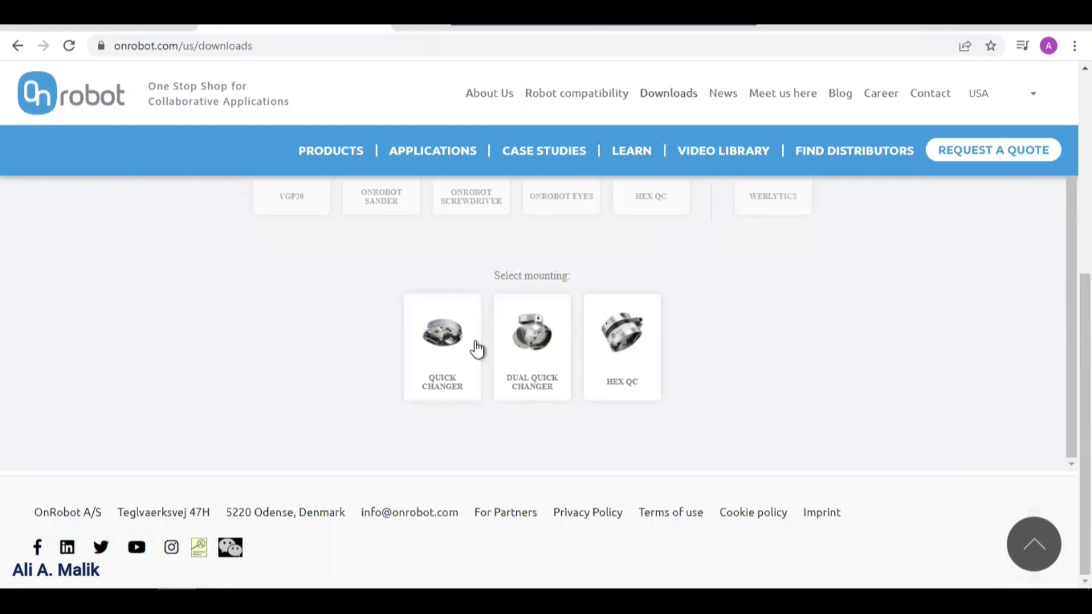
Step: Configure the download with Quick Changer mounting, no bracket, no Eyes, and Universal Robots as the robot
{"action": "scroll", "coordinate": [671, 316], "scroll_direction": "up", "scroll_amount": 3}
{"action": "scroll", "coordinate": [671, 316], "scroll_direction": "up", "scroll_amount": 3}
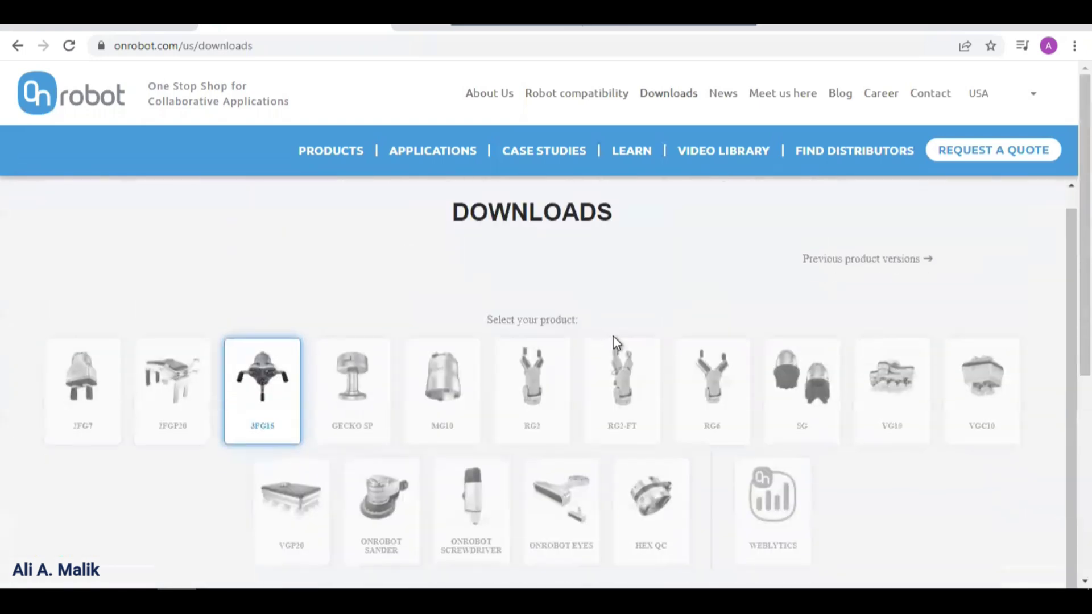
{"action": "scroll", "coordinate": [616, 333], "scroll_direction": "down", "scroll_amount": 5}
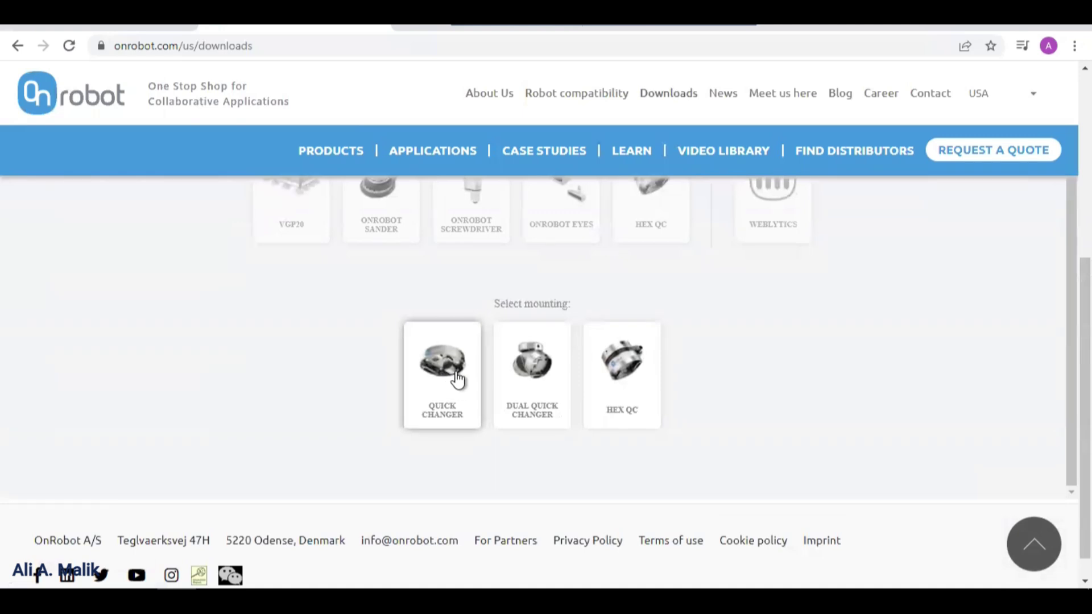
{"action": "left_click", "coordinate": [458, 375]}
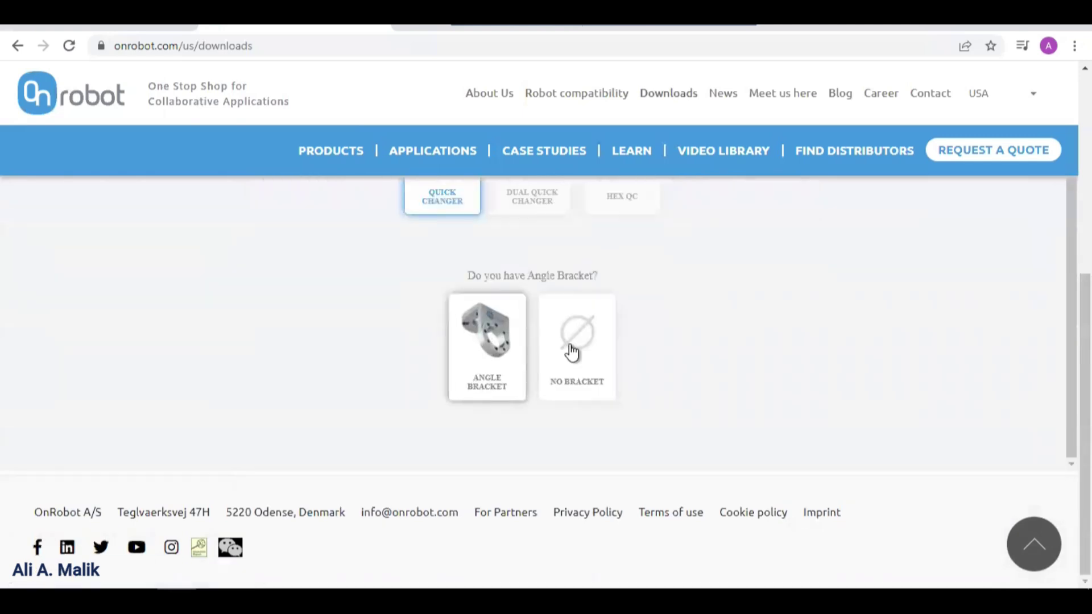
{"action": "left_click", "coordinate": [583, 344]}
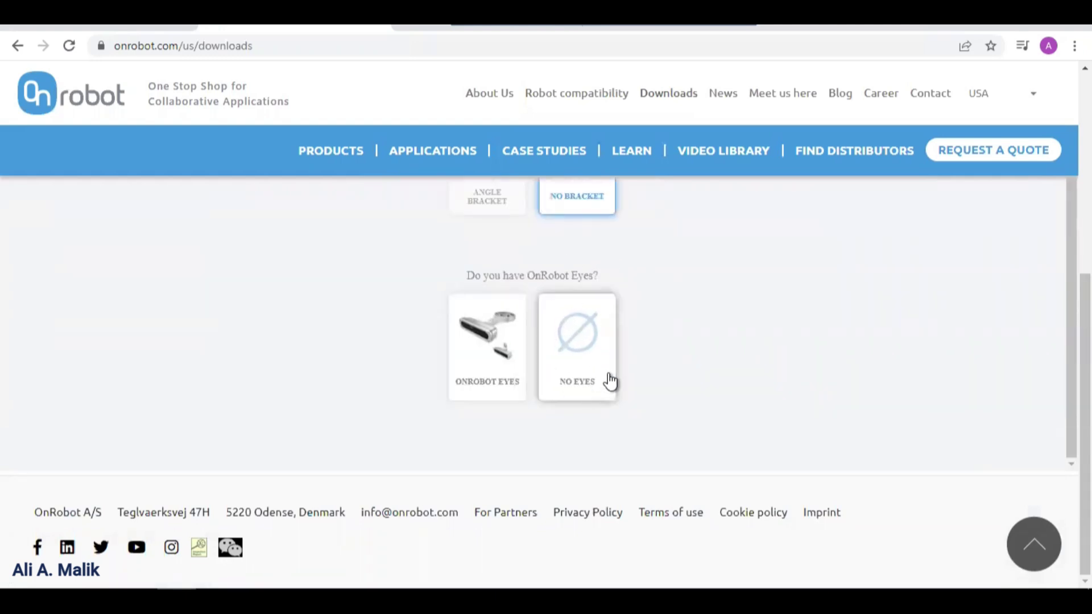
{"action": "left_click", "coordinate": [595, 333]}
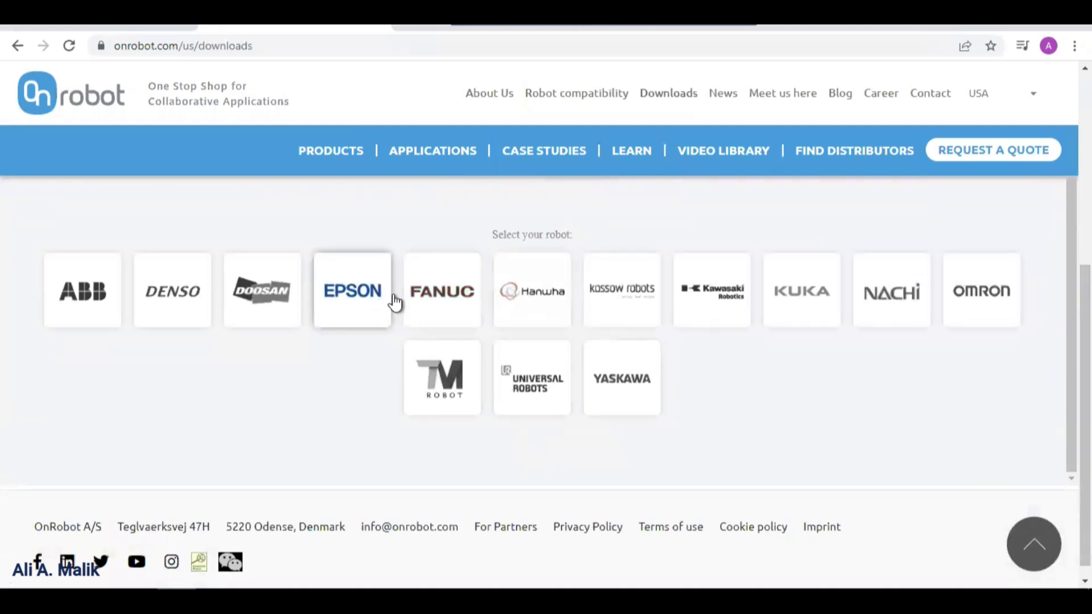
{"action": "left_click", "coordinate": [519, 386]}
Step: Download the gripper's CAD file 3FG15_v1.STEP from the drawings
{"action": "scroll", "coordinate": [329, 362], "scroll_direction": "up", "scroll_amount": 3}
{"action": "scroll", "coordinate": [324, 363], "scroll_direction": "down", "scroll_amount": 1}
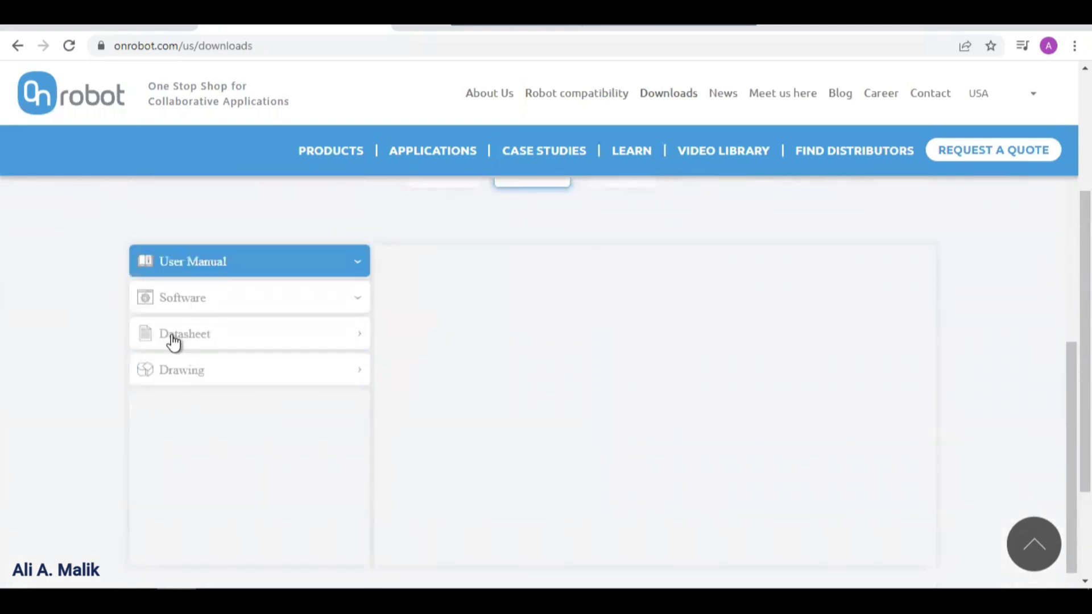
{"action": "left_click", "coordinate": [213, 380]}
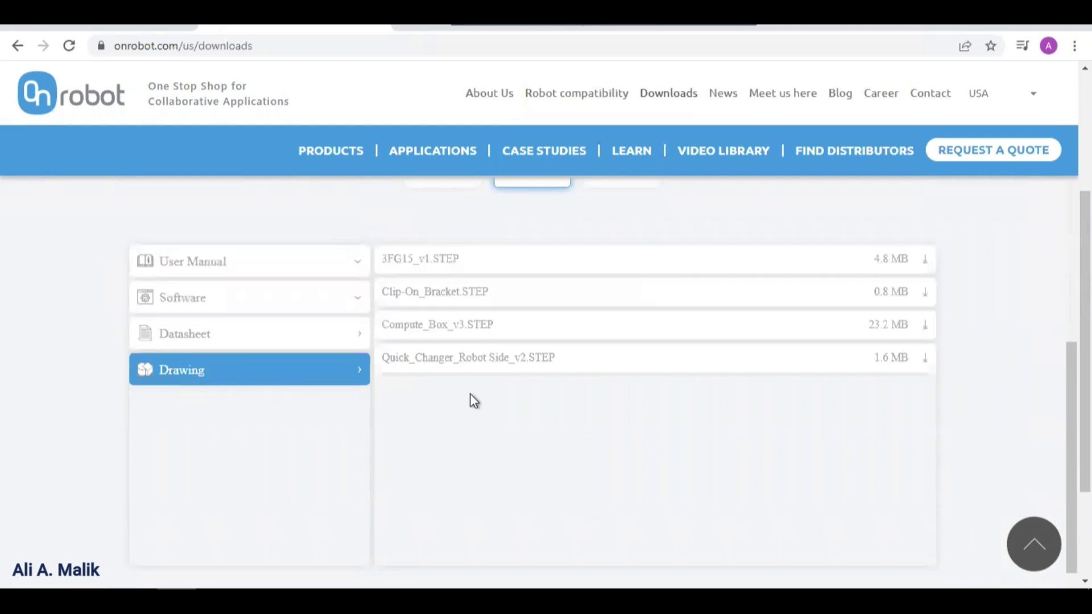
{"action": "left_click", "coordinate": [475, 261]}
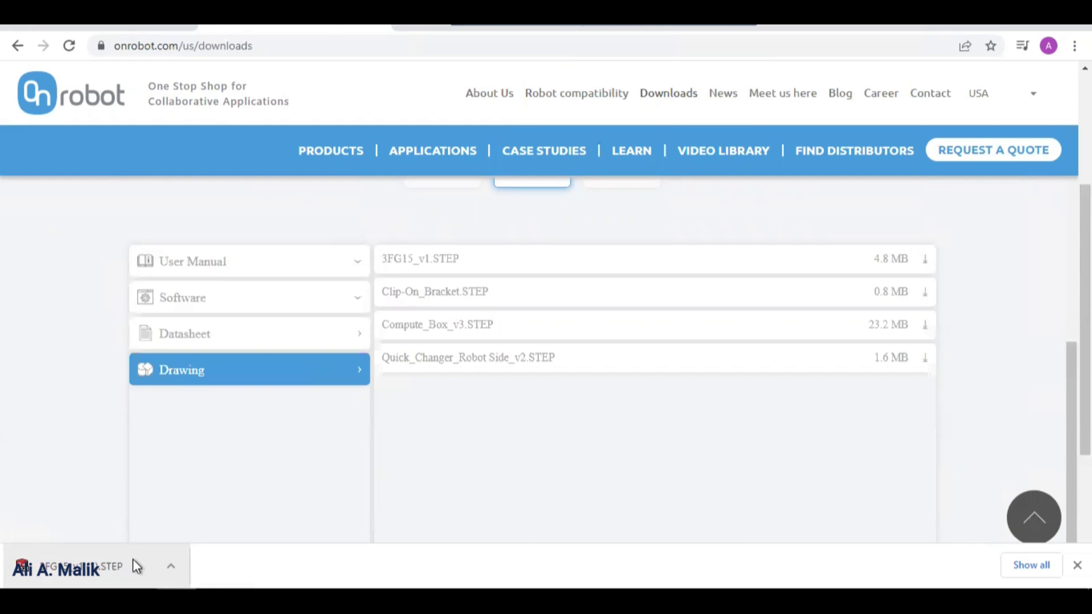
{"action": "left_click", "coordinate": [205, 529]}
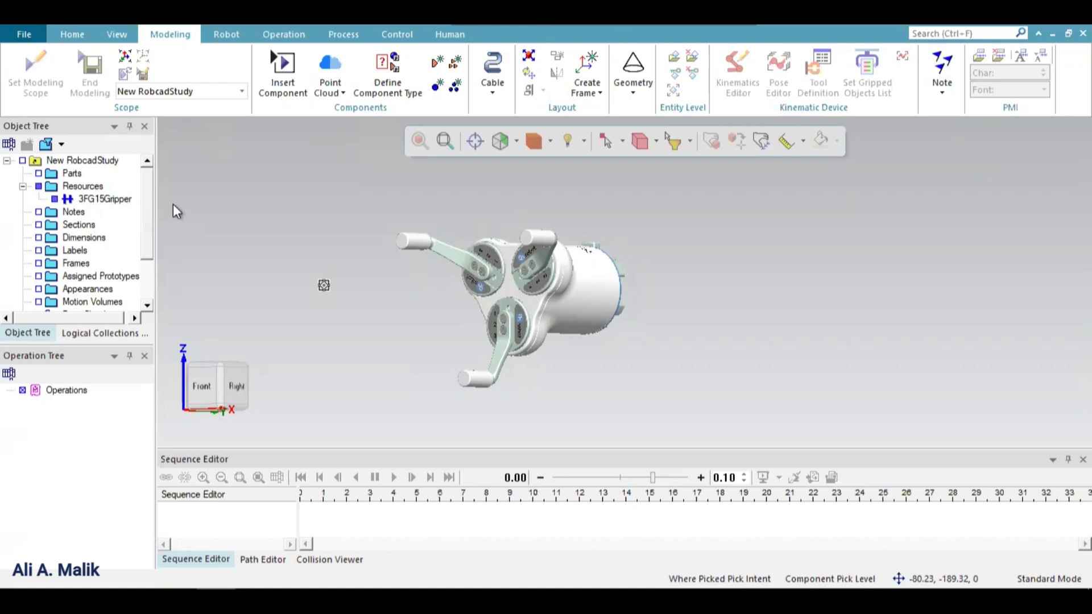
Step: Switch to Process Simulate and set the modeling scope on the 3FG15Gripper resource
{"action": "scroll", "coordinate": [569, 334], "scroll_direction": "up", "scroll_amount": 1}
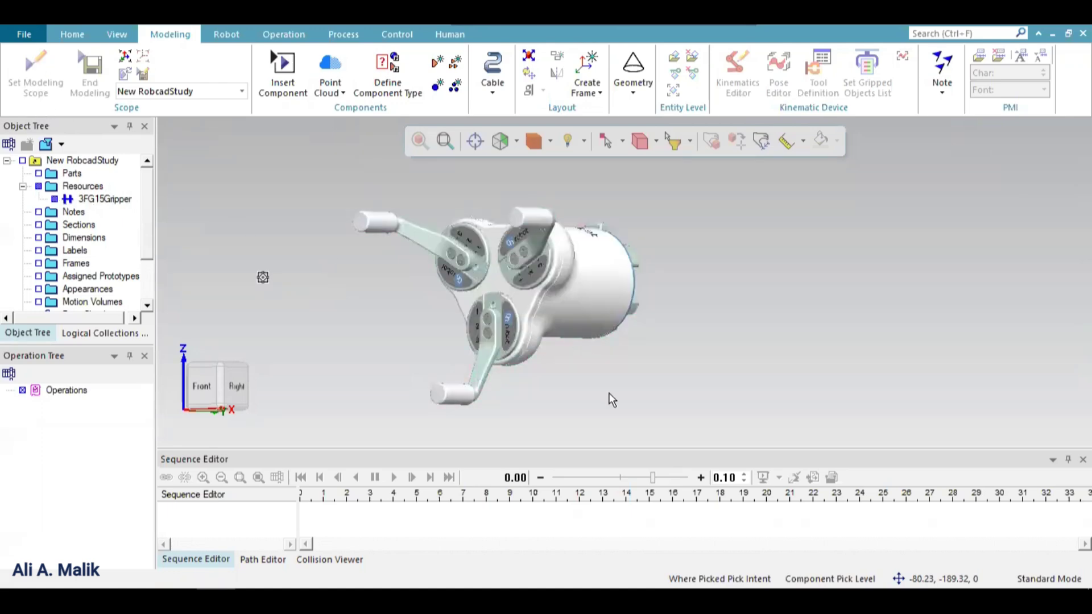
{"action": "middle_click_drag", "start_coordinate": [508, 259], "coordinate": [481, 238]}
{"action": "scroll", "coordinate": [586, 236], "scroll_direction": "down", "scroll_amount": 3}
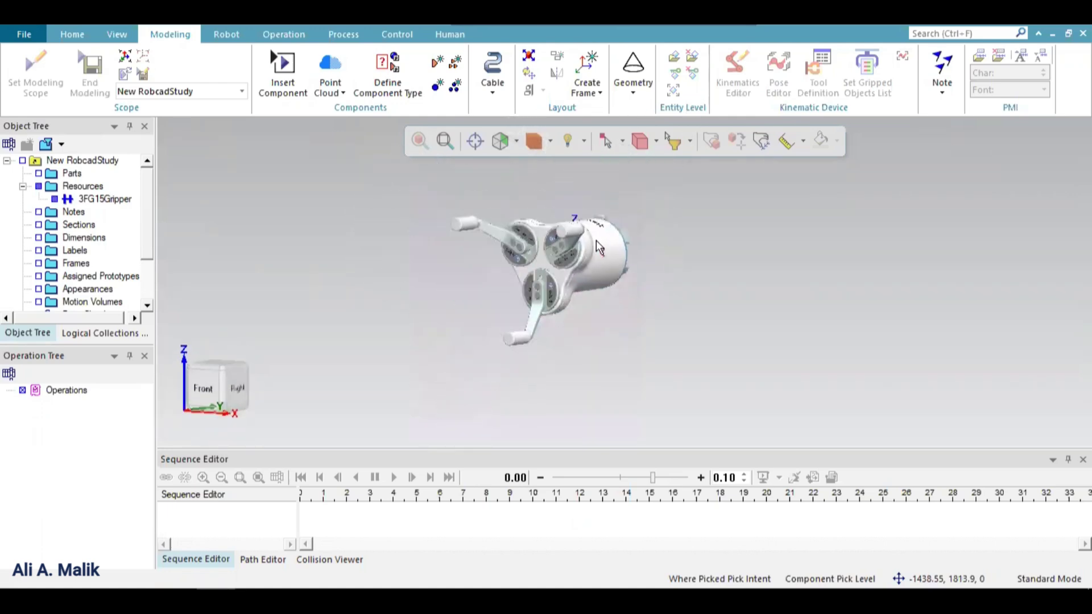
{"action": "scroll", "coordinate": [568, 247], "scroll_direction": "up", "scroll_amount": 3}
{"action": "scroll", "coordinate": [601, 259], "scroll_direction": "down", "scroll_amount": 1}
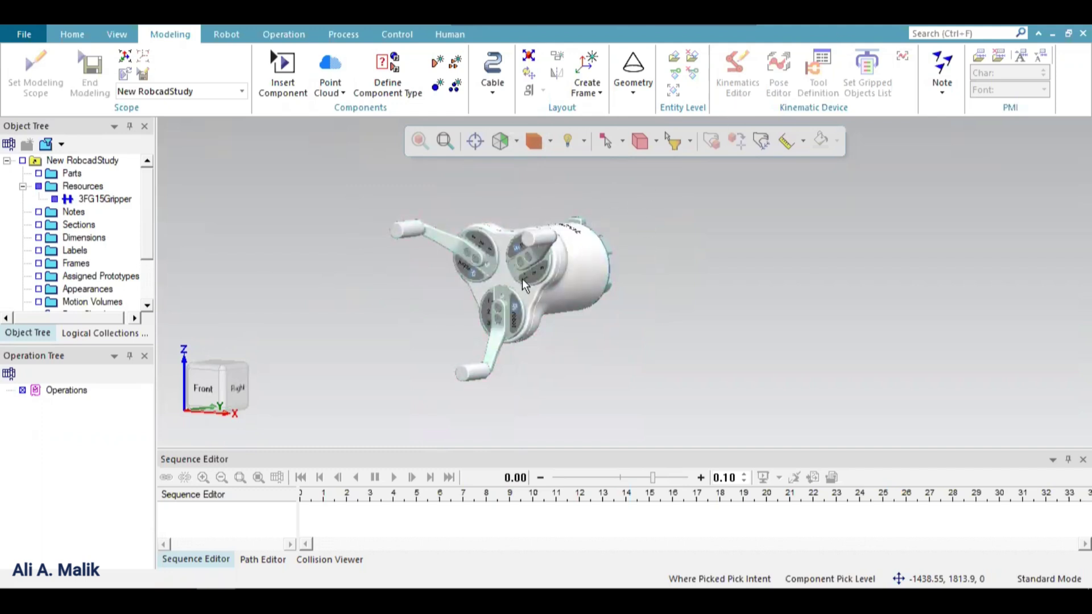
{"action": "left_click", "coordinate": [499, 284]}
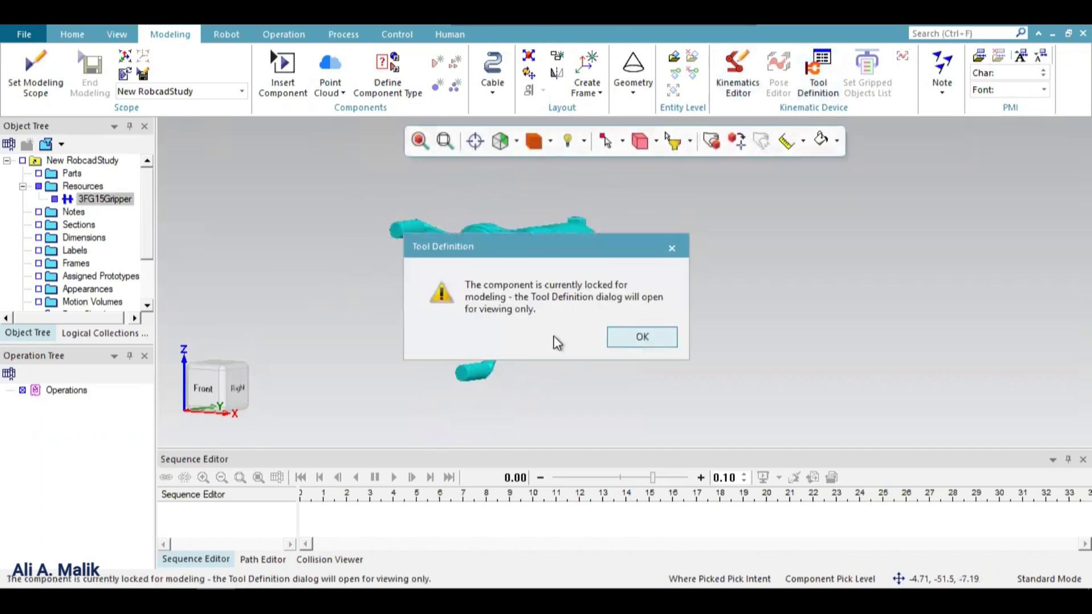
{"action": "left_click", "coordinate": [641, 339]}
{"action": "left_click", "coordinate": [359, 322]}
{"action": "left_click", "coordinate": [35, 74]}
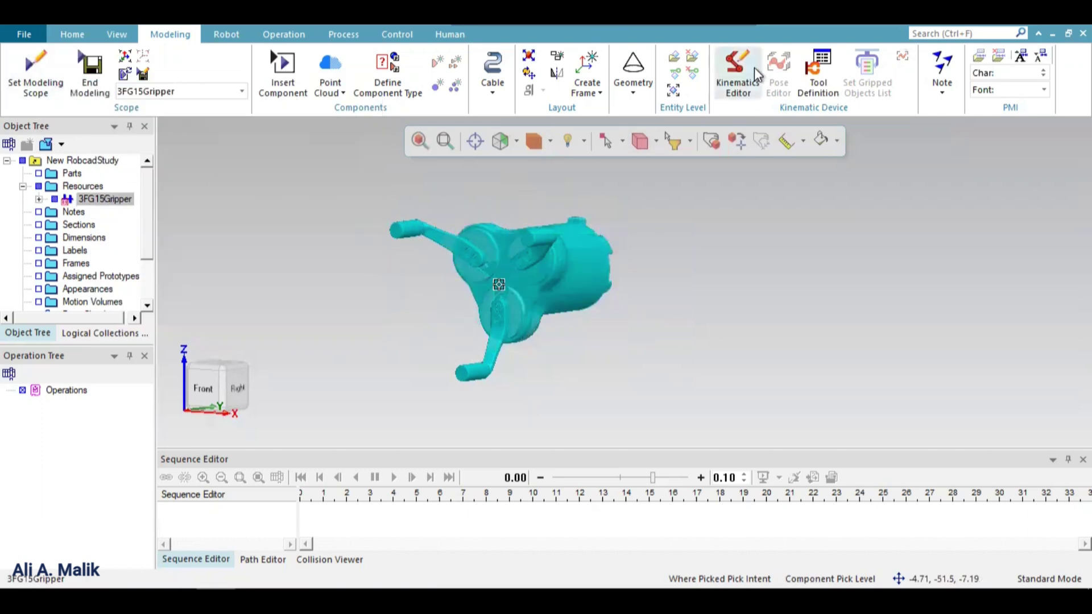
Step: Start the Tool Definition for the 3FG15Gripper and set its tool type to Gripper
{"action": "left_click", "coordinate": [819, 74]}
{"action": "left_click", "coordinate": [575, 339]}
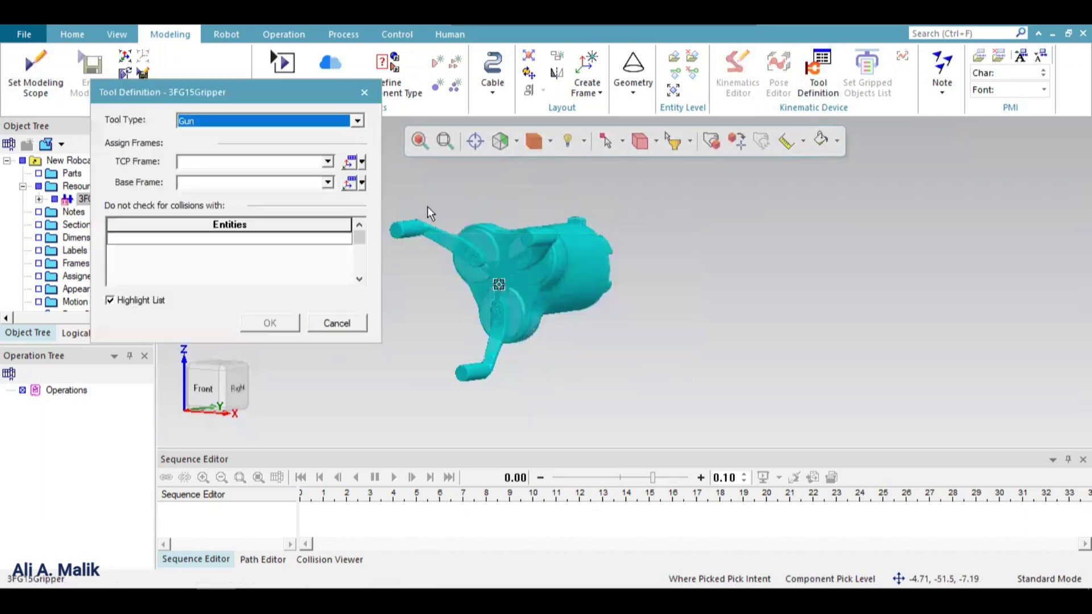
{"action": "left_click", "coordinate": [355, 120]}
{"action": "left_click", "coordinate": [257, 165]}
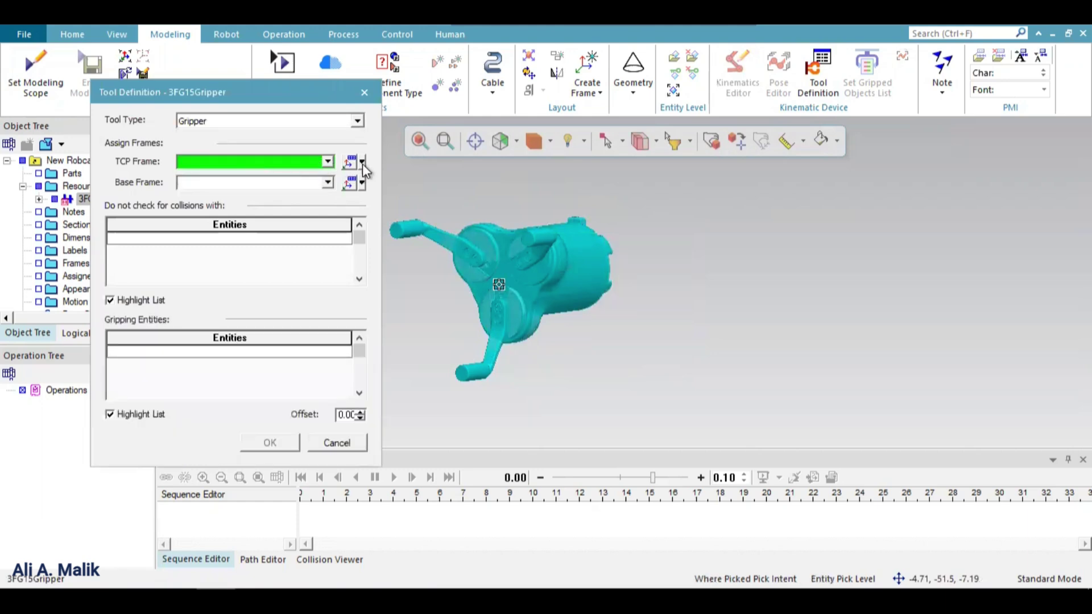
Step: Try to create the tool's base frame with Frame Between 2 Points, picking on the gripper's mounting face
{"action": "left_click", "coordinate": [362, 183]}
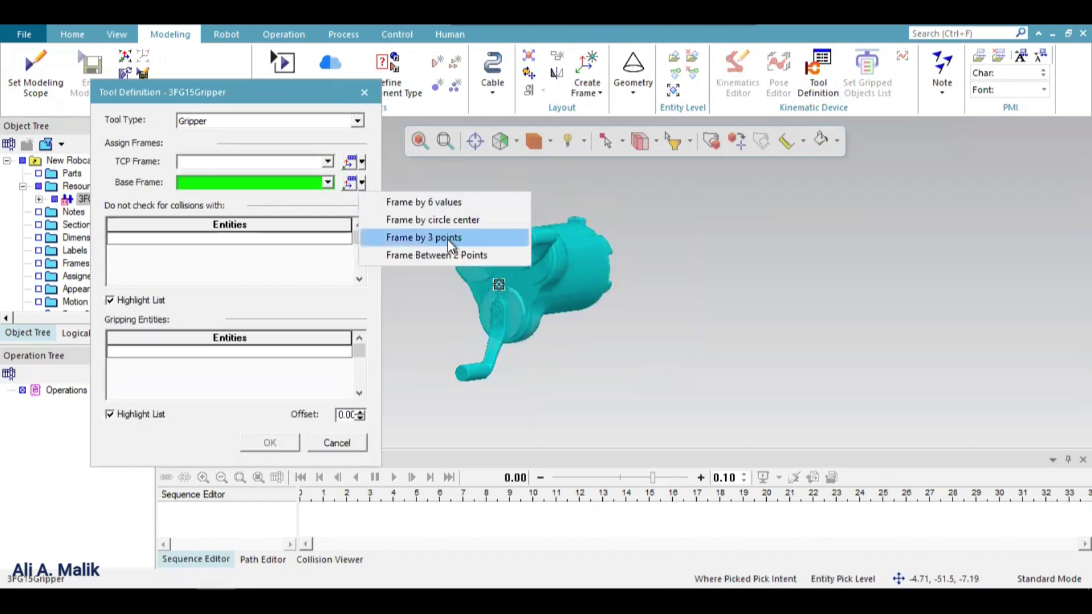
{"action": "left_click", "coordinate": [437, 255]}
{"action": "middle_click_drag", "start_coordinate": [495, 285], "coordinate": [743, 271]}
{"action": "scroll", "coordinate": [742, 272], "scroll_direction": "up", "scroll_amount": 3}
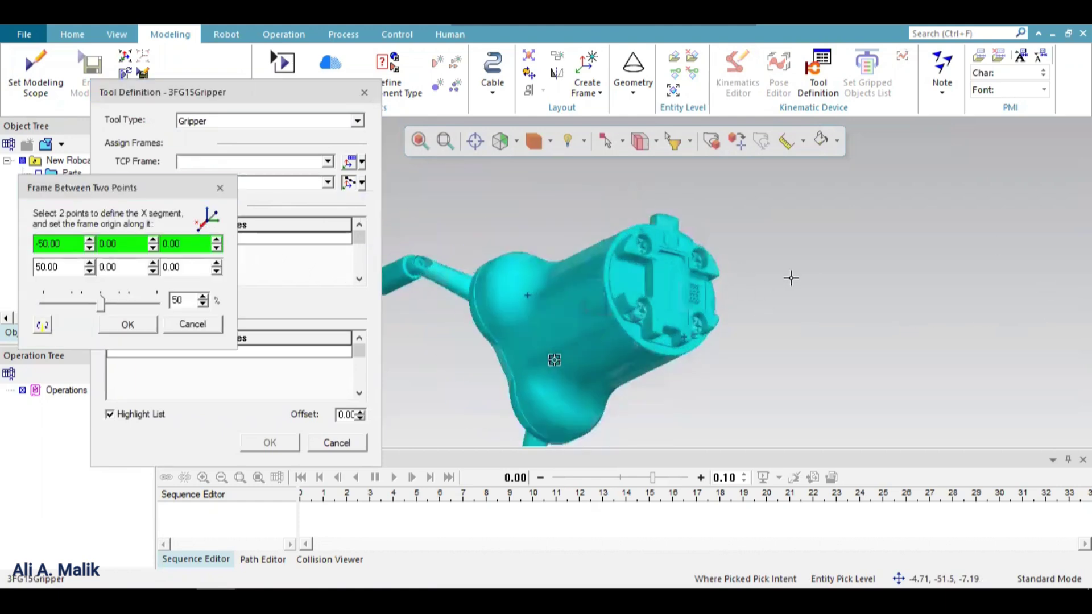
{"action": "left_click", "coordinate": [698, 297]}
{"action": "scroll", "coordinate": [722, 302], "scroll_direction": "up", "scroll_amount": 2}
{"action": "left_click", "coordinate": [128, 324]}
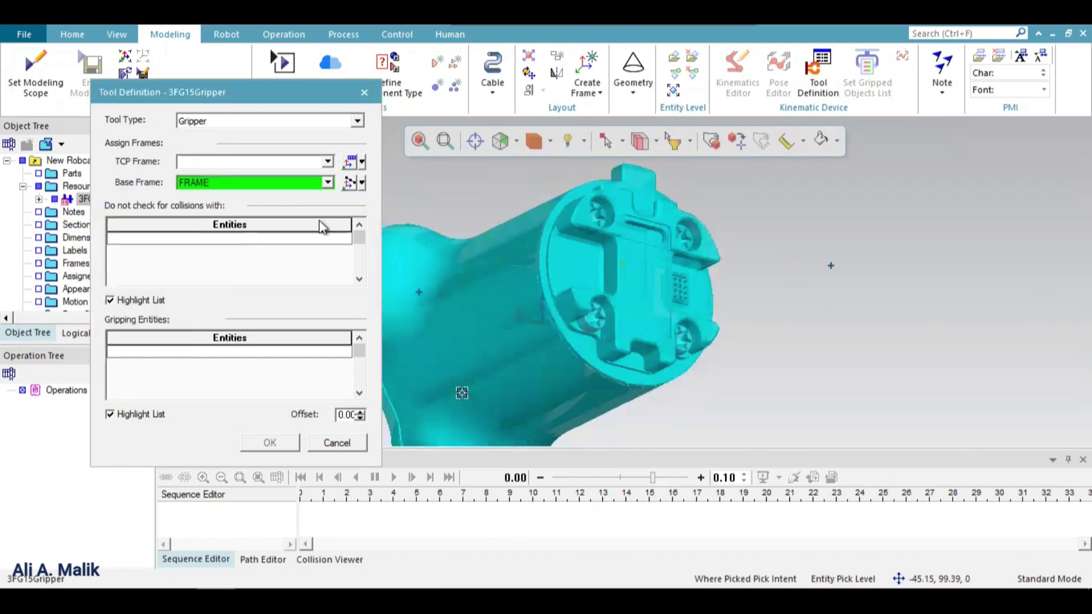
Step: Create the base frame midway between two opposite edge points on the gripper's mounting face, at (-10.69, 57.45, 0.29) and (10.69, 57.45, -0.29)
{"action": "left_click", "coordinate": [364, 193]}
{"action": "left_click", "coordinate": [451, 254]}
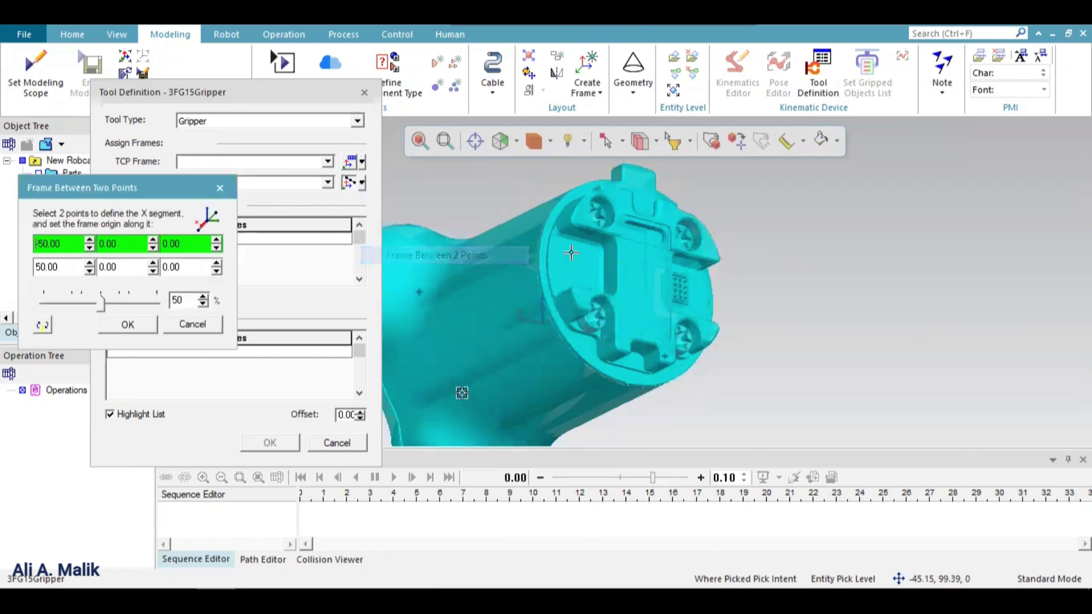
{"action": "scroll", "coordinate": [688, 245], "scroll_direction": "up", "scroll_amount": 4}
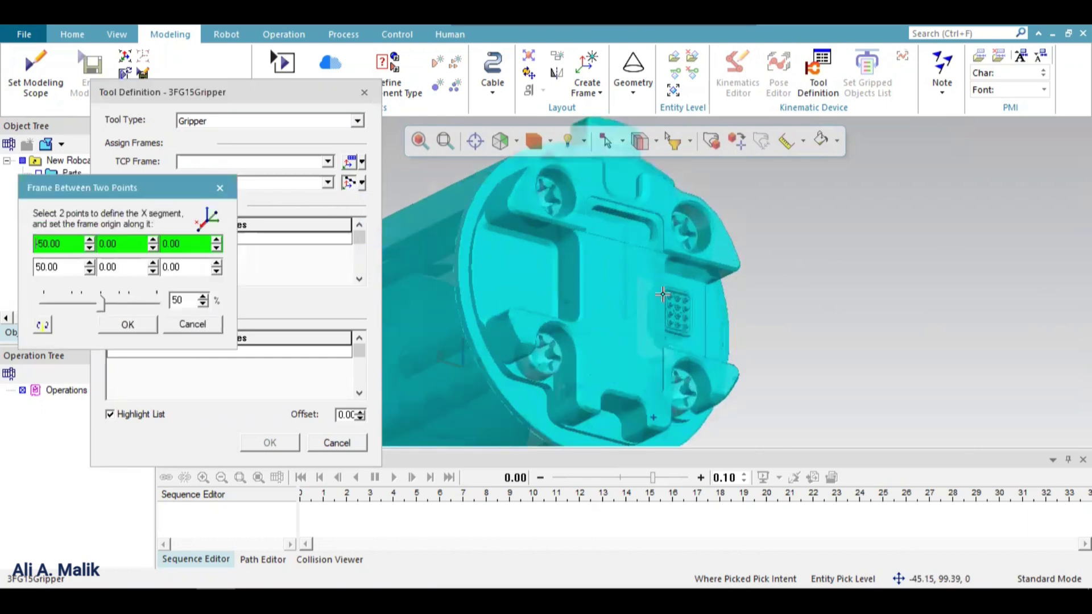
{"action": "scroll", "coordinate": [844, 270], "scroll_direction": "down", "scroll_amount": 5}
{"action": "middle_click_drag", "start_coordinate": [858, 248], "coordinate": [910, 219]}
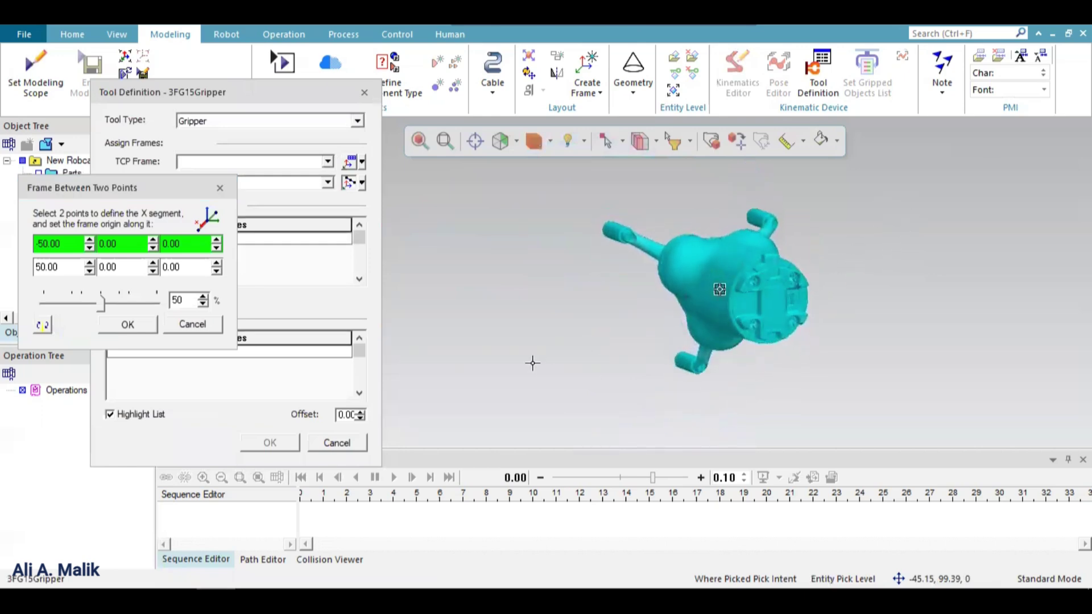
{"action": "middle_click_drag", "start_coordinate": [679, 318], "coordinate": [604, 398]}
{"action": "scroll", "coordinate": [665, 355], "scroll_direction": "up", "scroll_amount": 5}
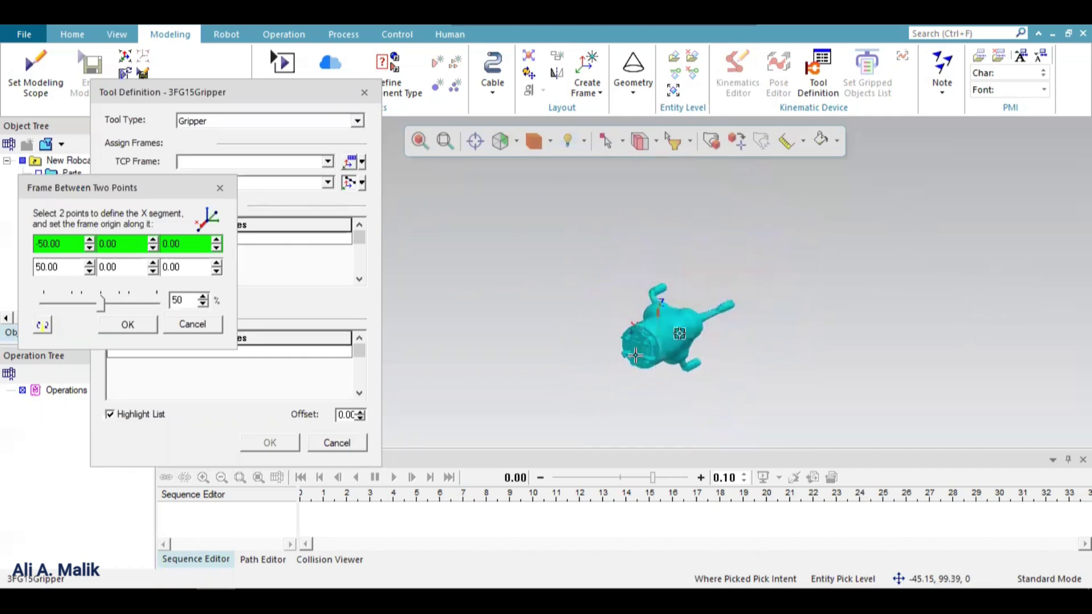
{"action": "scroll", "coordinate": [665, 355], "scroll_direction": "up", "scroll_amount": 2}
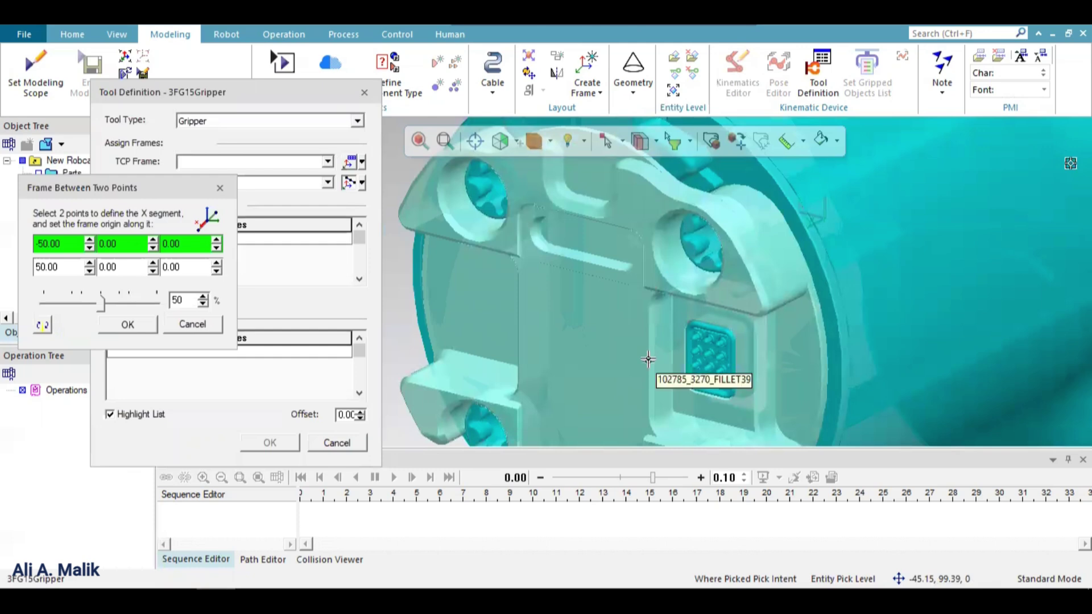
{"action": "left_click", "coordinate": [647, 357]}
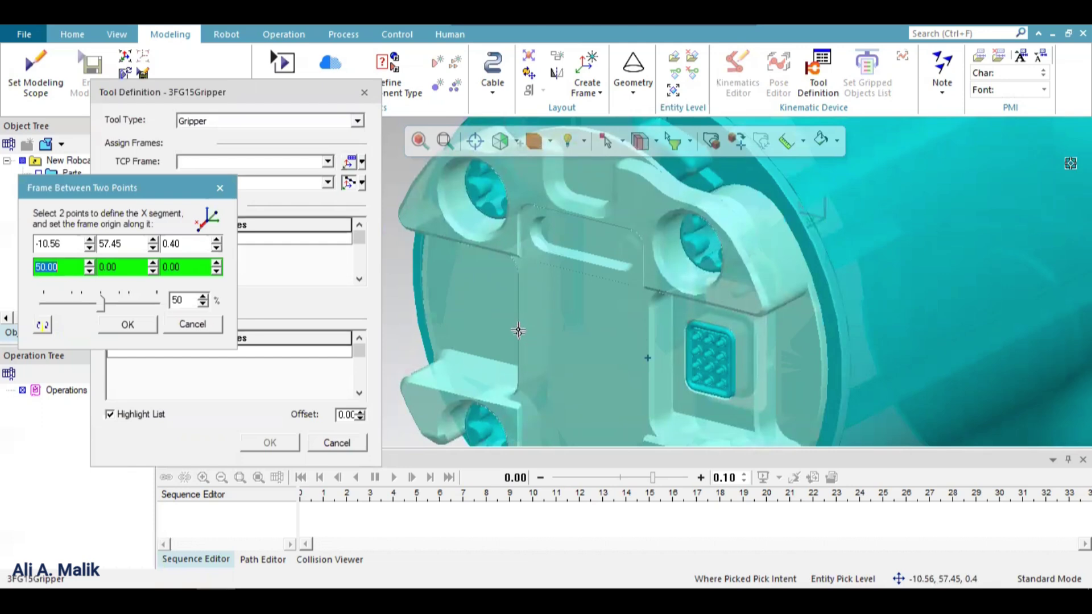
{"action": "left_click", "coordinate": [519, 330]}
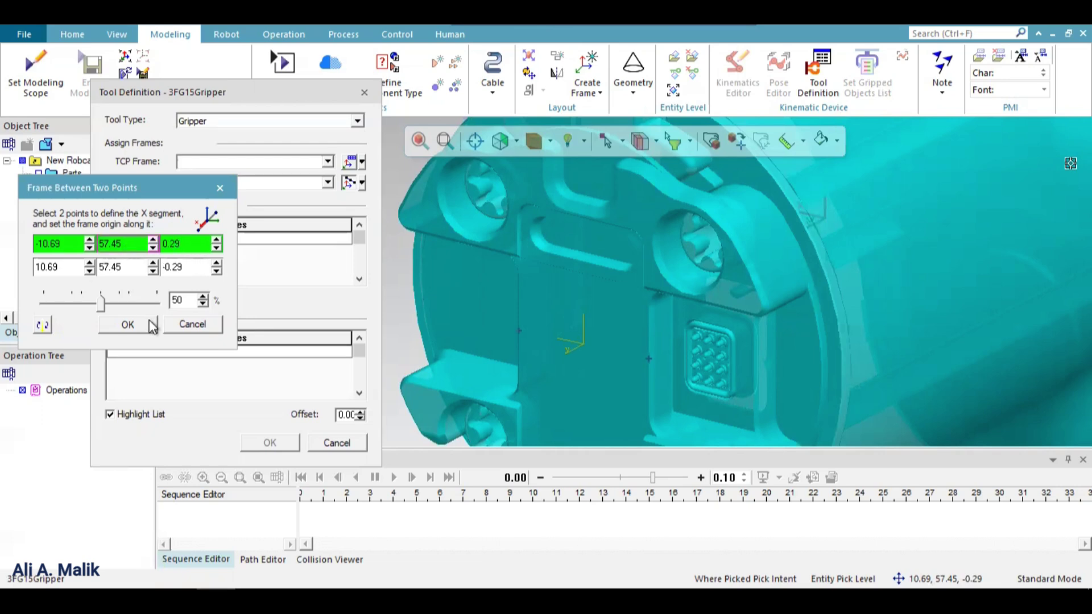
{"action": "left_click", "coordinate": [126, 318]}
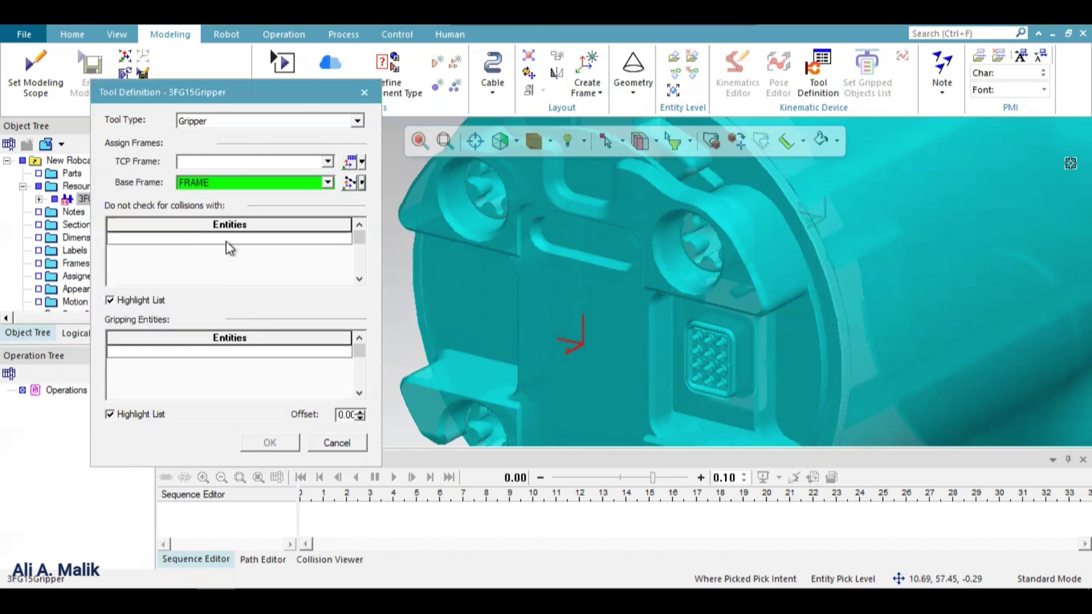
Step: Create the TCP frame by 3 points on the fingertip end faces, at about (0.59, -109.5, -74.29), (-64.48, -109.5, 37.14) and (65.33, -109.5, 37.4)
{"action": "left_click", "coordinate": [363, 163]}
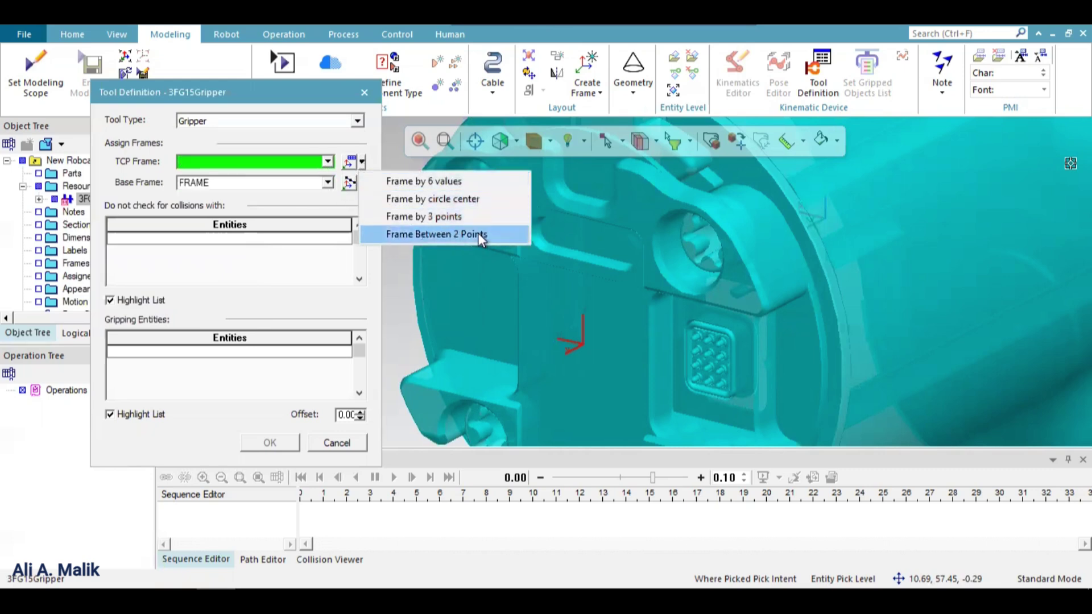
{"action": "left_click", "coordinate": [435, 217]}
{"action": "scroll", "coordinate": [507, 274], "scroll_direction": "down", "scroll_amount": 5}
{"action": "middle_click_drag", "start_coordinate": [507, 274], "coordinate": [559, 219]}
{"action": "scroll", "coordinate": [637, 211], "scroll_direction": "up", "scroll_amount": 5}
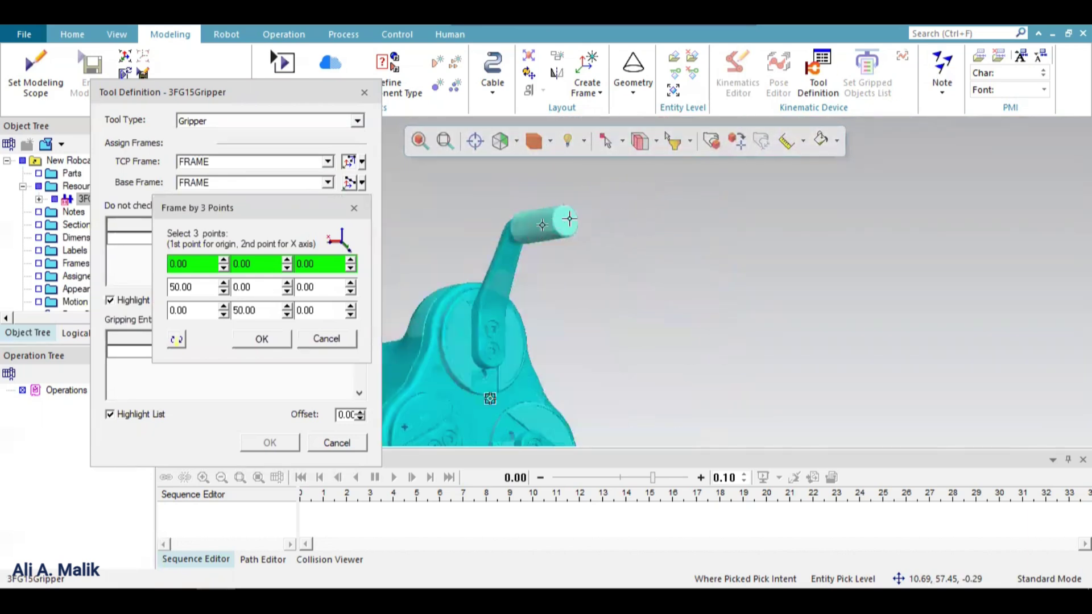
{"action": "left_click", "coordinate": [565, 222]}
{"action": "middle_click_drag", "start_coordinate": [646, 182], "coordinate": [692, 284]}
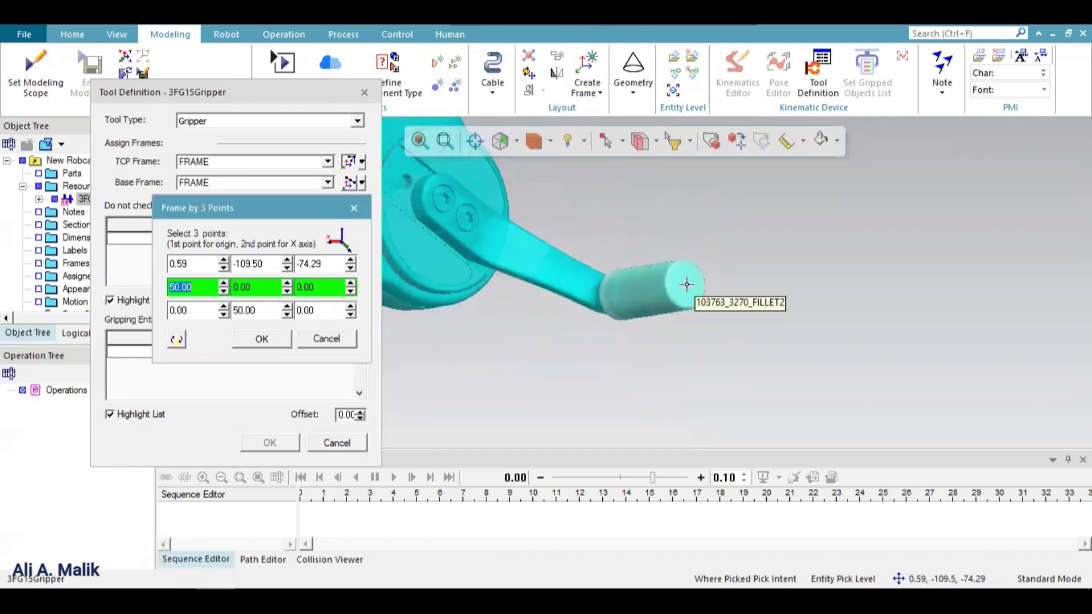
{"action": "left_click", "coordinate": [688, 287]}
{"action": "middle_click_drag", "start_coordinate": [688, 288], "coordinate": [605, 256]}
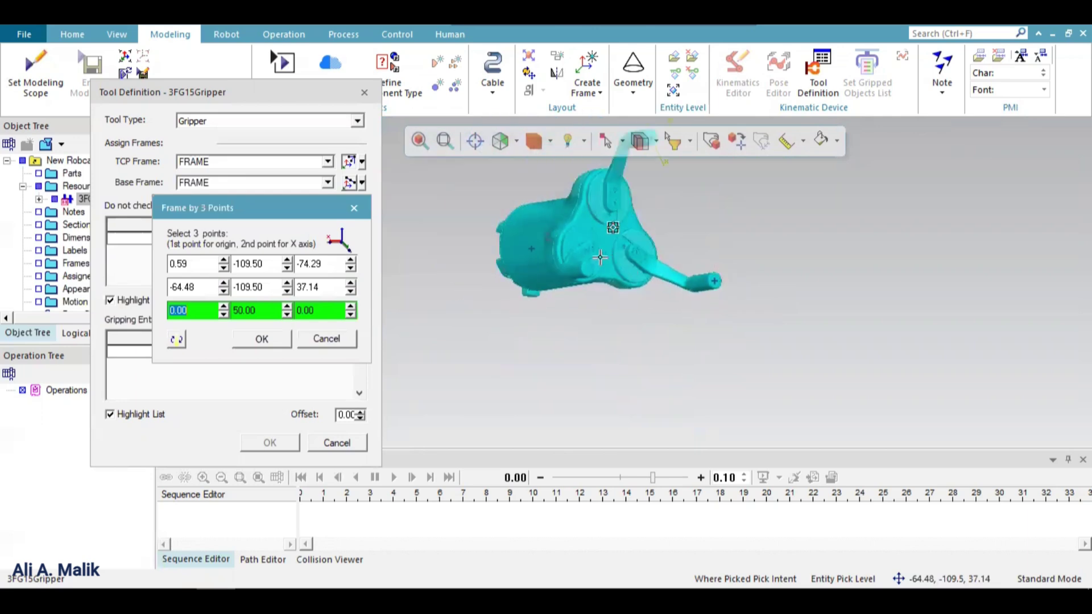
{"action": "scroll", "coordinate": [594, 267], "scroll_direction": "up", "scroll_amount": 5}
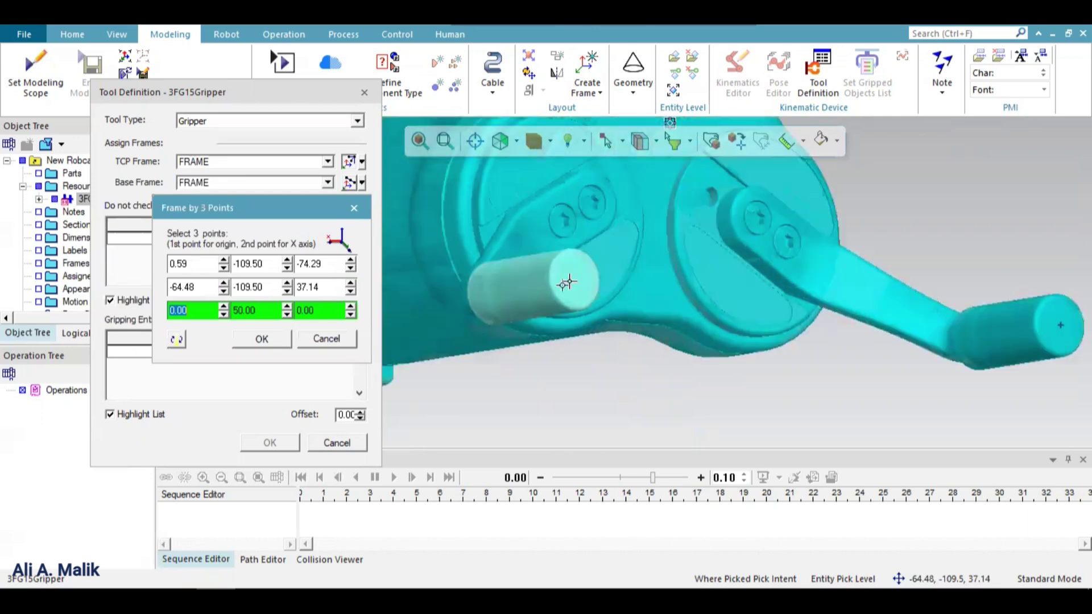
{"action": "left_click", "coordinate": [573, 280]}
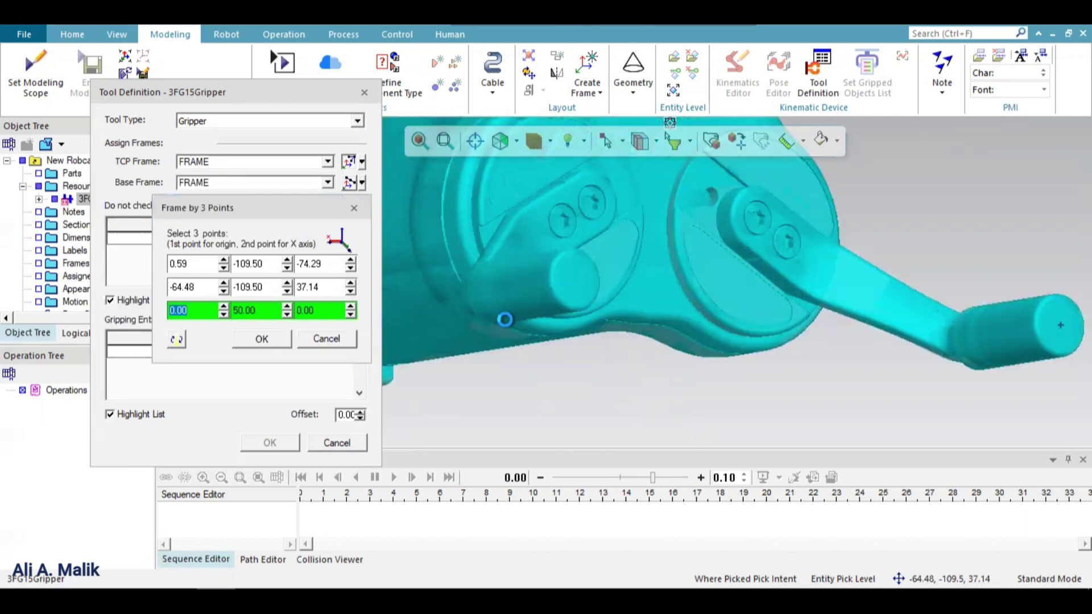
{"action": "left_click", "coordinate": [262, 339]}
Step: Add the three cylindrical fingertips as gripping entities and confirm the tool definition
{"action": "scroll", "coordinate": [615, 343], "scroll_direction": "down", "scroll_amount": 5}
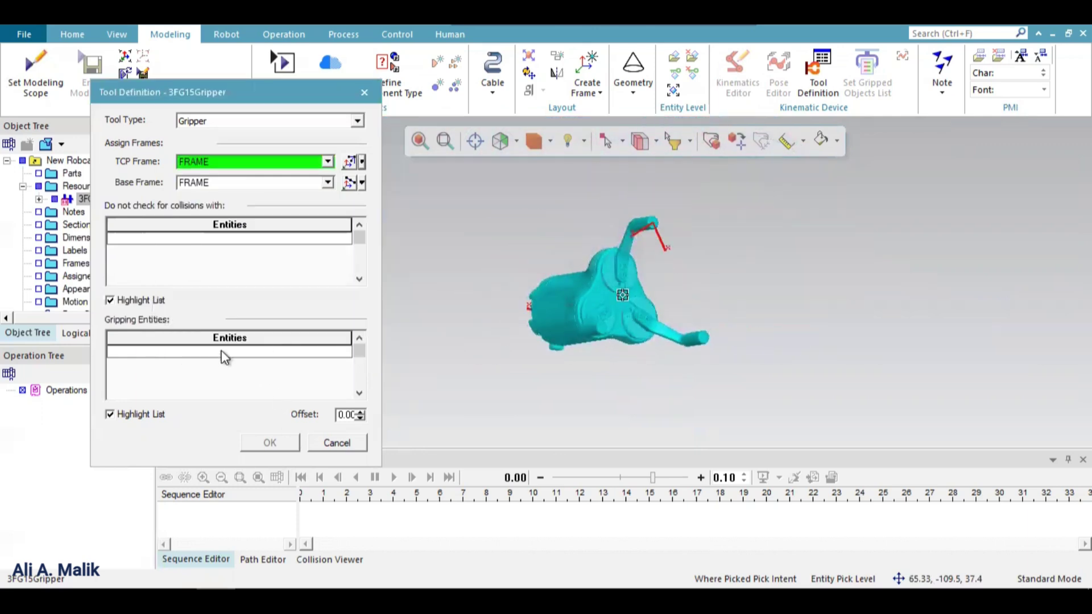
{"action": "left_click", "coordinate": [215, 364]}
{"action": "scroll", "coordinate": [633, 206], "scroll_direction": "up", "scroll_amount": 5}
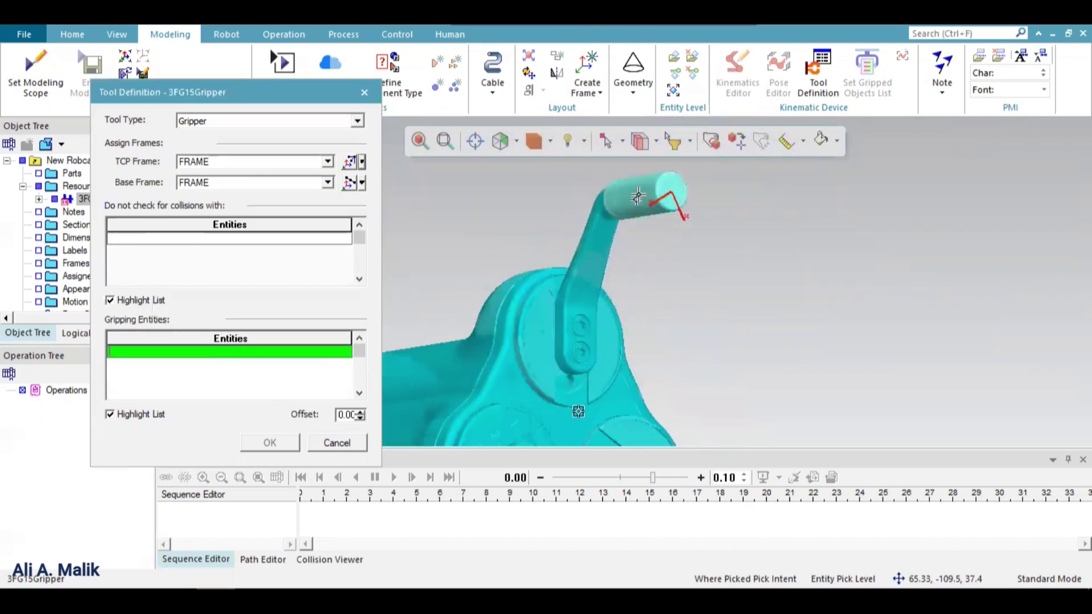
{"action": "left_click", "coordinate": [648, 191]}
{"action": "scroll", "coordinate": [660, 274], "scroll_direction": "down", "scroll_amount": 3}
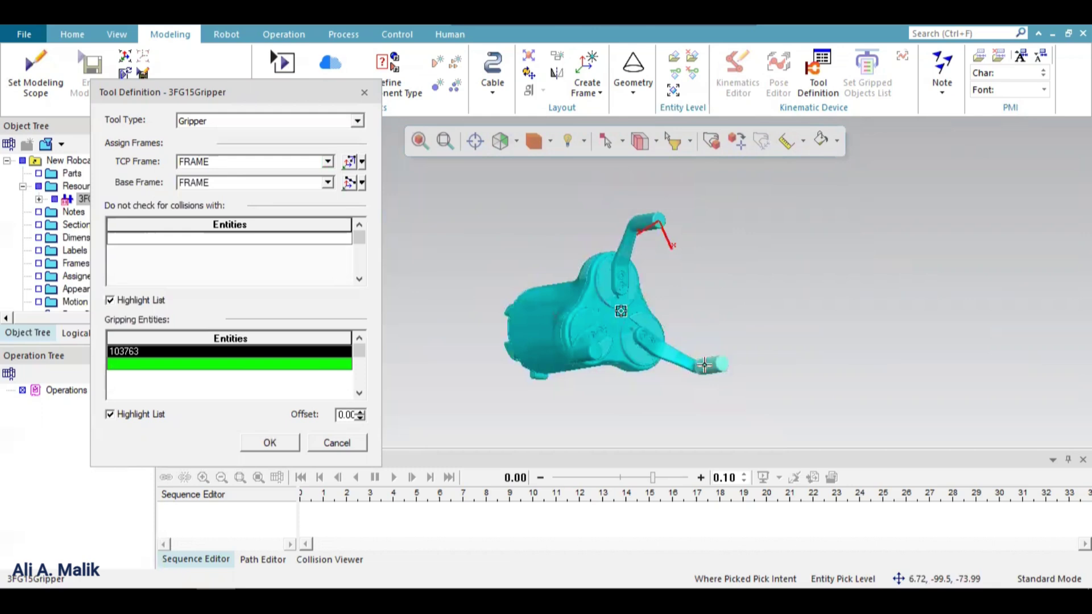
{"action": "left_click", "coordinate": [603, 352]}
{"action": "scroll", "coordinate": [602, 352], "scroll_direction": "up", "scroll_amount": 5}
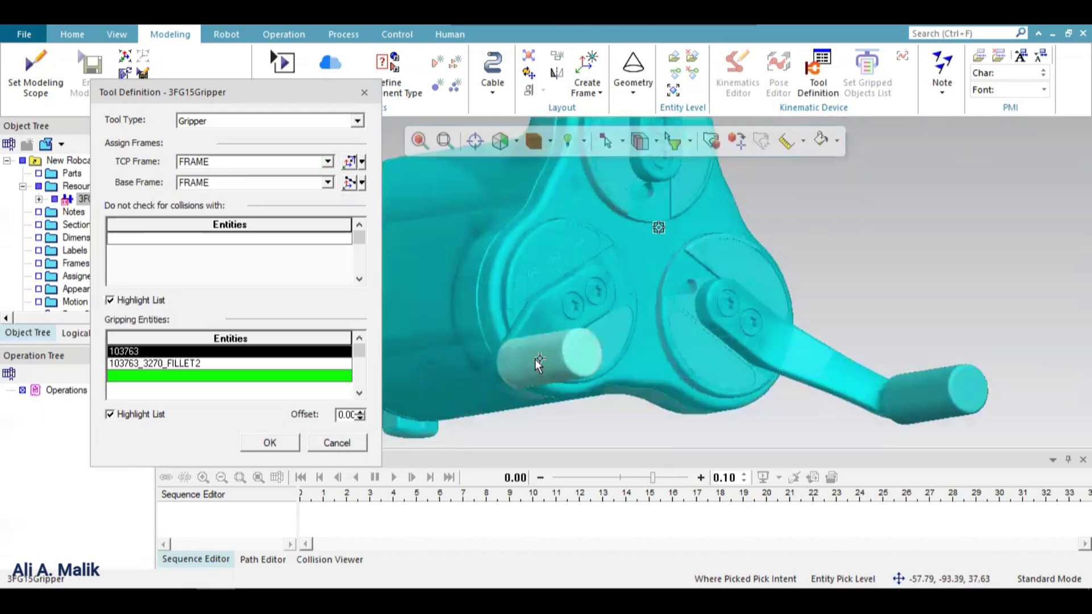
{"action": "left_click", "coordinate": [538, 359]}
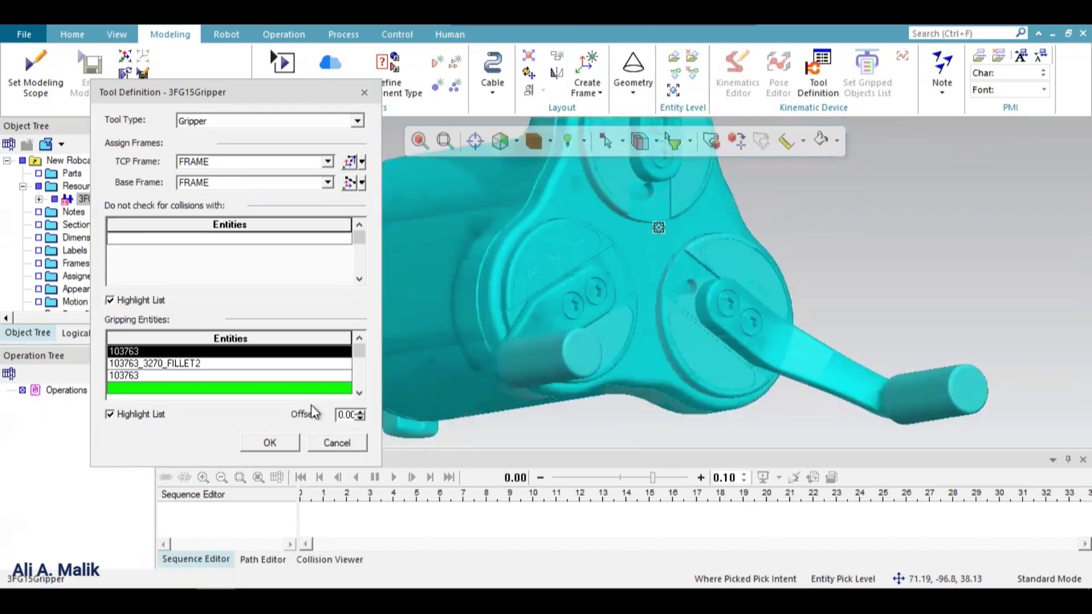
{"action": "left_click", "coordinate": [270, 444]}
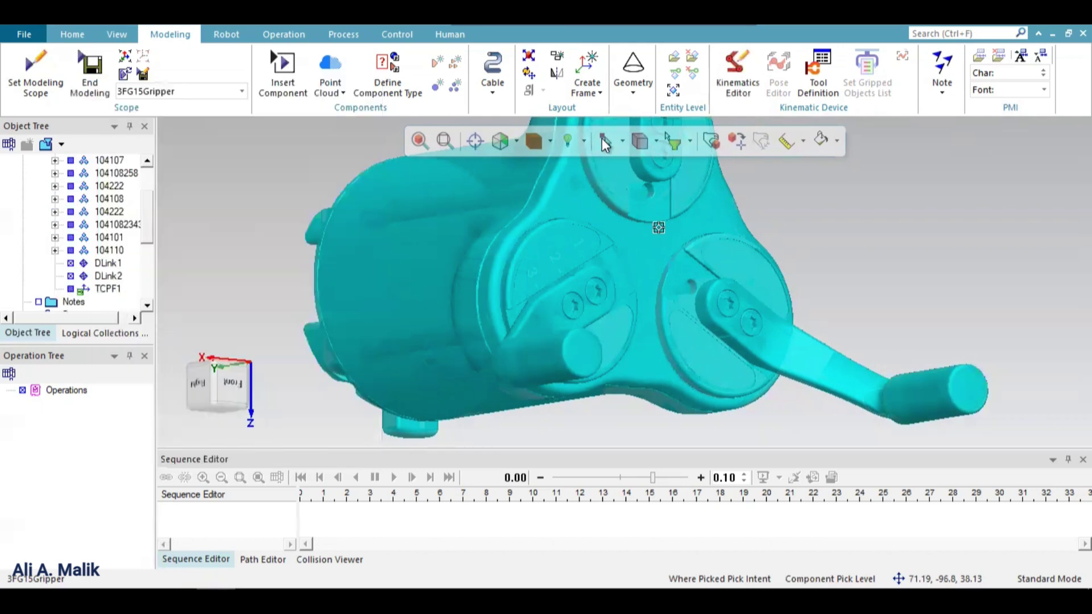
Step: Open the Kinematics Editor for the 3FG15Gripper and delete its existing links DLink2 and DLink1
{"action": "scroll", "coordinate": [373, 207], "scroll_direction": "down", "scroll_amount": 3}
{"action": "left_click", "coordinate": [374, 207]}
{"action": "middle_click_drag", "start_coordinate": [373, 207], "coordinate": [512, 204]}
{"action": "scroll", "coordinate": [512, 205], "scroll_direction": "up", "scroll_amount": 4}
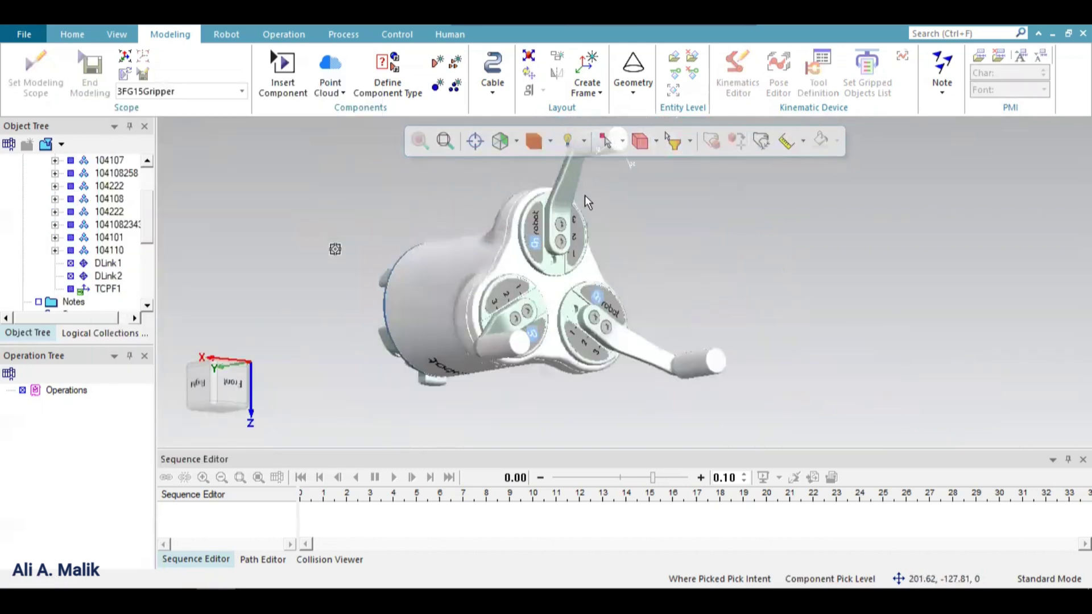
{"action": "left_click", "coordinate": [492, 290]}
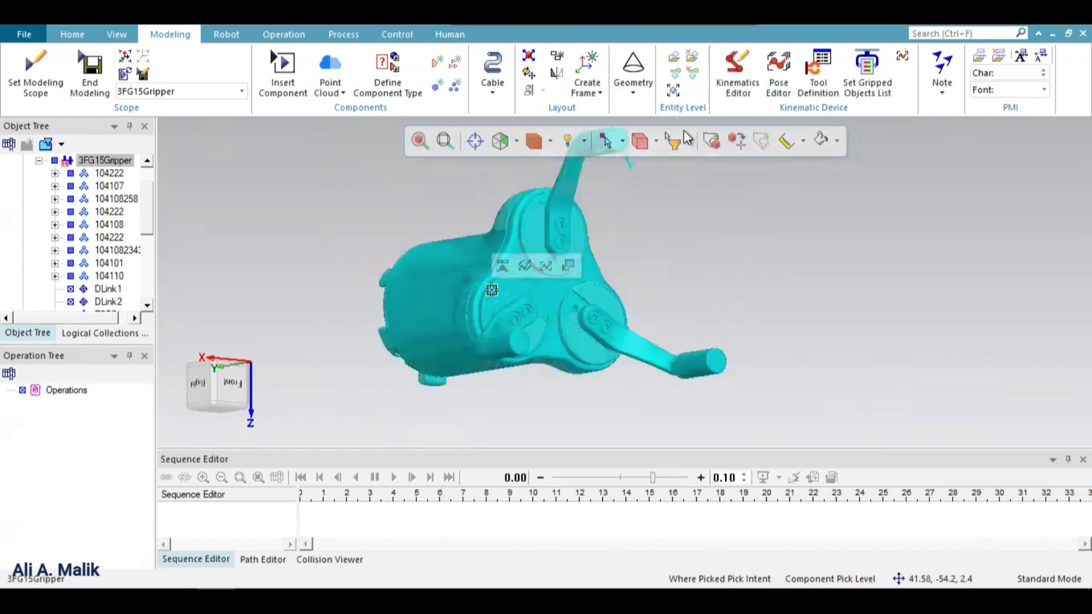
{"action": "left_click", "coordinate": [737, 73]}
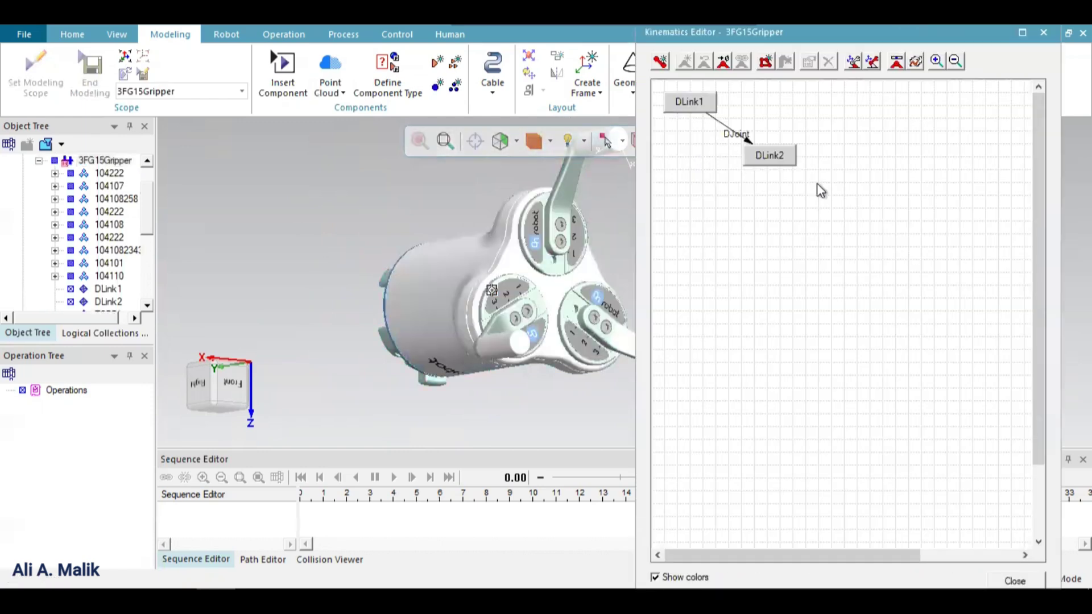
{"action": "left_click", "coordinate": [792, 162]}
{"action": "key", "text": "Delete"}
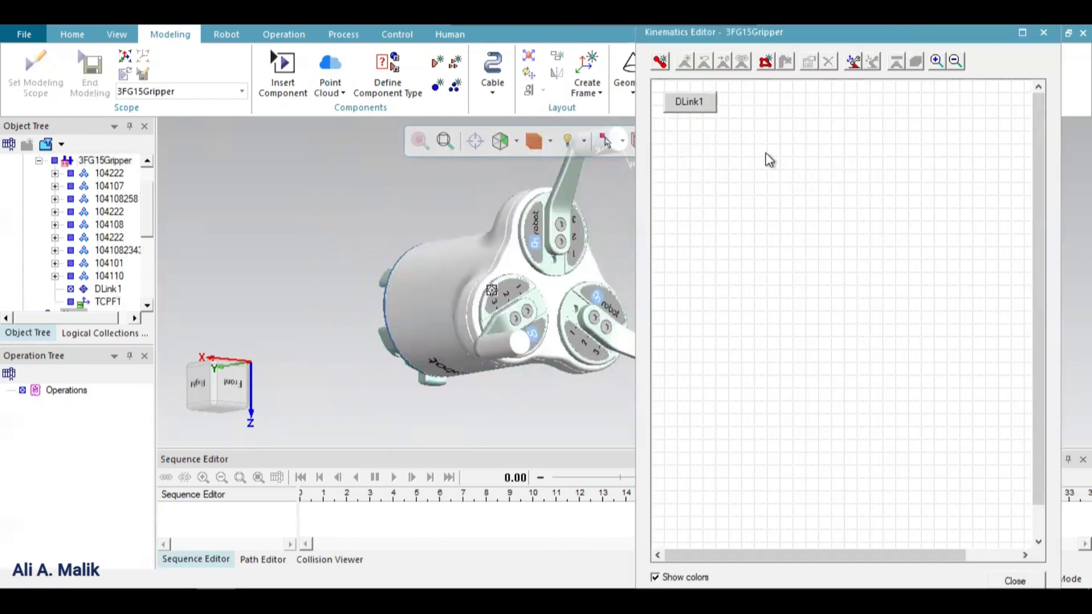
{"action": "left_click", "coordinate": [710, 110]}
{"action": "key", "text": "Delete"}
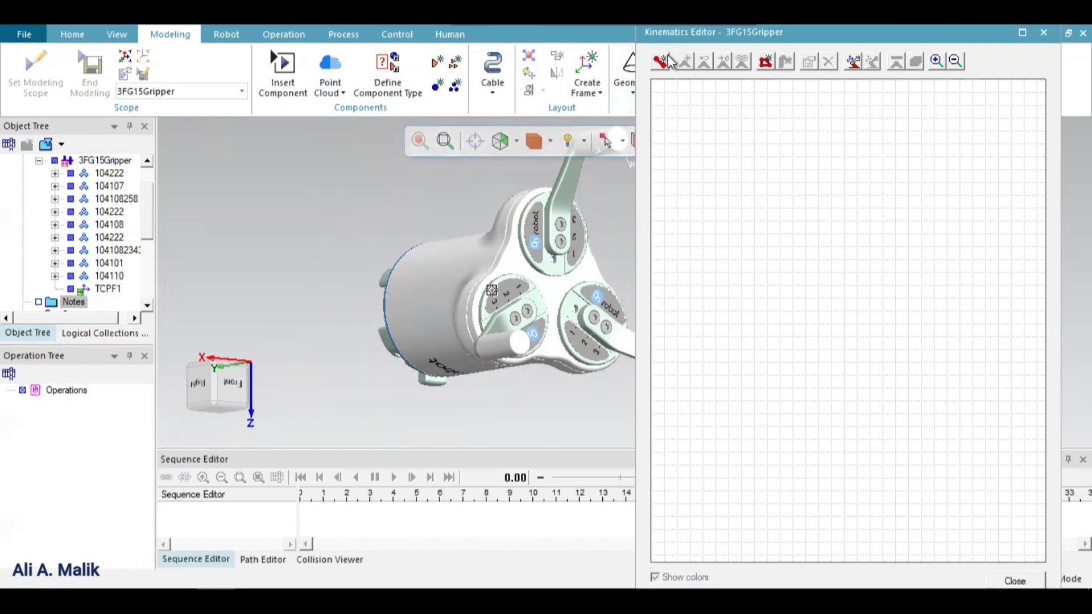
Step: Create the first kinematic link from all elements of the gripper's main body, excluding the front plate and fingers
{"action": "left_click", "coordinate": [660, 61]}
{"action": "middle_click_drag", "start_coordinate": [312, 322], "coordinate": [501, 341]}
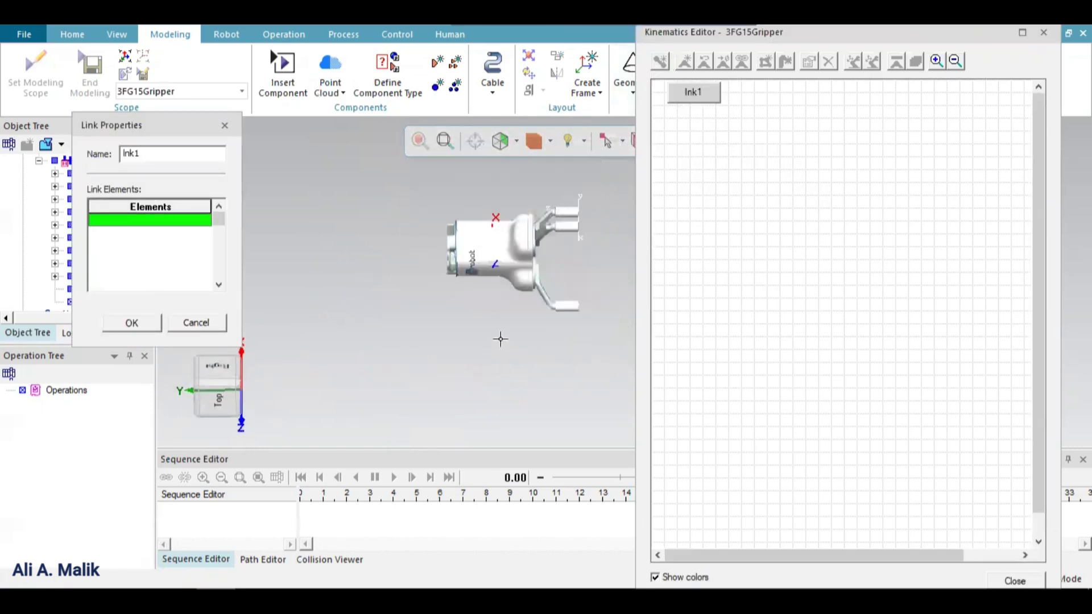
{"action": "scroll", "coordinate": [526, 206], "scroll_direction": "up", "scroll_amount": 2}
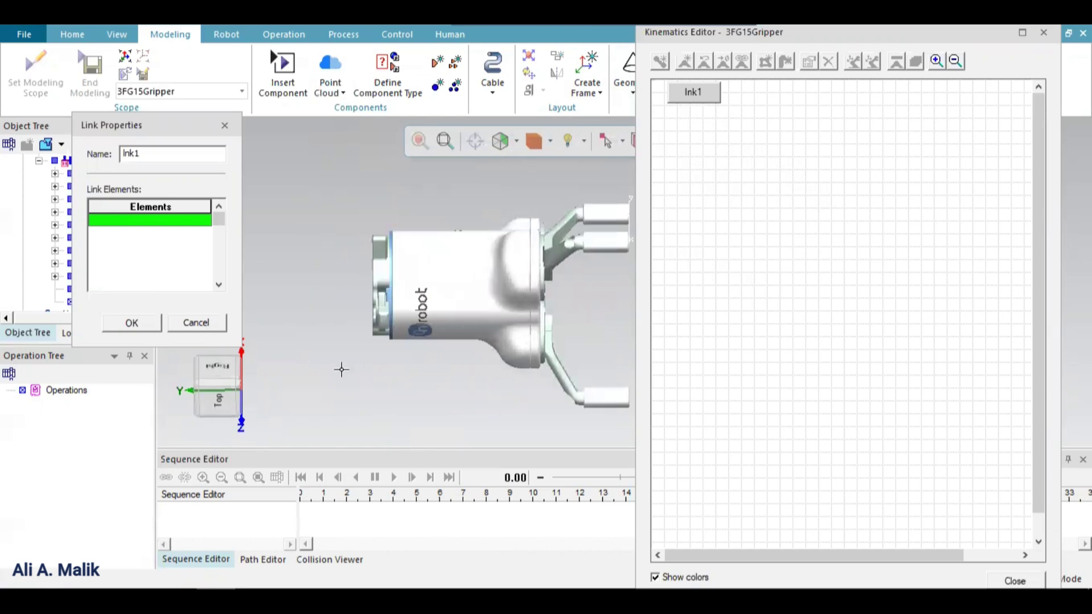
{"action": "left_click_drag", "start_coordinate": [402, 219], "coordinate": [267, 392]}
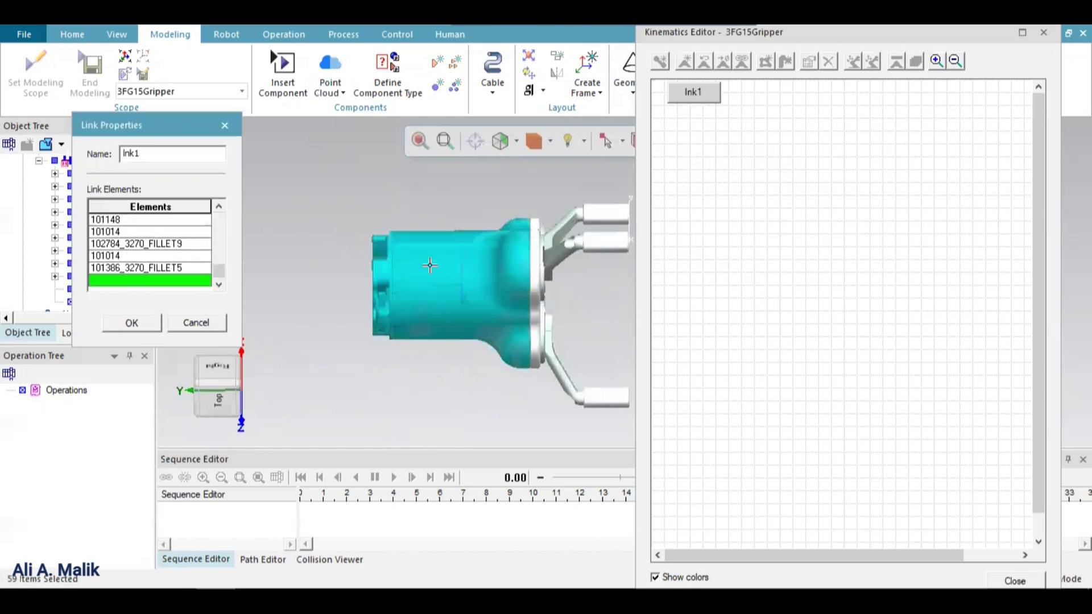
{"action": "left_click", "coordinate": [132, 323]}
Step: Add the gripper's front plate to the elements of the body link lnk1
{"action": "left_click", "coordinate": [691, 101]}
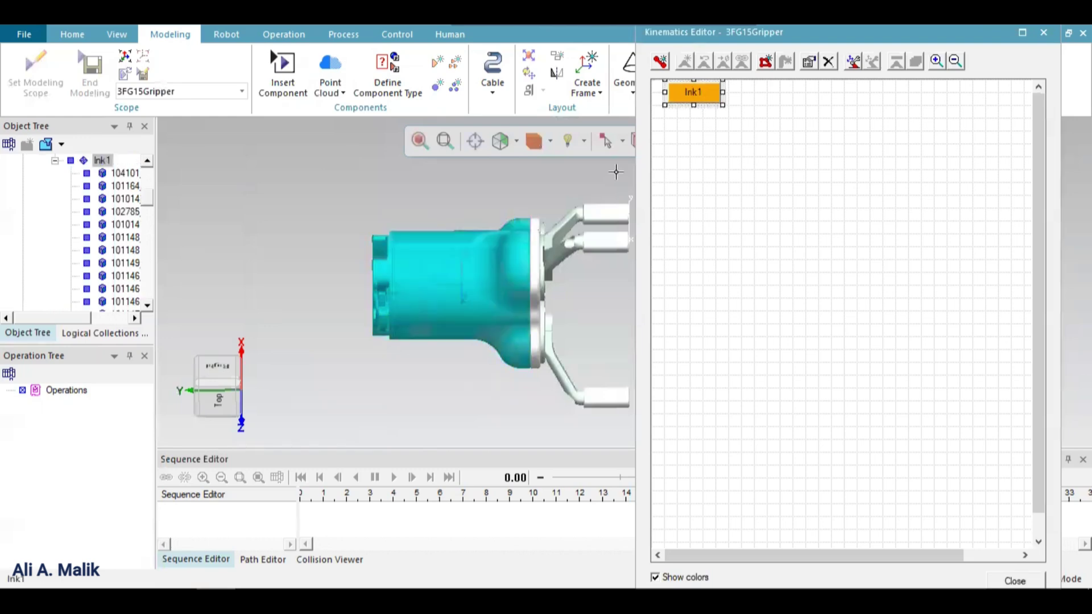
{"action": "double_click", "coordinate": [676, 102]}
{"action": "left_click", "coordinate": [496, 280]}
{"action": "middle_click_drag", "start_coordinate": [467, 259], "coordinate": [404, 295]}
{"action": "left_click", "coordinate": [131, 323]}
{"action": "middle_click_drag", "start_coordinate": [511, 285], "coordinate": [600, 232]}
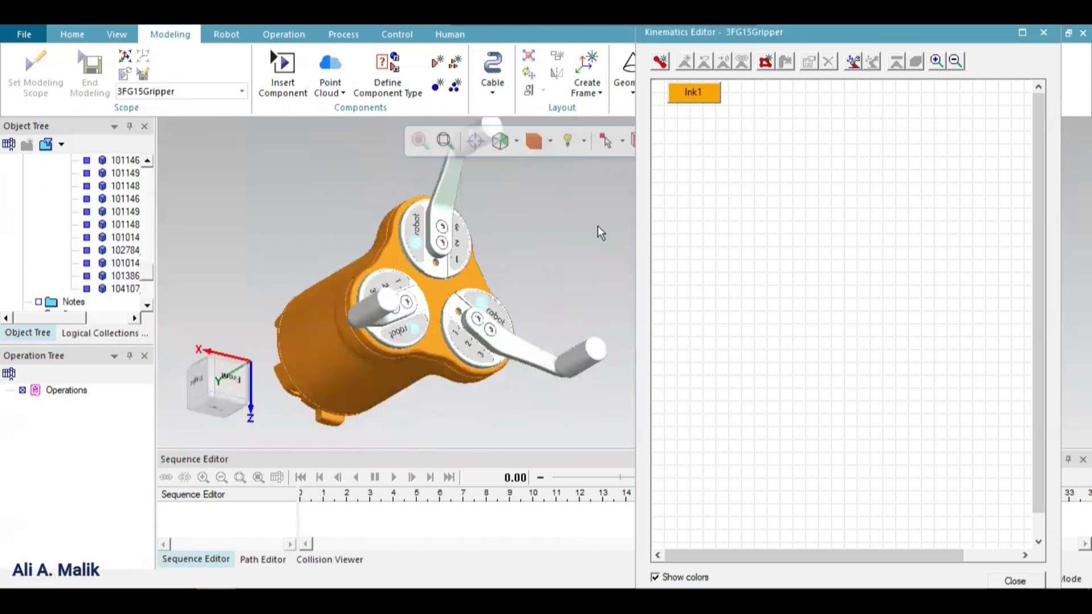
Step: Create a second link from the finger on the negative X side, including its round disc, arm, screws and fingertip
{"action": "left_click", "coordinate": [660, 61]}
{"action": "left_click_drag", "start_coordinate": [612, 310], "coordinate": [537, 405]}
{"action": "scroll", "coordinate": [408, 300], "scroll_direction": "up", "scroll_amount": 5}
{"action": "left_click", "coordinate": [409, 300]}
{"action": "left_click", "coordinate": [432, 224]}
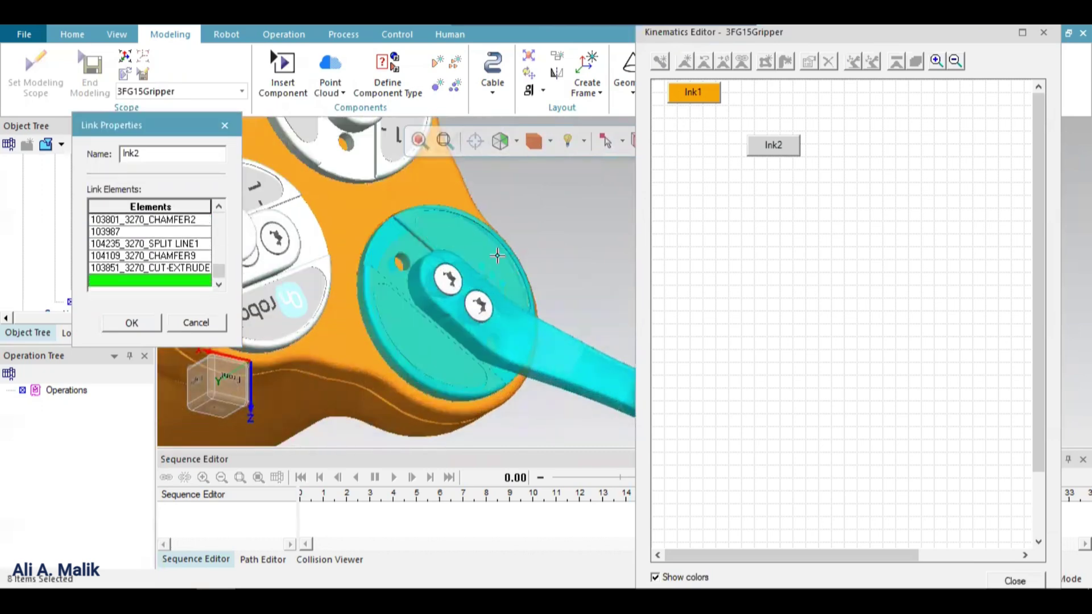
{"action": "scroll", "coordinate": [504, 258], "scroll_direction": "down", "scroll_amount": 5}
{"action": "left_click", "coordinate": [494, 281]}
{"action": "left_click", "coordinate": [494, 281]}
{"action": "left_click", "coordinate": [132, 324]}
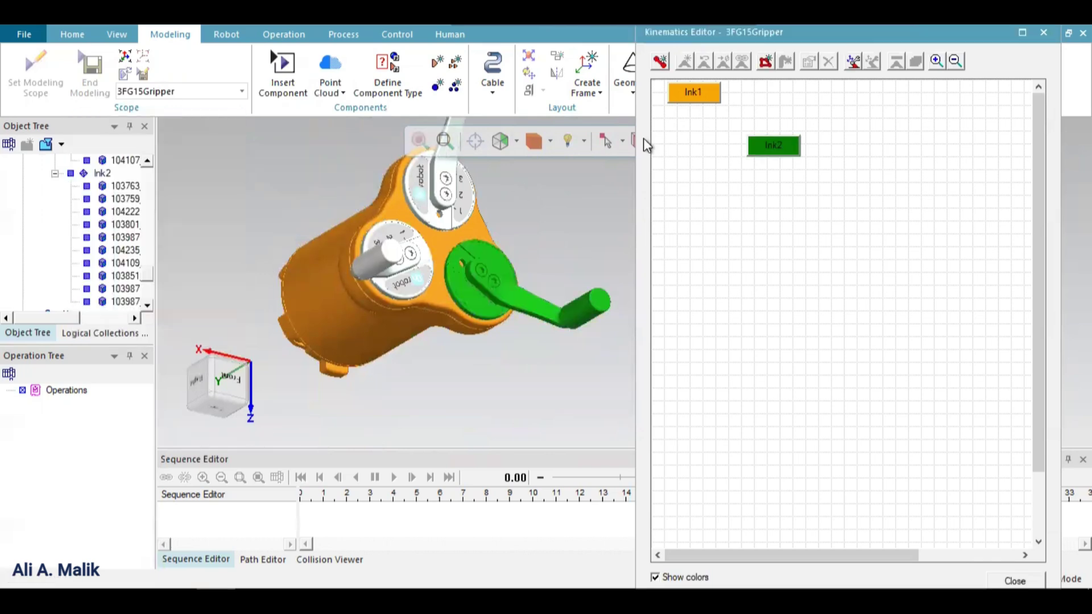
Step: Start link lnk3 with the arm and fingertip of the finger that carries the TCPF1 frame, including that frame
{"action": "left_click", "coordinate": [661, 62]}
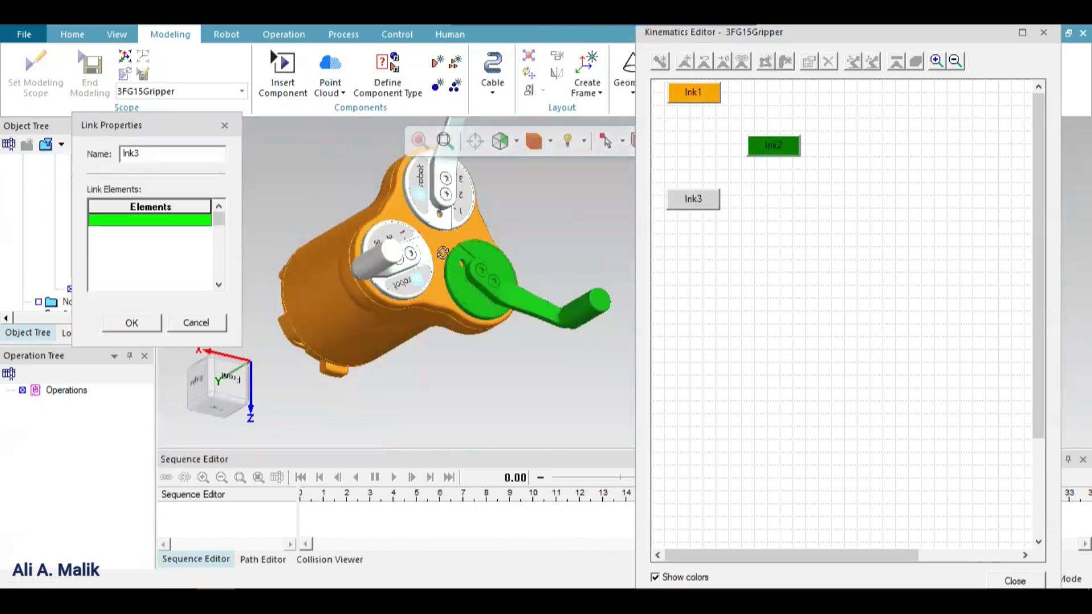
{"action": "middle_click_drag", "start_coordinate": [449, 197], "coordinate": [461, 277]}
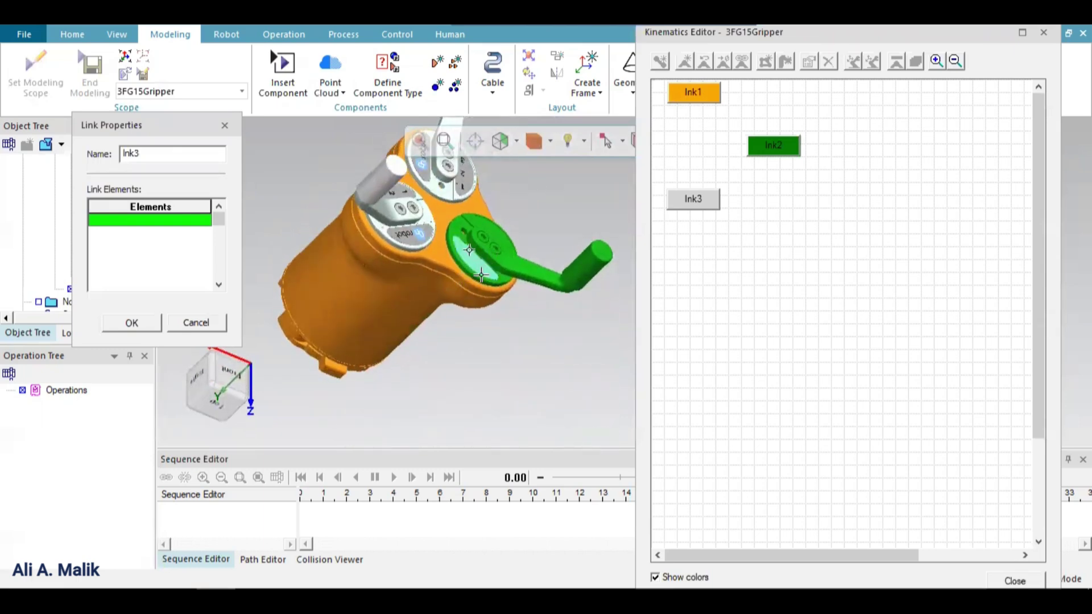
{"action": "scroll", "coordinate": [521, 208], "scroll_direction": "down", "scroll_amount": 3}
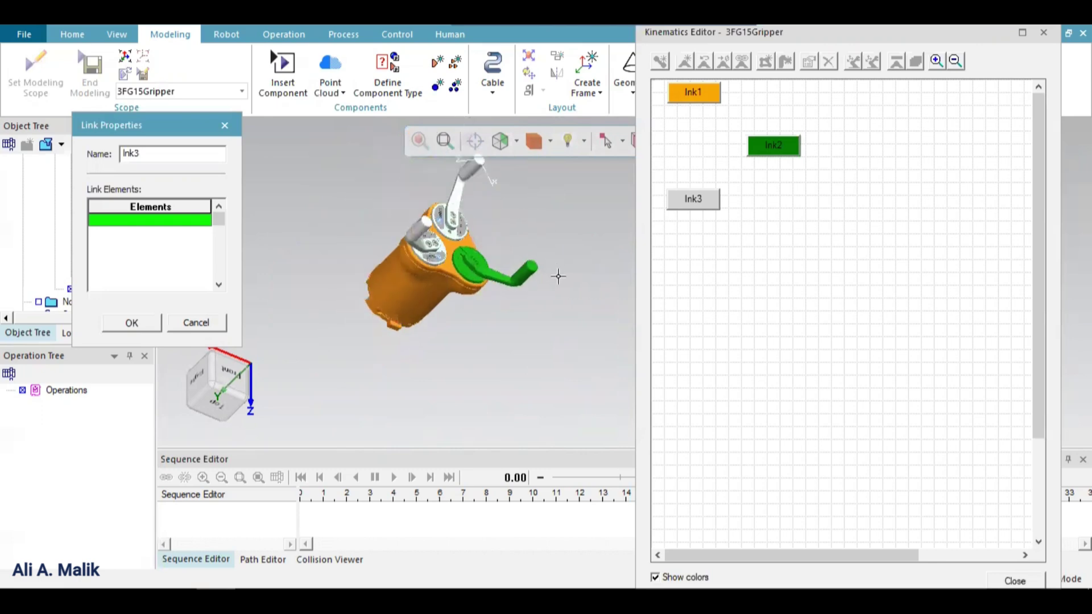
{"action": "middle_click_drag", "start_coordinate": [475, 213], "coordinate": [557, 375], "text": "ctrl"}
{"action": "scroll", "coordinate": [552, 378], "scroll_direction": "up", "scroll_amount": 3}
{"action": "left_click_drag", "start_coordinate": [444, 234], "coordinate": [575, 310]}
Step: Add the same finger's screws, label inlays and round disc to lnk3 and complete the link
{"action": "left_click", "coordinate": [498, 386]}
{"action": "left_click", "coordinate": [476, 373]}
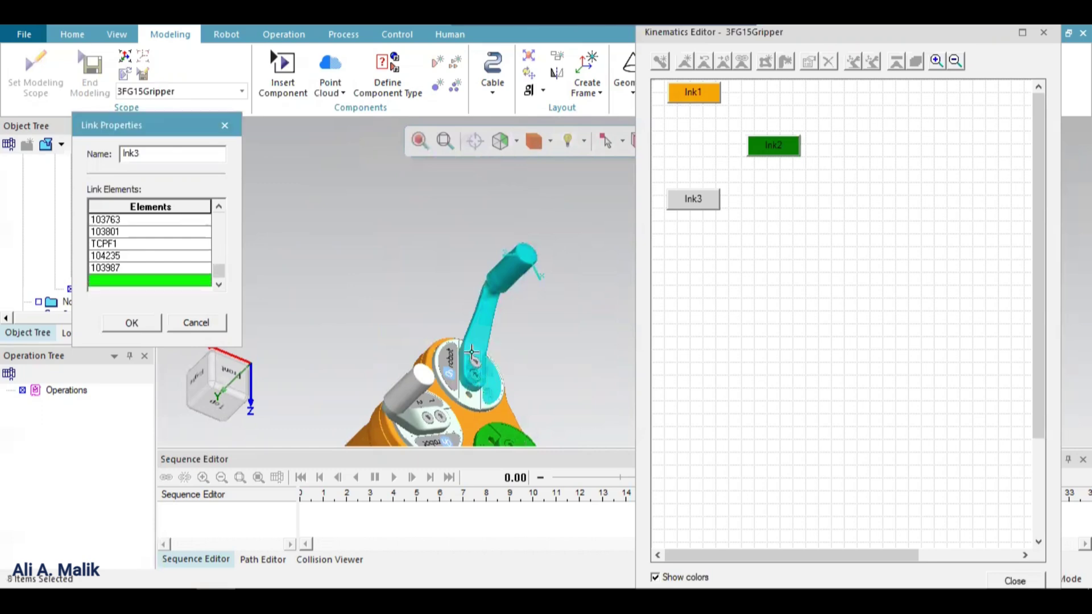
{"action": "left_click", "coordinate": [476, 364]}
{"action": "left_click", "coordinate": [462, 398]}
{"action": "left_click", "coordinate": [496, 367]}
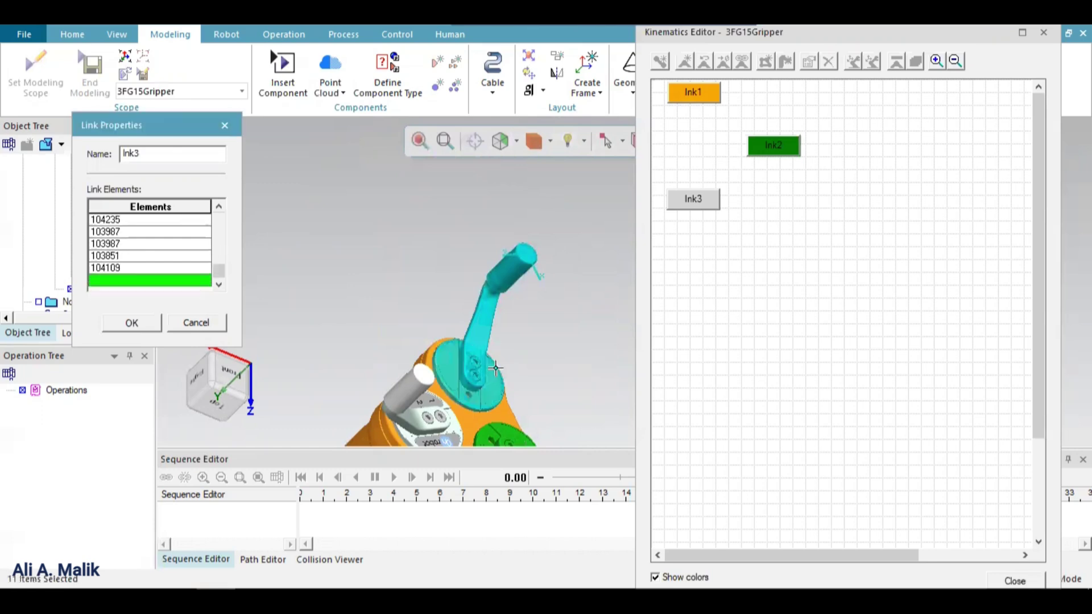
{"action": "left_click", "coordinate": [139, 307]}
{"action": "scroll", "coordinate": [473, 202], "scroll_direction": "down", "scroll_amount": 3}
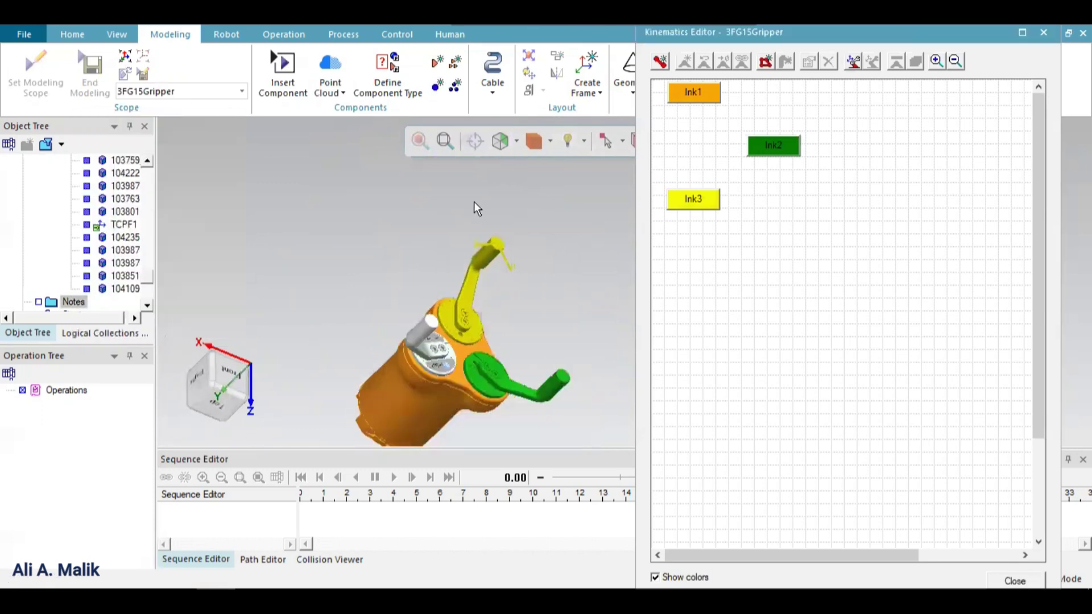
Step: Start link lnk4 with the arm and fingertip of the remaining unassigned finger on the positive X side
{"action": "scroll", "coordinate": [476, 313], "scroll_direction": "up", "scroll_amount": 3}
{"action": "left_click", "coordinate": [660, 61]}
{"action": "mouse_move", "coordinate": [430, 372]}
{"action": "middle_mouse_down"}
{"action": "mouse_move", "coordinate": [370, 305]}
{"action": "mouse_move", "coordinate": [616, 403]}
{"action": "mouse_move", "coordinate": [429, 356]}
{"action": "middle_mouse_up"}
{"action": "scroll", "coordinate": [428, 356], "scroll_direction": "down", "scroll_amount": 5}
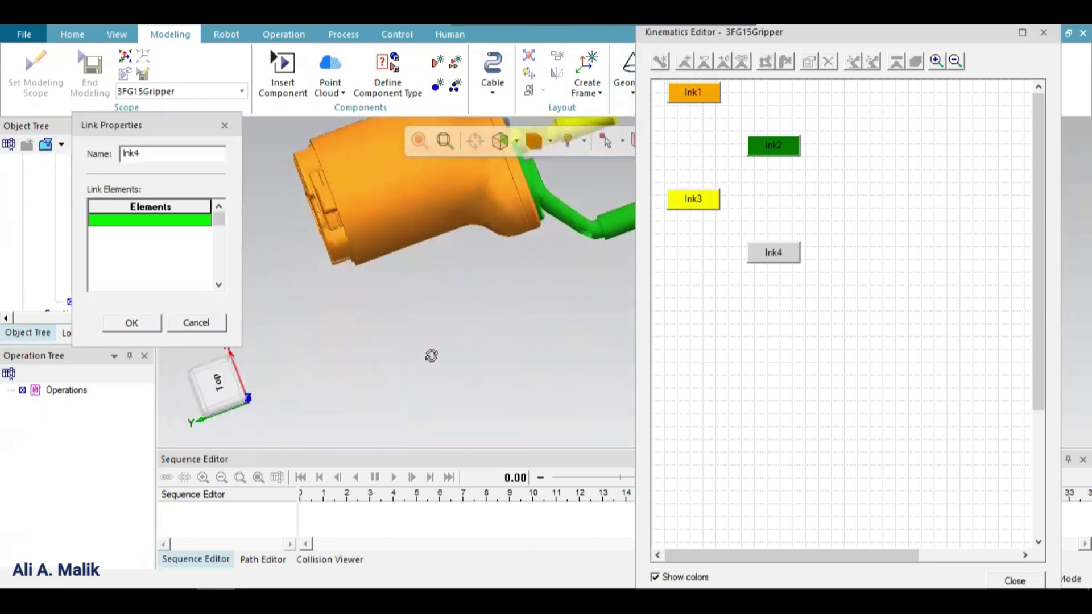
{"action": "scroll", "coordinate": [518, 203], "scroll_direction": "up", "scroll_amount": 3}
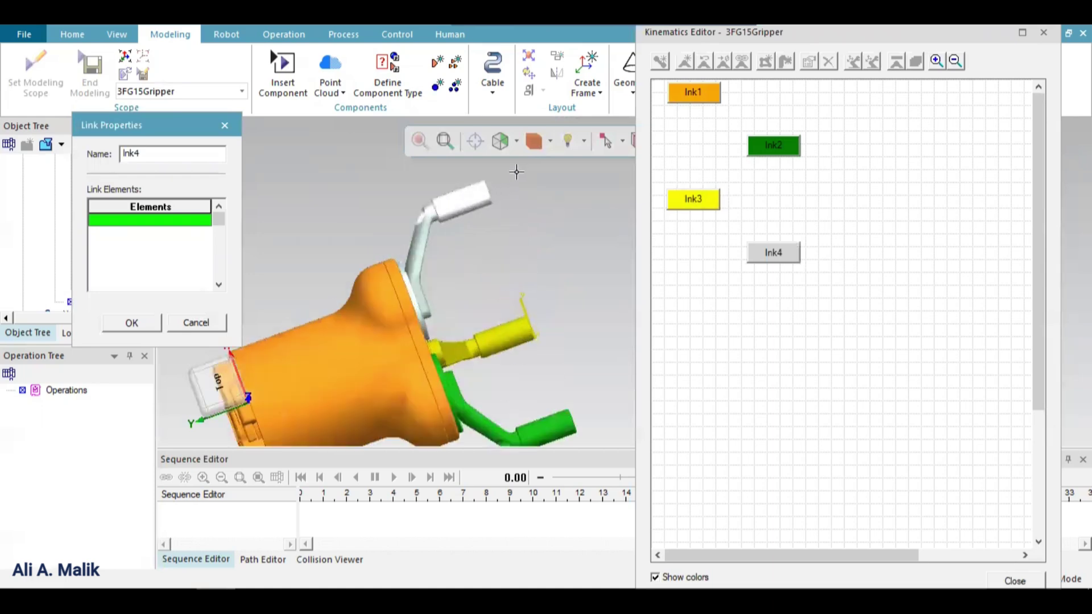
{"action": "left_click_drag", "start_coordinate": [518, 175], "coordinate": [343, 232]}
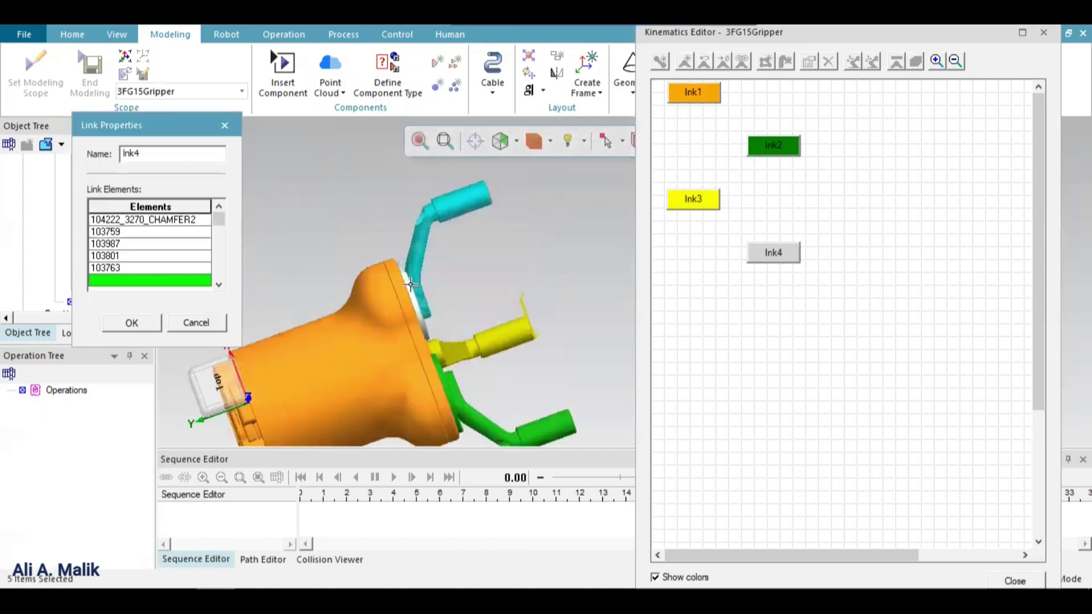
Step: Add the third finger's round disc, both screws and the label inlays to lnk4 and complete the link
{"action": "left_click", "coordinate": [412, 282], "text": "ctrl"}
{"action": "middle_click_drag", "start_coordinate": [387, 263], "coordinate": [413, 281]}
{"action": "scroll", "coordinate": [450, 279], "scroll_direction": "down", "scroll_amount": 3}
{"action": "scroll", "coordinate": [414, 281], "scroll_direction": "up", "scroll_amount": 5}
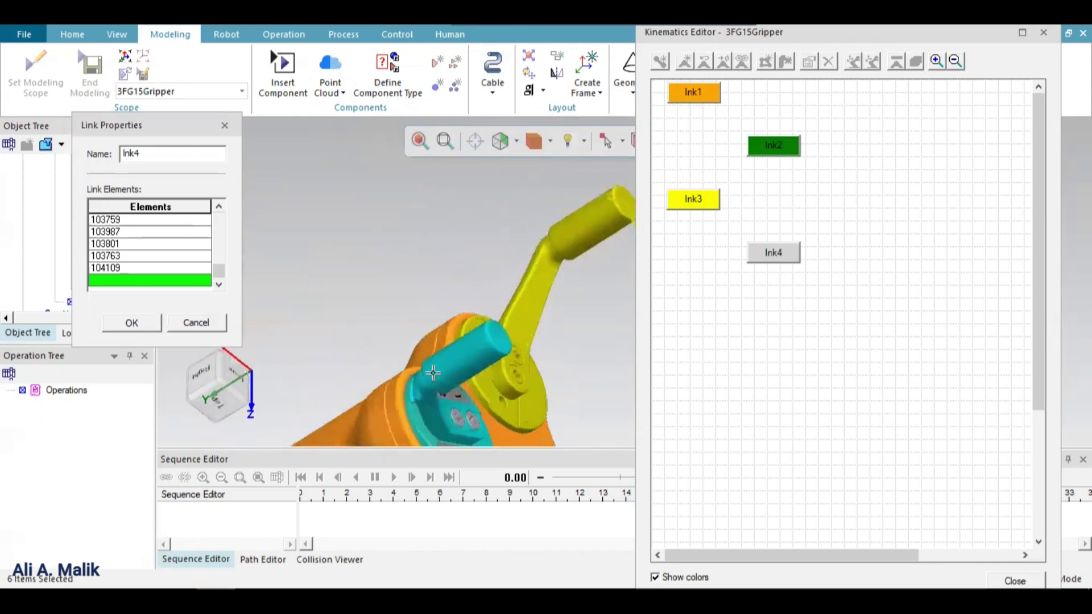
{"action": "scroll", "coordinate": [421, 296], "scroll_direction": "up", "scroll_amount": 4}
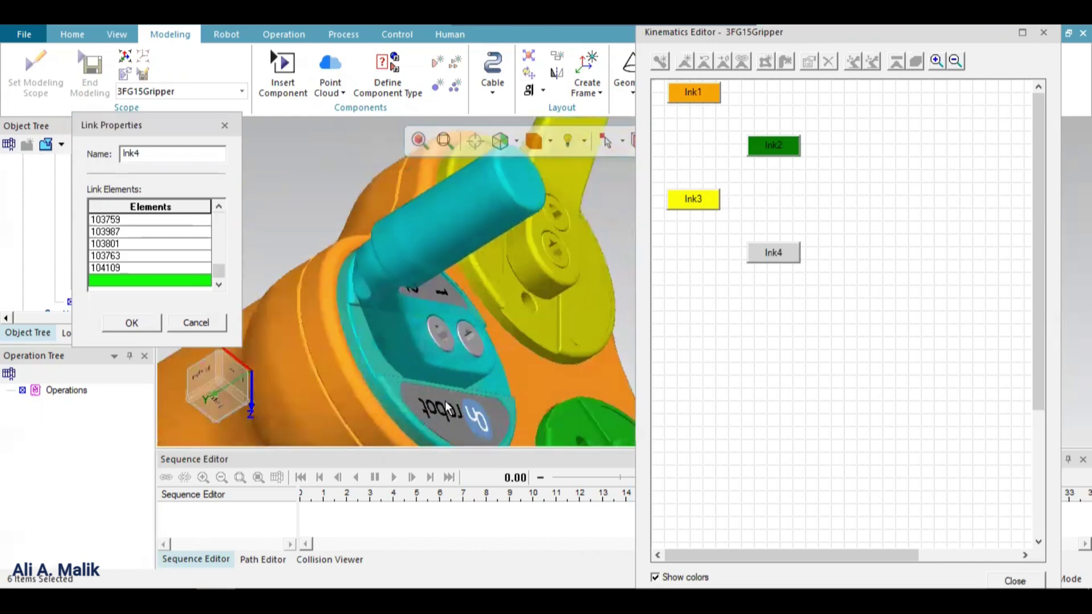
{"action": "left_click", "coordinate": [441, 336]}
{"action": "left_click", "coordinate": [464, 341]}
{"action": "left_click", "coordinate": [475, 340]}
{"action": "left_click", "coordinate": [437, 288]}
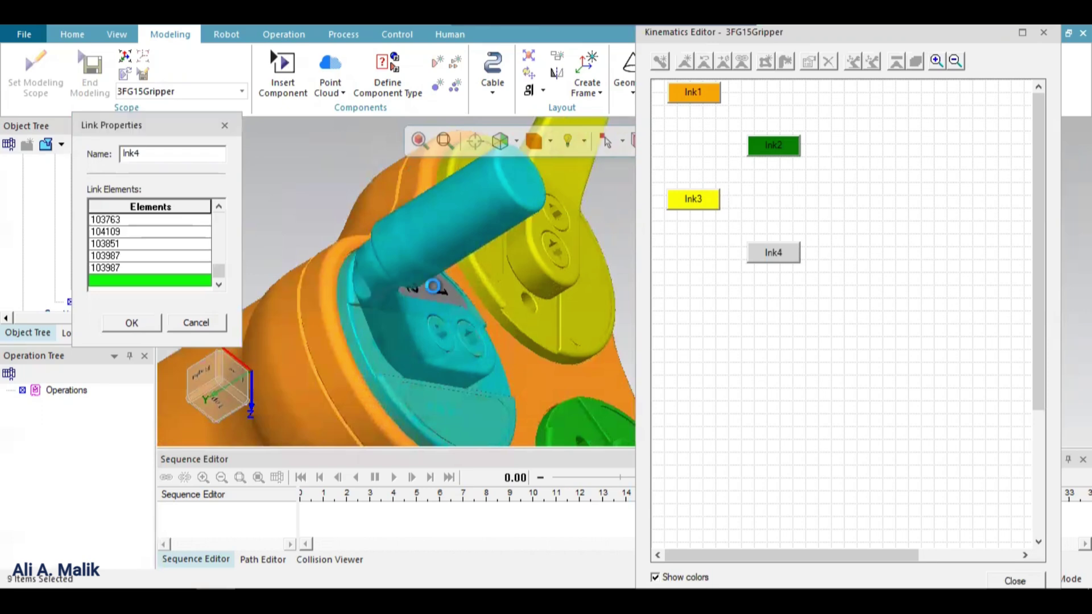
{"action": "left_click", "coordinate": [175, 325]}
{"action": "scroll", "coordinate": [444, 302], "scroll_direction": "down", "scroll_amount": 6}
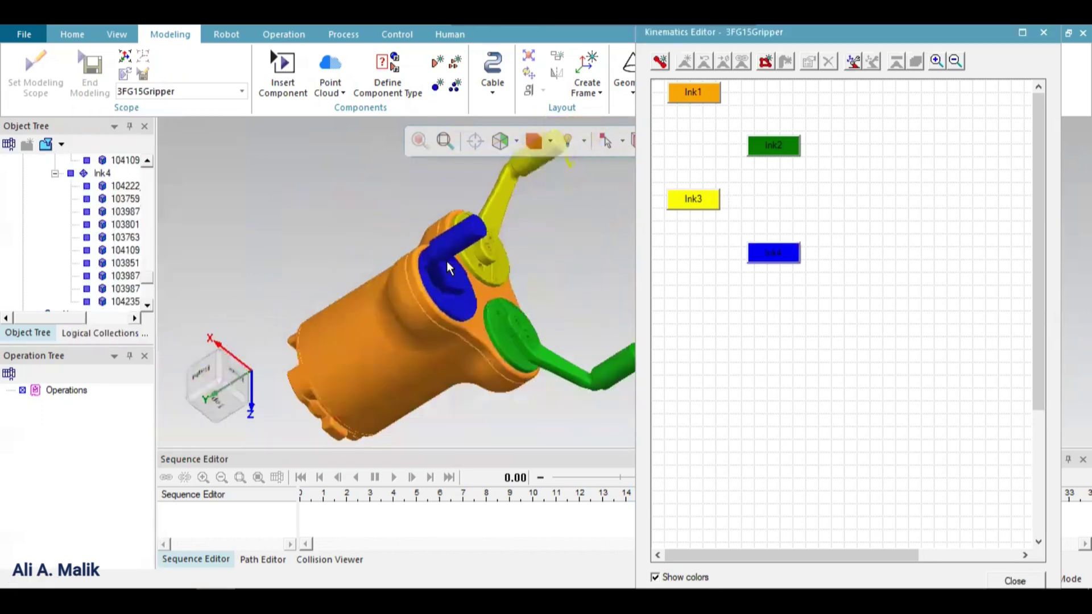
Step: Arrange the kinematics diagram with lnk1 centred above a row of lnk3, lnk4 and lnk2
{"action": "middle_click_drag", "start_coordinate": [528, 289], "coordinate": [572, 272]}
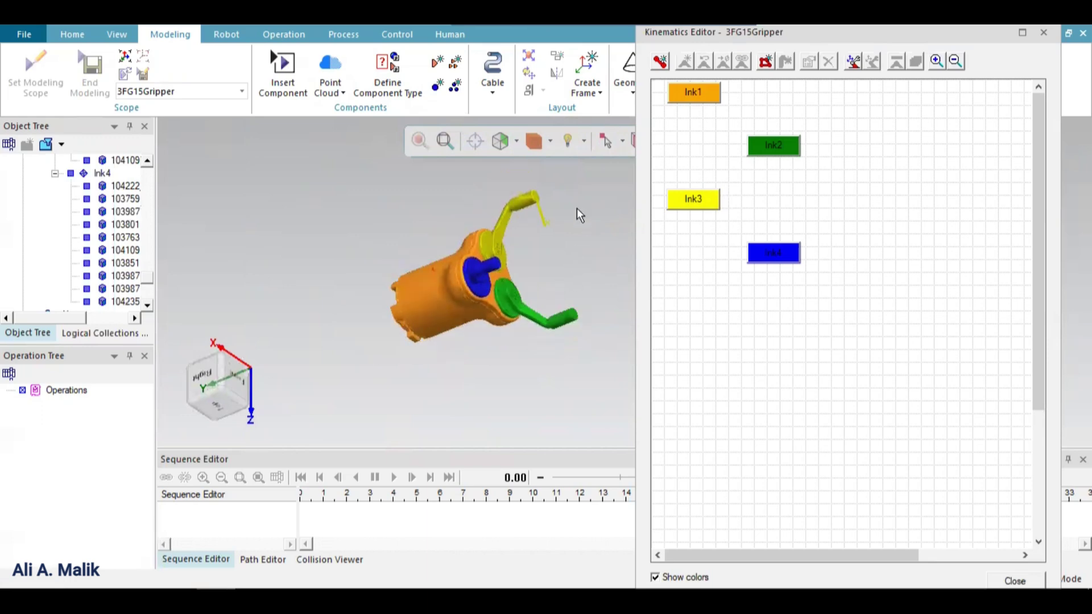
{"action": "scroll", "coordinate": [578, 210], "scroll_direction": "up", "scroll_amount": 3}
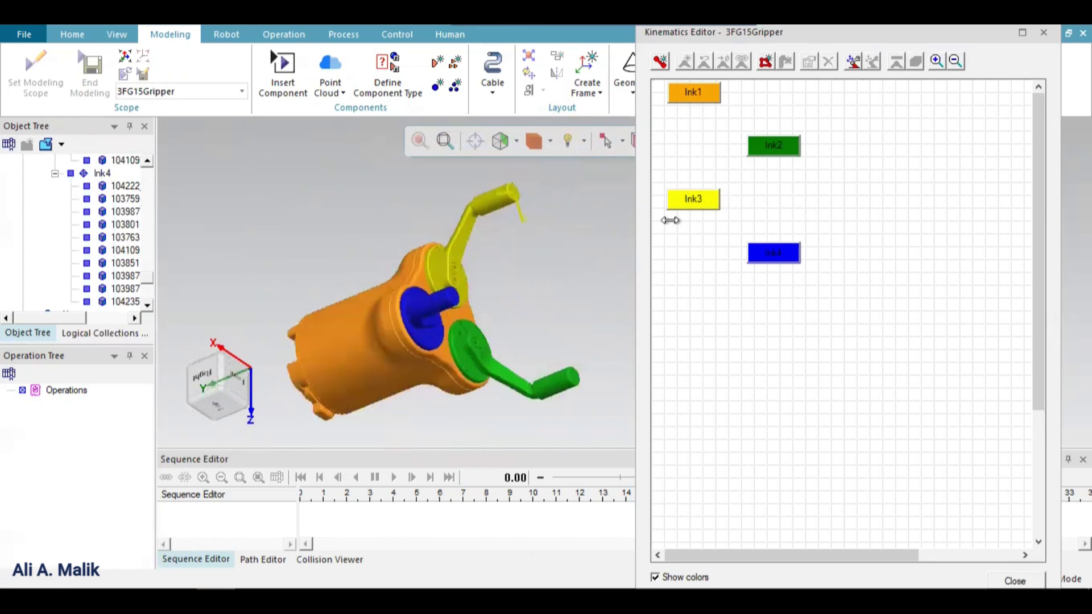
{"action": "left_click", "coordinate": [767, 146]}
{"action": "left_click_drag", "start_coordinate": [787, 165], "coordinate": [832, 212]}
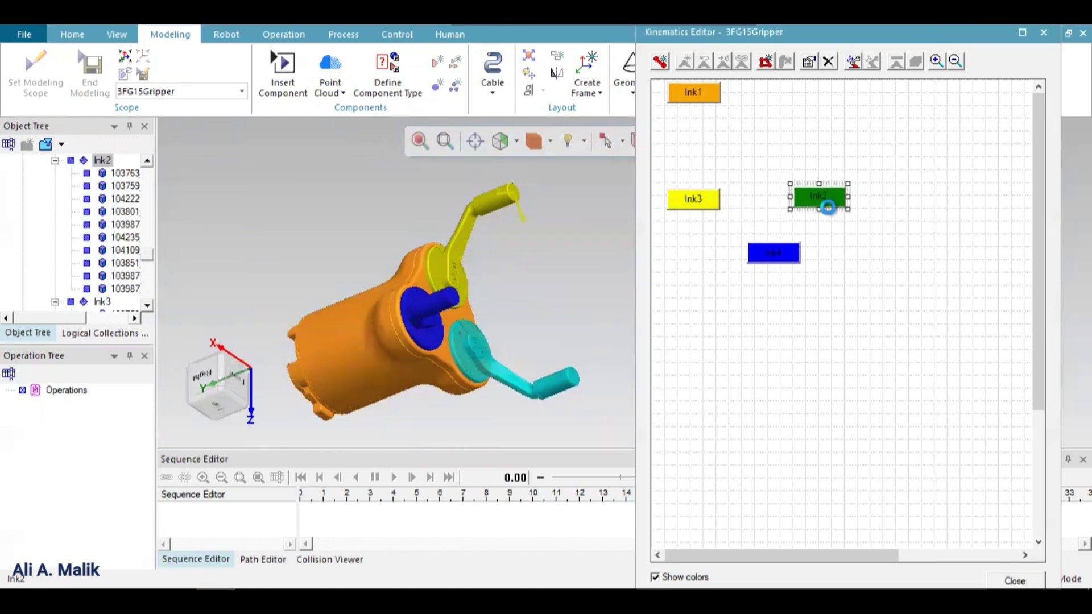
{"action": "left_click", "coordinate": [777, 255]}
{"action": "left_click_drag", "start_coordinate": [779, 257], "coordinate": [766, 213]}
{"action": "left_click", "coordinate": [693, 93]}
{"action": "left_click_drag", "start_coordinate": [705, 108], "coordinate": [772, 115]}
{"action": "left_click", "coordinate": [822, 129]}
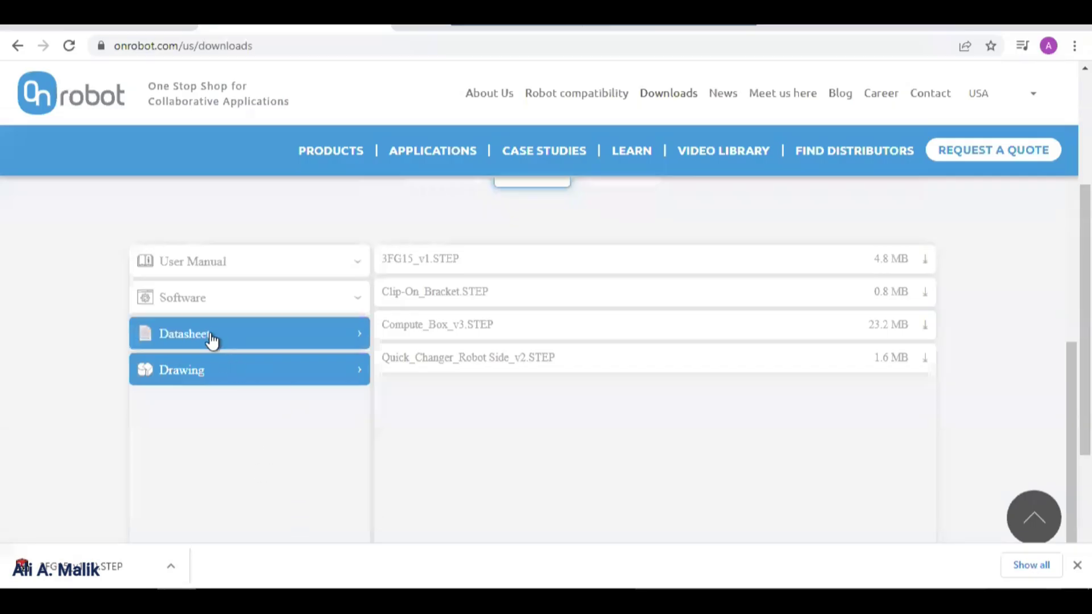
Step: Switch to the OnRobot downloads page in the browser, download the English 3FG15 v1.4 datasheet and open it
{"action": "left_click", "coordinate": [208, 341]}
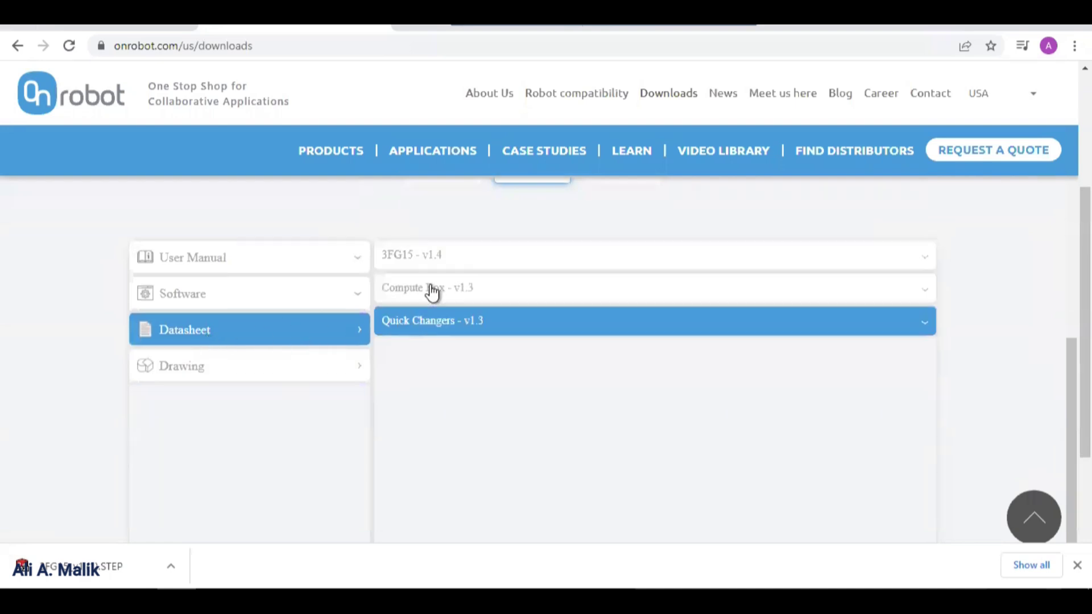
{"action": "left_click", "coordinate": [411, 267]}
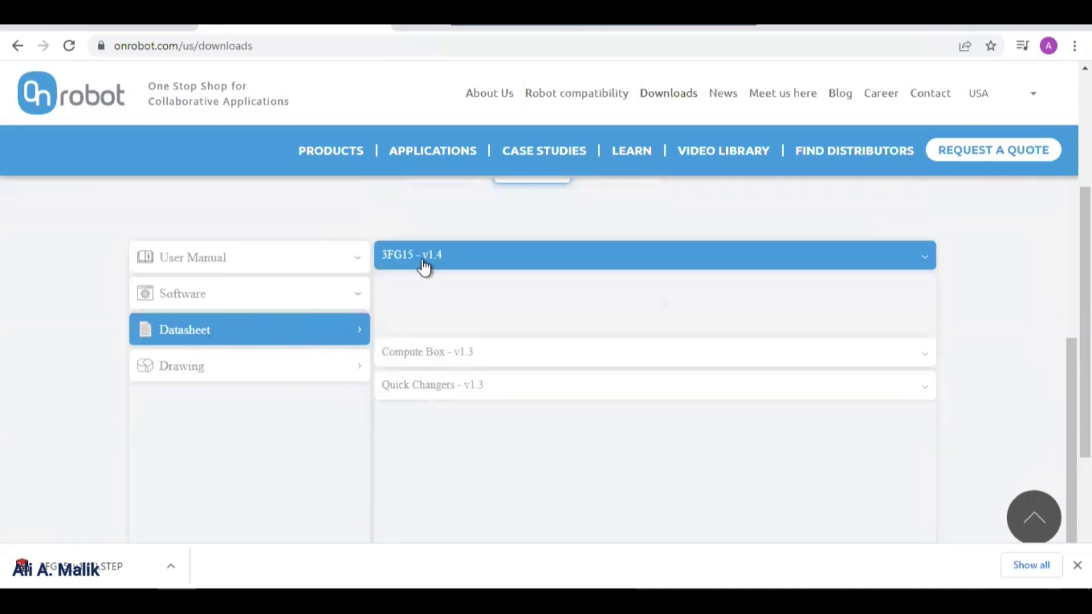
{"action": "left_click", "coordinate": [452, 317]}
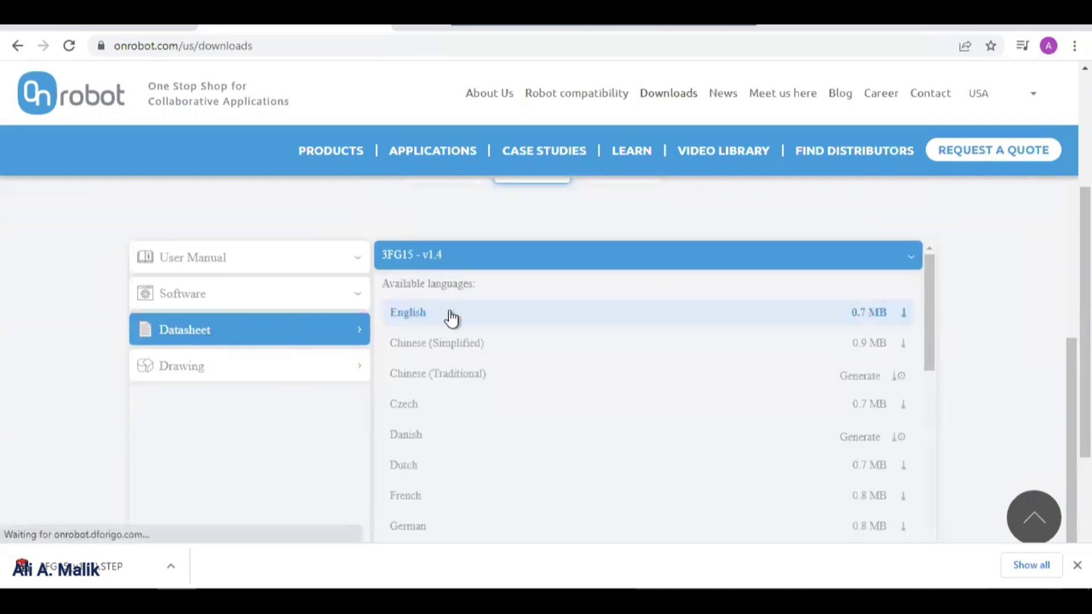
{"action": "left_click", "coordinate": [122, 573]}
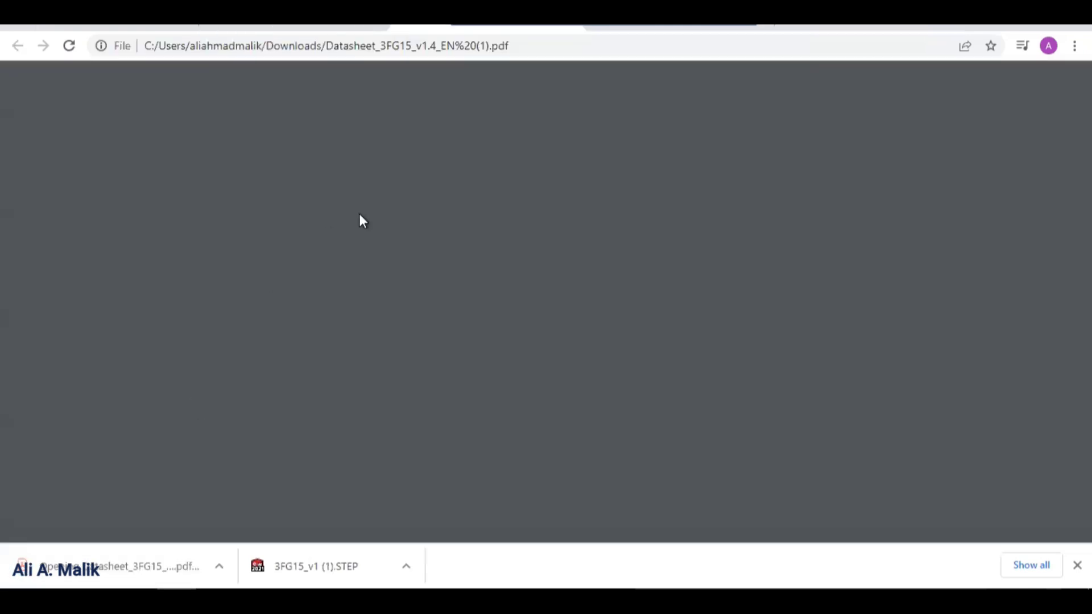
Step: Look through the 3FG15 datasheet for the section describing the angular motion range of the fingers
{"action": "scroll", "coordinate": [498, 292], "scroll_direction": "down", "scroll_amount": 15}
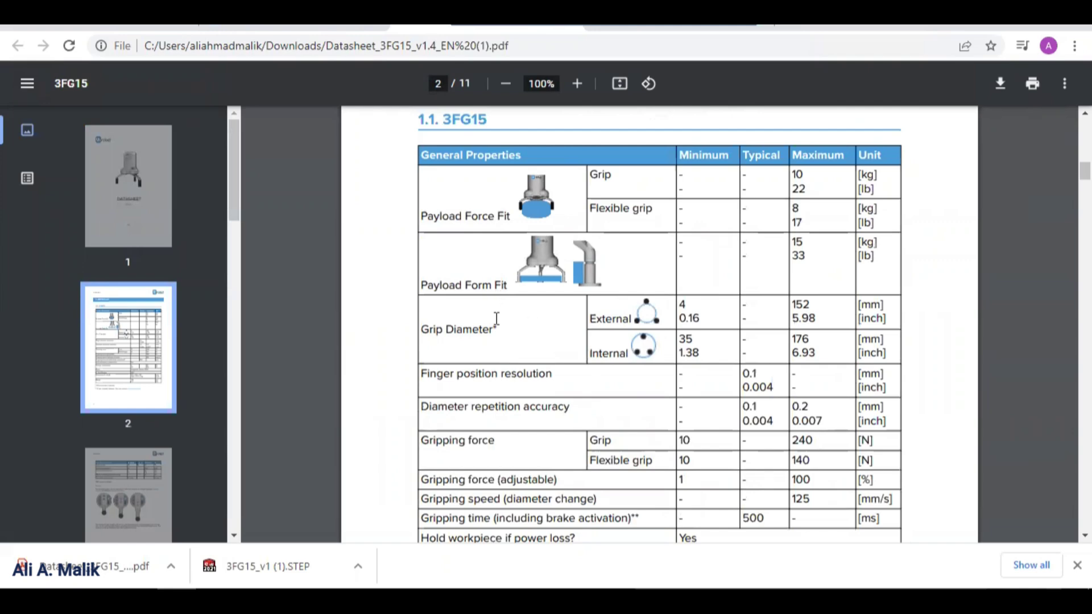
{"action": "scroll", "coordinate": [512, 361], "scroll_direction": "down", "scroll_amount": 20}
{"action": "scroll", "coordinate": [512, 354], "scroll_direction": "down", "scroll_amount": 2}
{"action": "scroll", "coordinate": [512, 354], "scroll_direction": "up", "scroll_amount": 8}
{"action": "scroll", "coordinate": [510, 351], "scroll_direction": "down", "scroll_amount": 5}
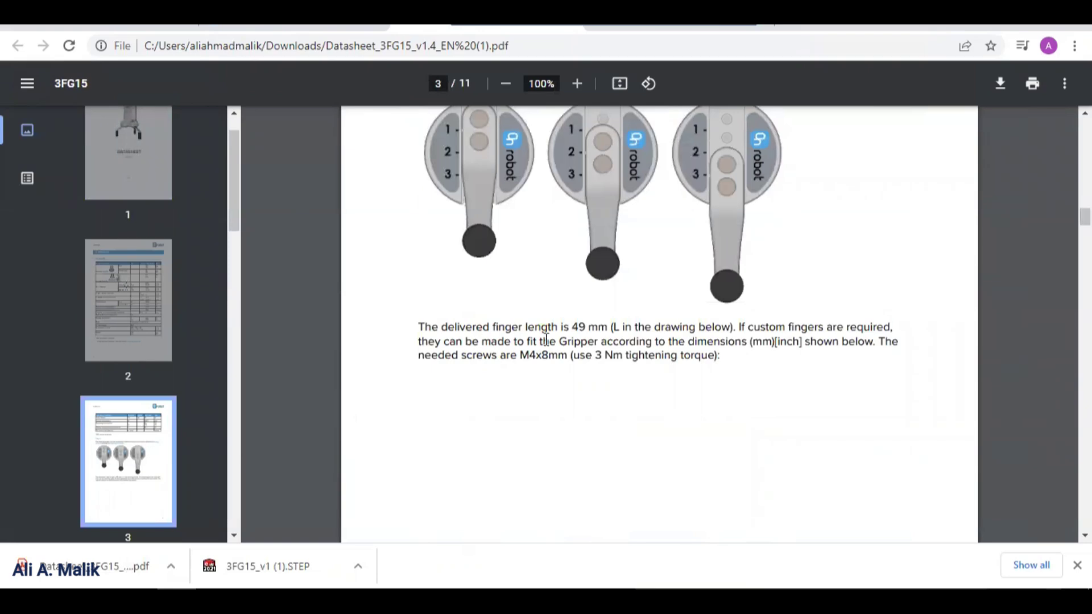
{"action": "scroll", "coordinate": [546, 340], "scroll_direction": "down", "scroll_amount": 15}
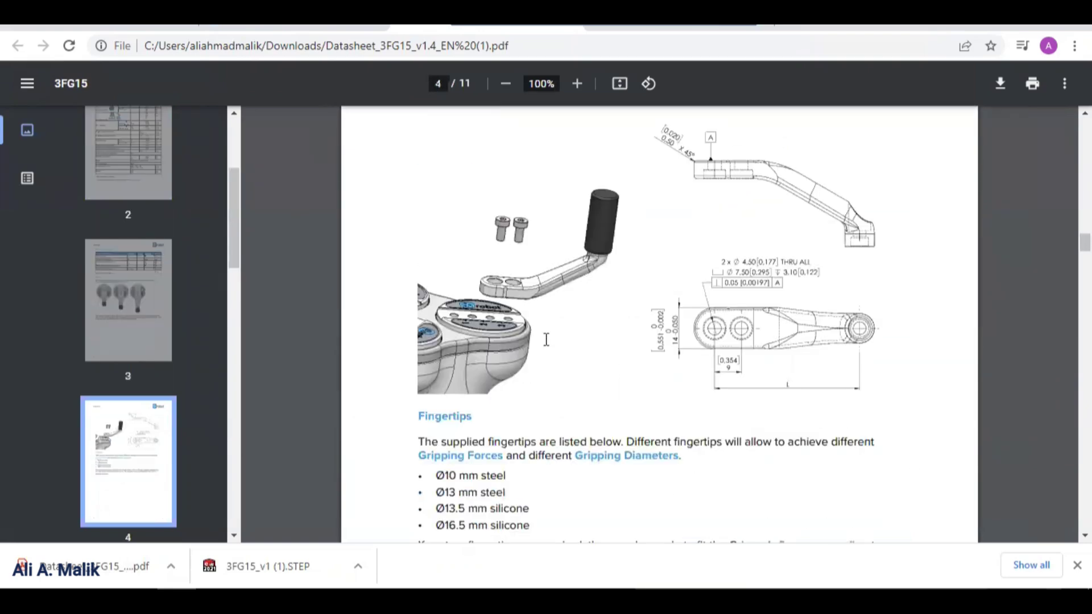
{"action": "scroll", "coordinate": [546, 339], "scroll_direction": "down", "scroll_amount": 3}
{"action": "scroll", "coordinate": [546, 340], "scroll_direction": "down", "scroll_amount": 20}
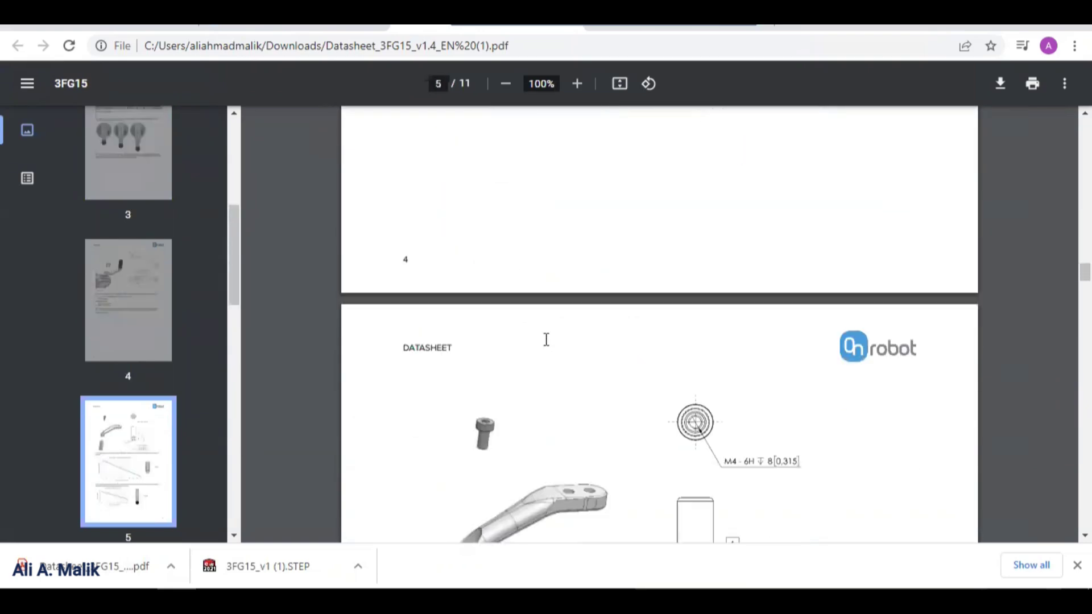
{"action": "scroll", "coordinate": [546, 340], "scroll_direction": "down", "scroll_amount": 15}
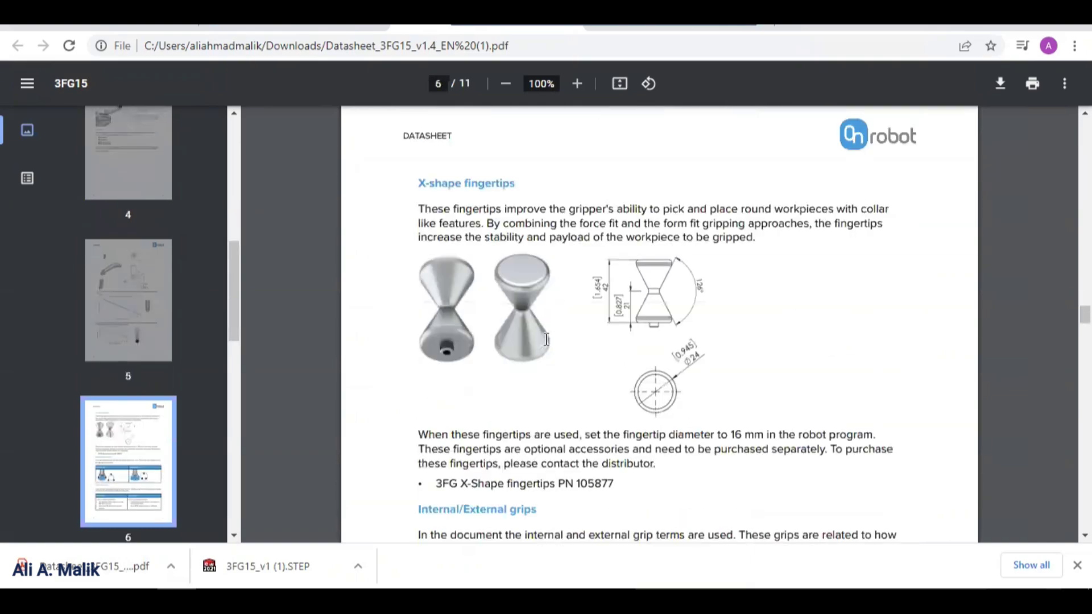
{"action": "scroll", "coordinate": [546, 340], "scroll_direction": "down", "scroll_amount": 20}
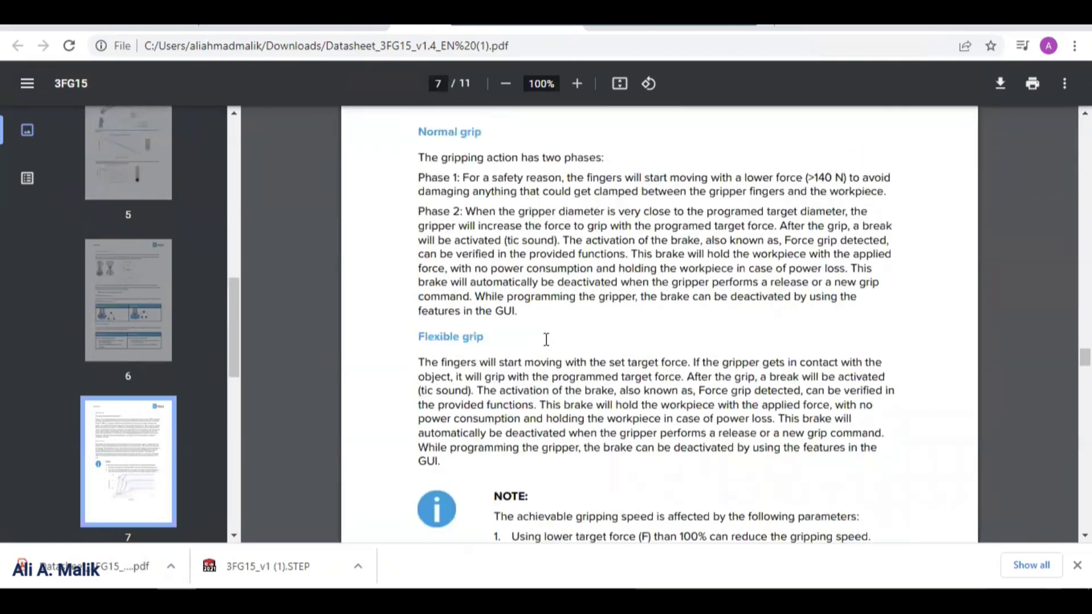
{"action": "scroll", "coordinate": [546, 340], "scroll_direction": "down", "scroll_amount": 20}
{"action": "scroll", "coordinate": [547, 341], "scroll_direction": "up", "scroll_amount": 6}
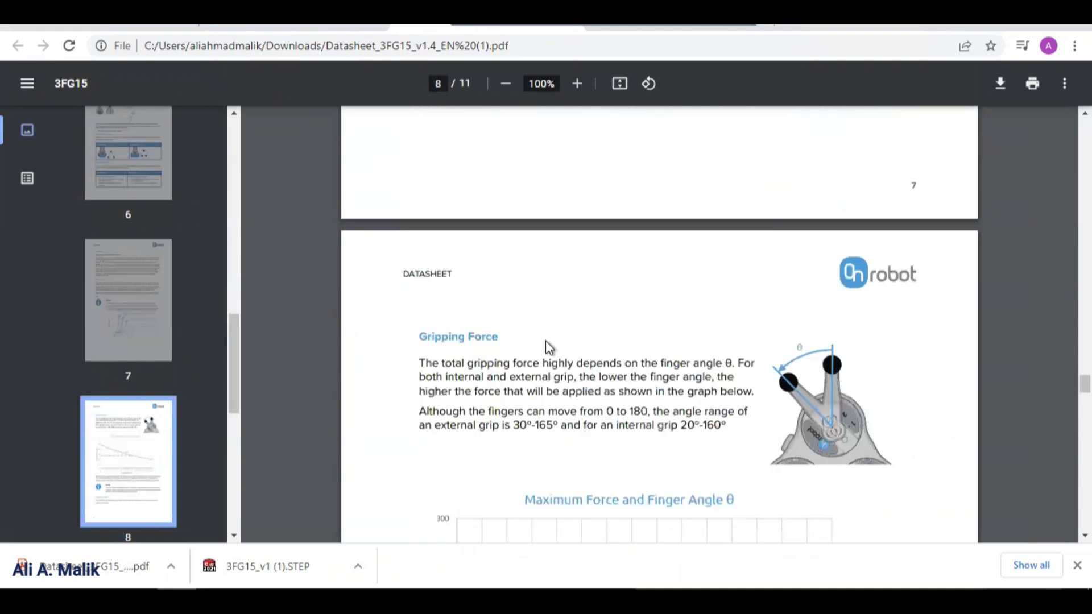
Step: Highlight the sentences on finger angle range in the datasheet's Gripping Force section to read them
{"action": "scroll", "coordinate": [546, 341], "scroll_direction": "down", "scroll_amount": 2}
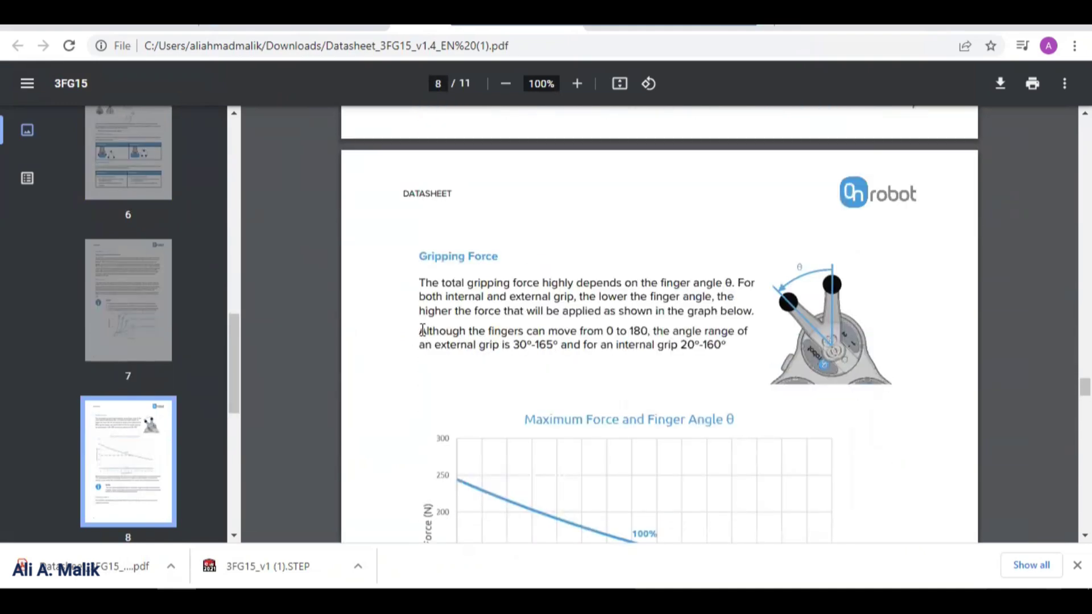
{"action": "left_click_drag", "start_coordinate": [422, 330], "coordinate": [746, 333]}
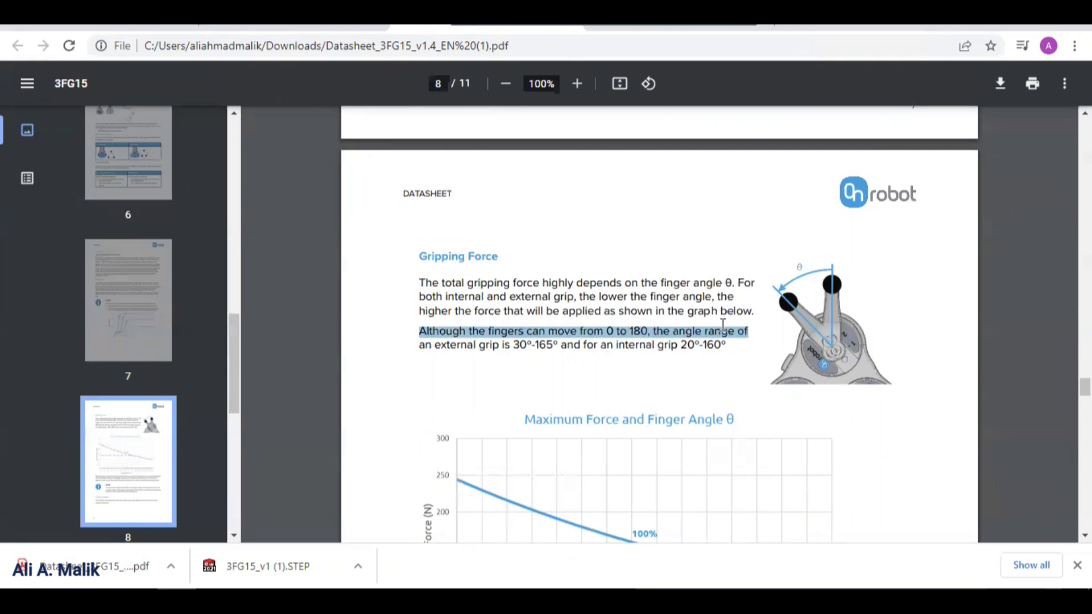
{"action": "left_click_drag", "start_coordinate": [411, 345], "coordinate": [707, 343]}
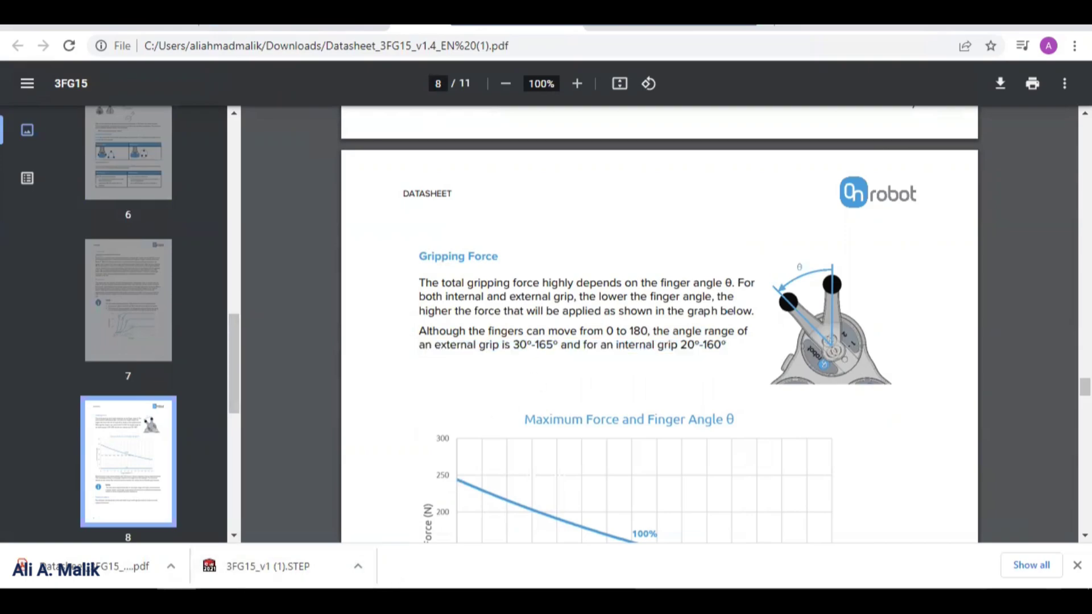
Step: Return to Process Simulate and create a joint with lnk1 as parent and lnk3 as child
{"action": "left_click", "coordinate": [199, 590]}
{"action": "left_click", "coordinate": [759, 100]}
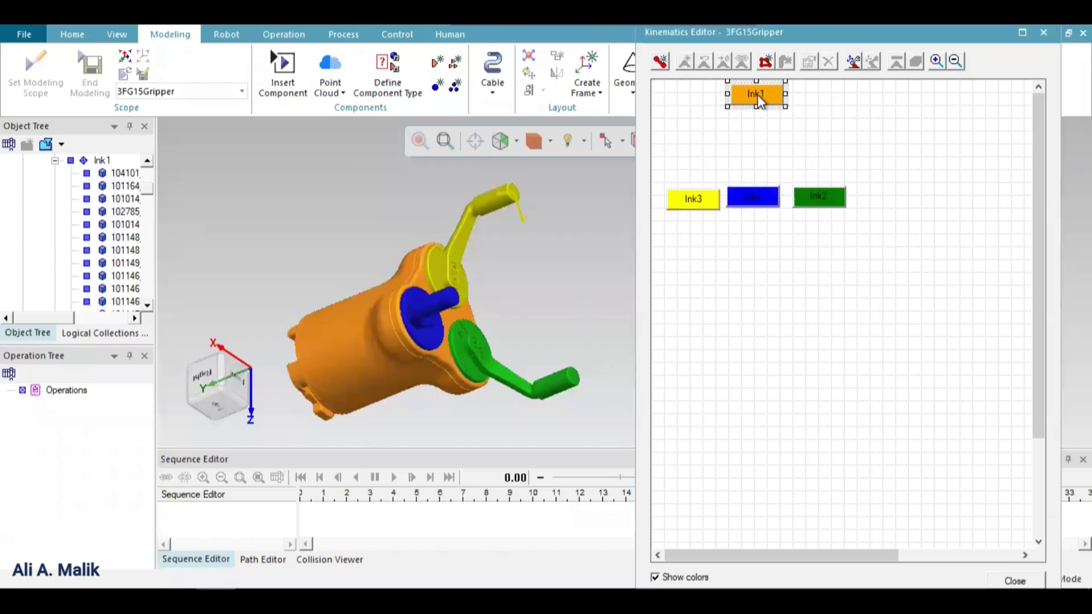
{"action": "left_click_drag", "start_coordinate": [760, 106], "coordinate": [699, 199]}
{"action": "left_click_drag", "start_coordinate": [699, 199], "coordinate": [699, 199]}
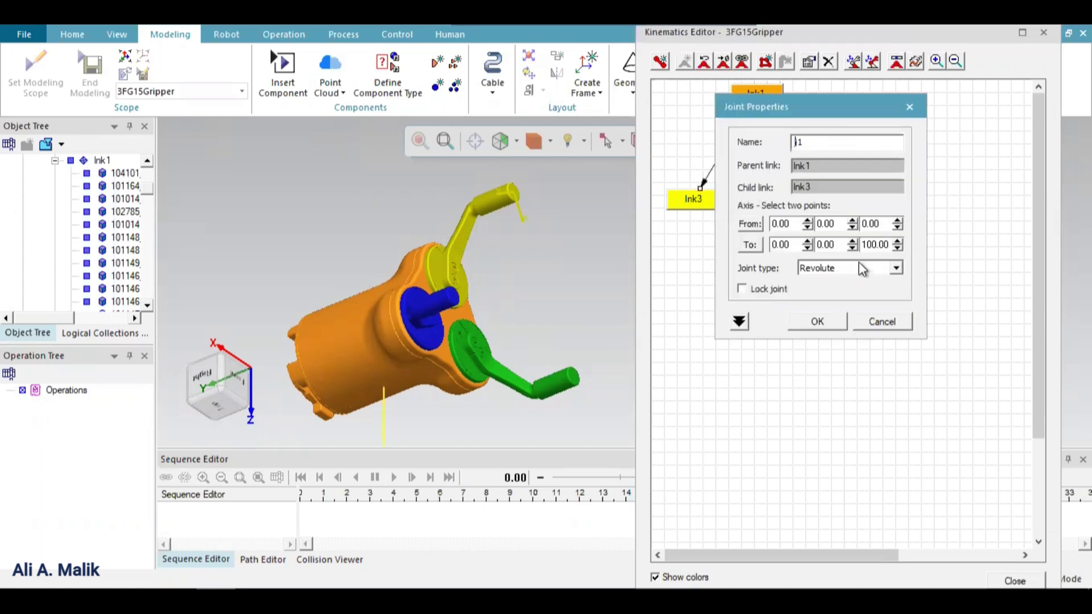
Step: Hide the whole lnk1 body to expose the inner discs of the three fingers
{"action": "scroll", "coordinate": [471, 326], "scroll_direction": "down", "scroll_amount": 3}
{"action": "middle_click_drag", "start_coordinate": [464, 275], "coordinate": [544, 306]}
{"action": "scroll", "coordinate": [558, 245], "scroll_direction": "up", "scroll_amount": 5}
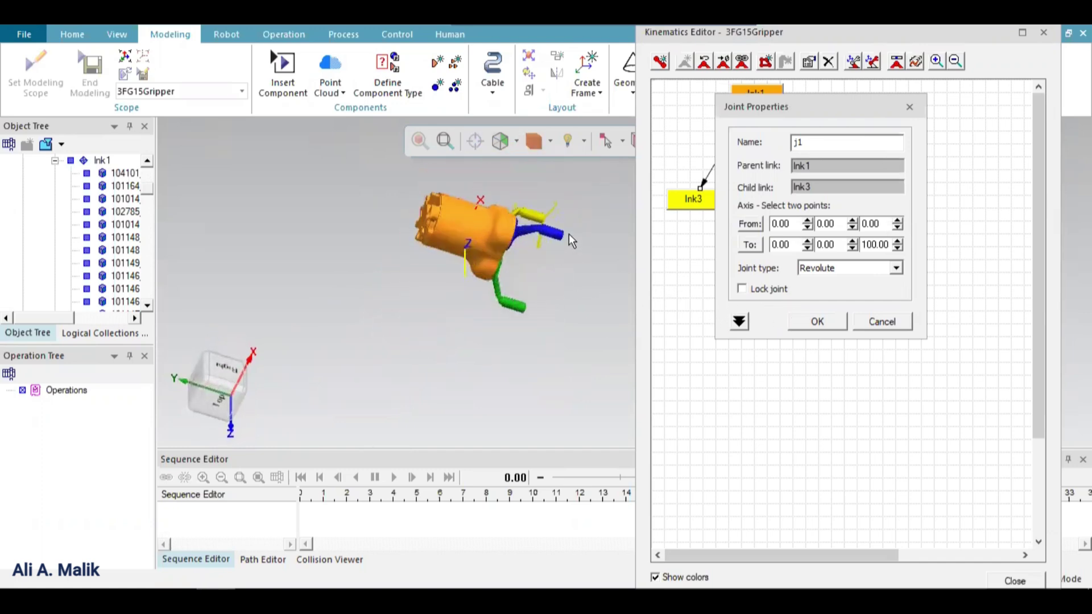
{"action": "middle_click_drag", "start_coordinate": [490, 236], "coordinate": [416, 273]}
{"action": "scroll", "coordinate": [429, 275], "scroll_direction": "up", "scroll_amount": 2}
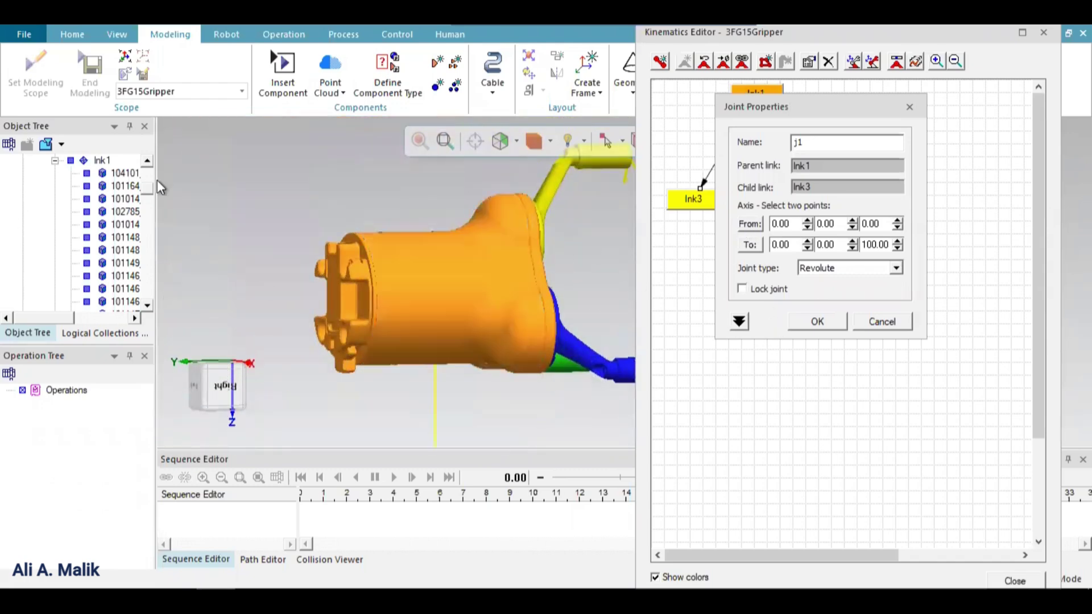
{"action": "left_click", "coordinate": [96, 161]}
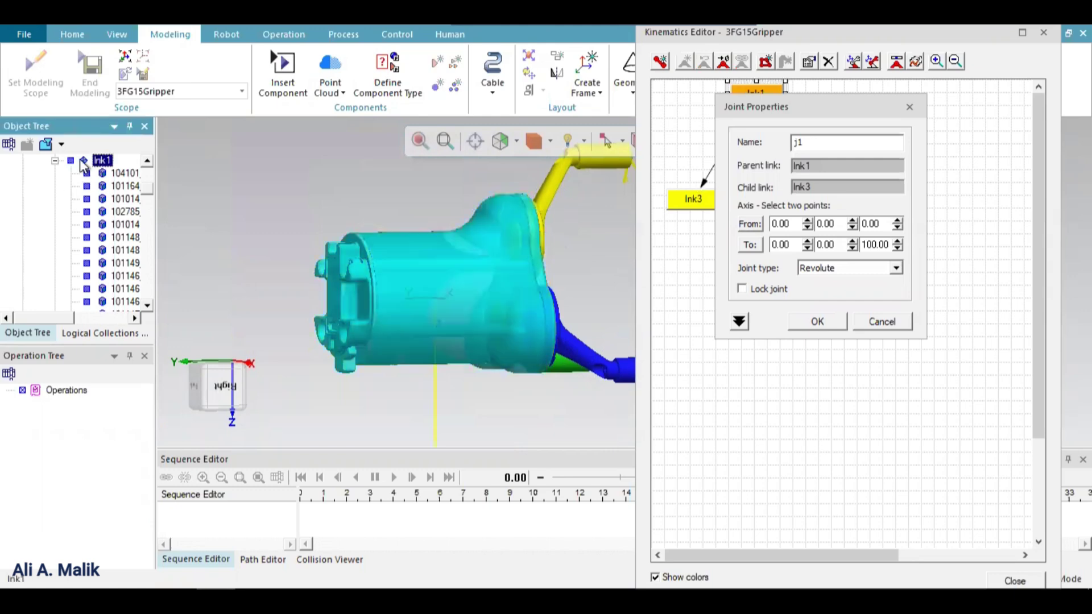
{"action": "left_click", "coordinate": [70, 161]}
{"action": "scroll", "coordinate": [580, 253], "scroll_direction": "up", "scroll_amount": 3}
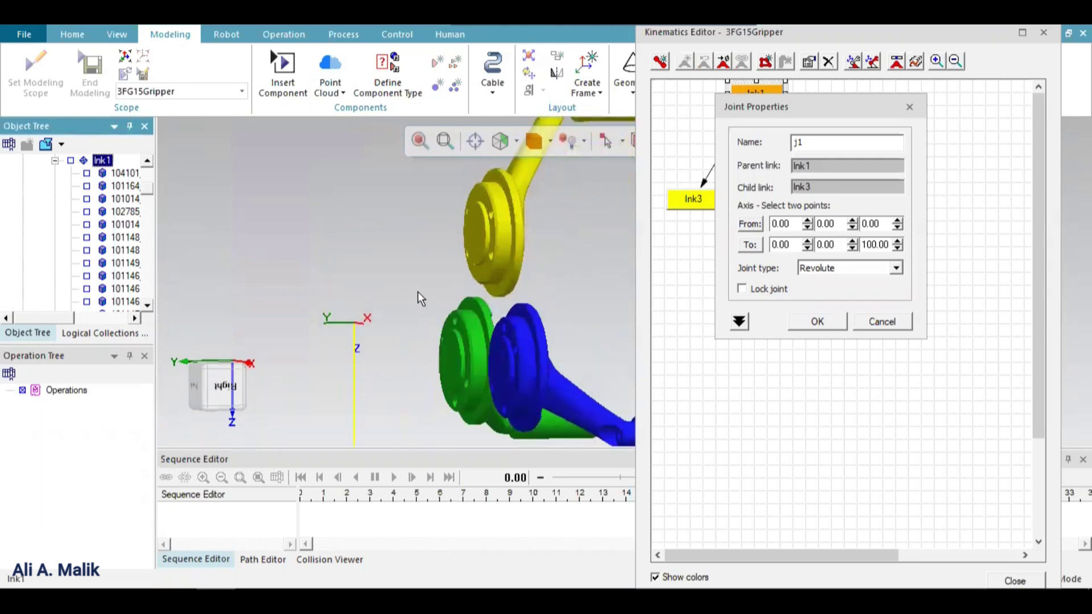
{"action": "scroll", "coordinate": [428, 289], "scroll_direction": "down", "scroll_amount": 2}
{"action": "scroll", "coordinate": [513, 296], "scroll_direction": "up", "scroll_amount": 1}
{"action": "middle_click_drag", "start_coordinate": [513, 297], "coordinate": [547, 310]}
Step: Try to pick the j1 axis start point on the yellow finger's inner disc at about -0.86, -44.00, -28.37
{"action": "left_click", "coordinate": [751, 224]}
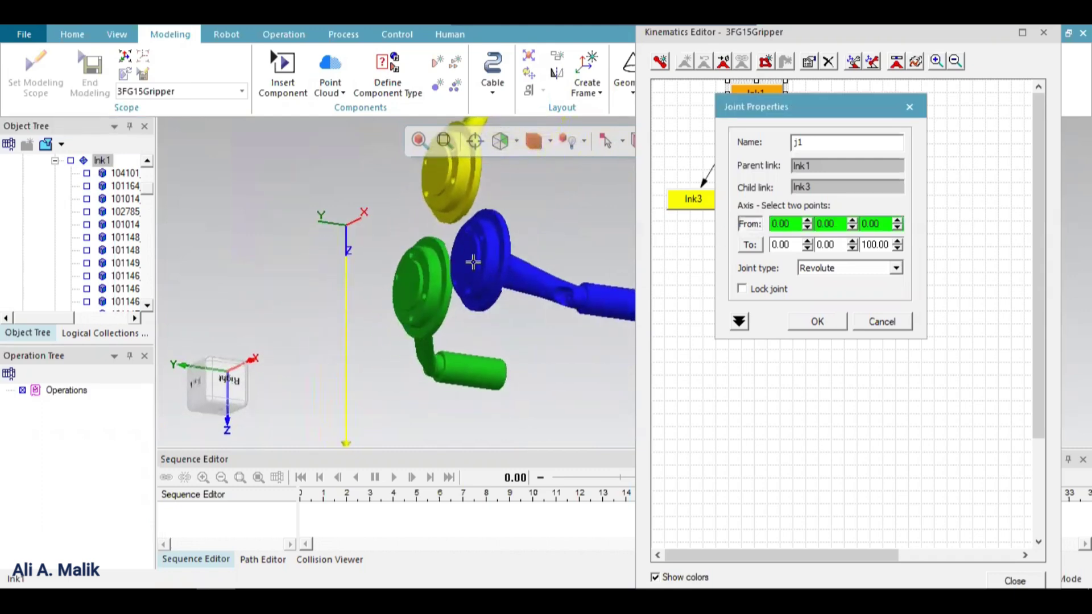
{"action": "mouse_move", "coordinate": [470, 259]}
{"action": "middle_mouse_down"}
{"action": "mouse_move", "coordinate": [597, 312]}
{"action": "mouse_move", "coordinate": [518, 332]}
{"action": "mouse_move", "coordinate": [586, 205]}
{"action": "mouse_move", "coordinate": [538, 233]}
{"action": "mouse_move", "coordinate": [581, 316]}
{"action": "mouse_move", "coordinate": [449, 263]}
{"action": "middle_mouse_up"}
{"action": "scroll", "coordinate": [449, 262], "scroll_direction": "down", "scroll_amount": 5}
{"action": "scroll", "coordinate": [438, 263], "scroll_direction": "up", "scroll_amount": 10}
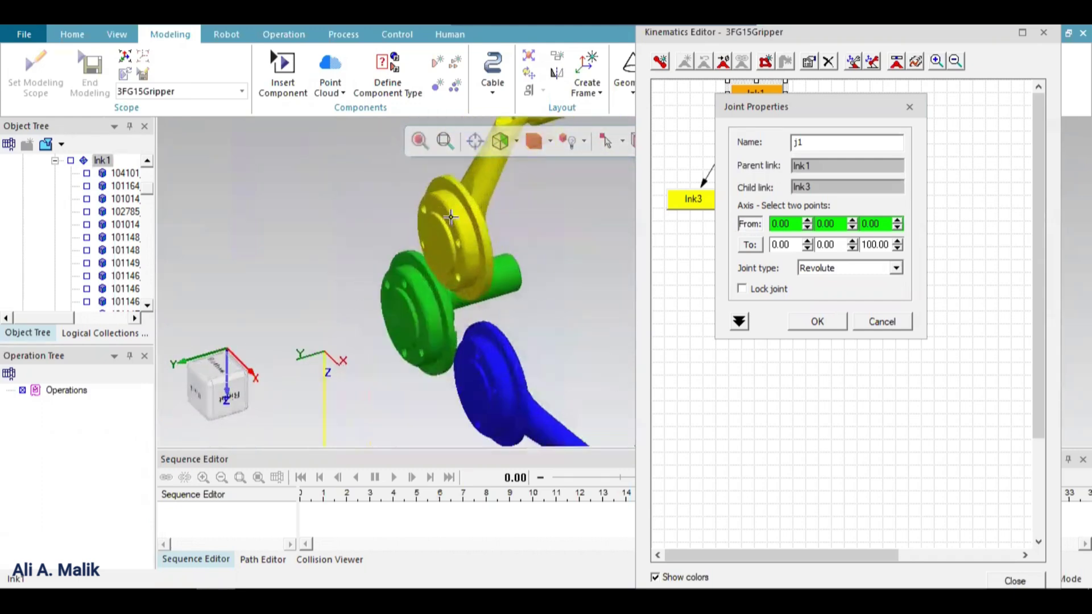
{"action": "left_click", "coordinate": [422, 262]}
{"action": "scroll", "coordinate": [385, 279], "scroll_direction": "down", "scroll_amount": 4}
{"action": "scroll", "coordinate": [382, 285], "scroll_direction": "up", "scroll_amount": 6}
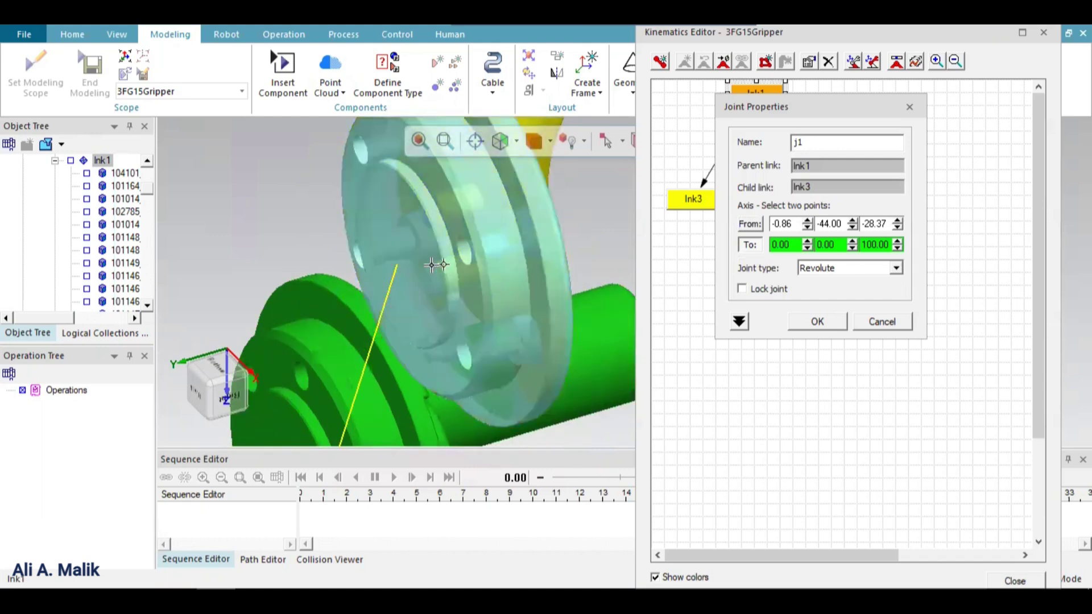
{"action": "scroll", "coordinate": [603, 276], "scroll_direction": "down", "scroll_amount": 4}
{"action": "middle_click_drag", "start_coordinate": [603, 276], "coordinate": [653, 273]}
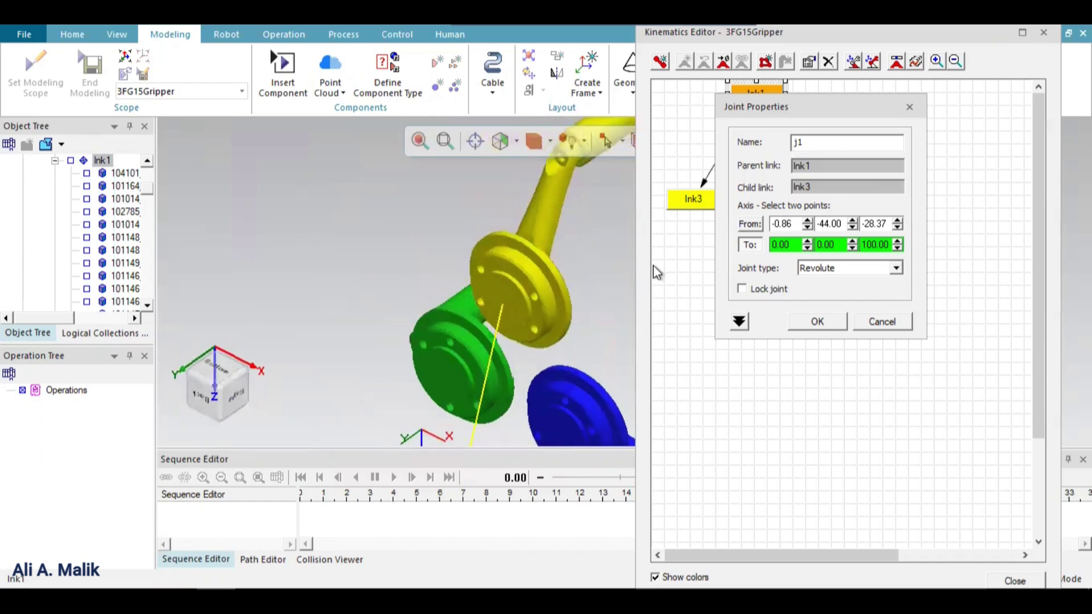
{"action": "left_click", "coordinate": [750, 224]}
{"action": "scroll", "coordinate": [525, 300], "scroll_direction": "up", "scroll_amount": 5}
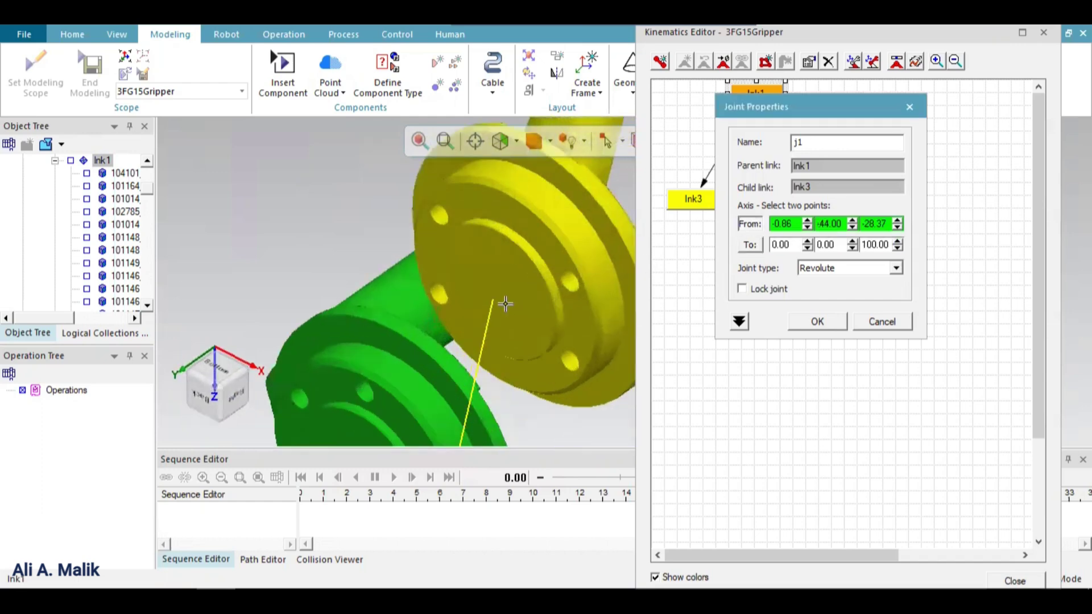
{"action": "scroll", "coordinate": [520, 281], "scroll_direction": "up", "scroll_amount": 2}
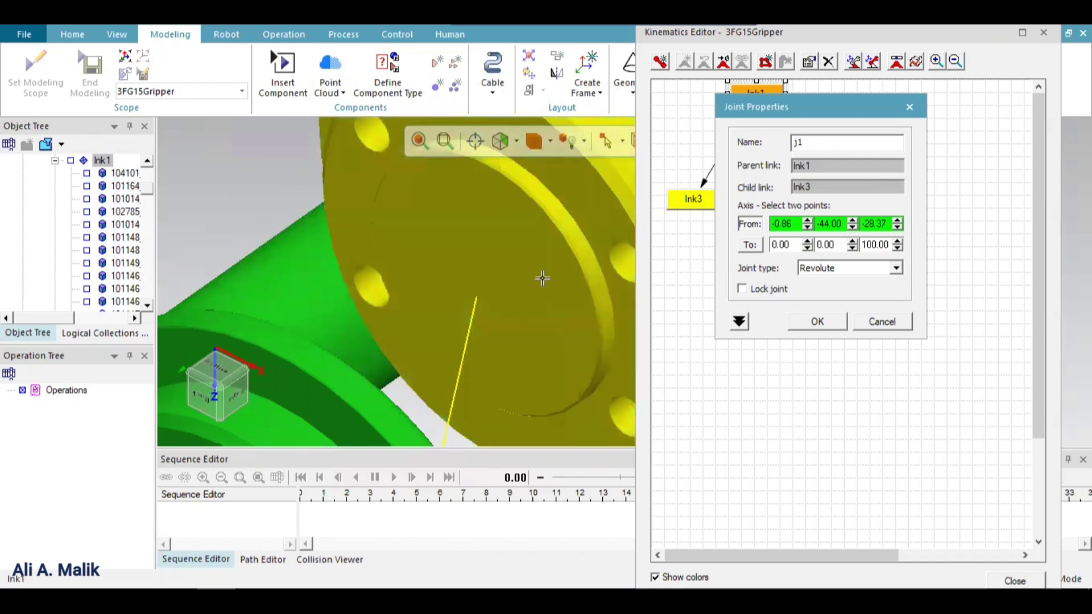
{"action": "scroll", "coordinate": [497, 287], "scroll_direction": "down", "scroll_amount": 6}
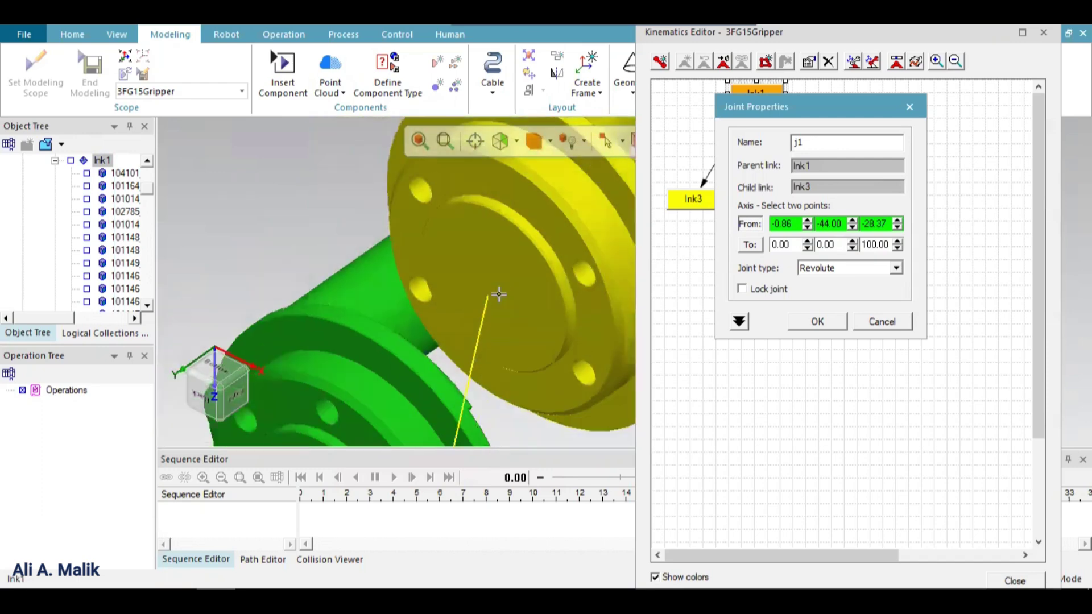
Step: Show lnk1 again and hide only its housing part 104101_3270_CUT-EXTRUDE20
{"action": "left_click", "coordinate": [71, 160]}
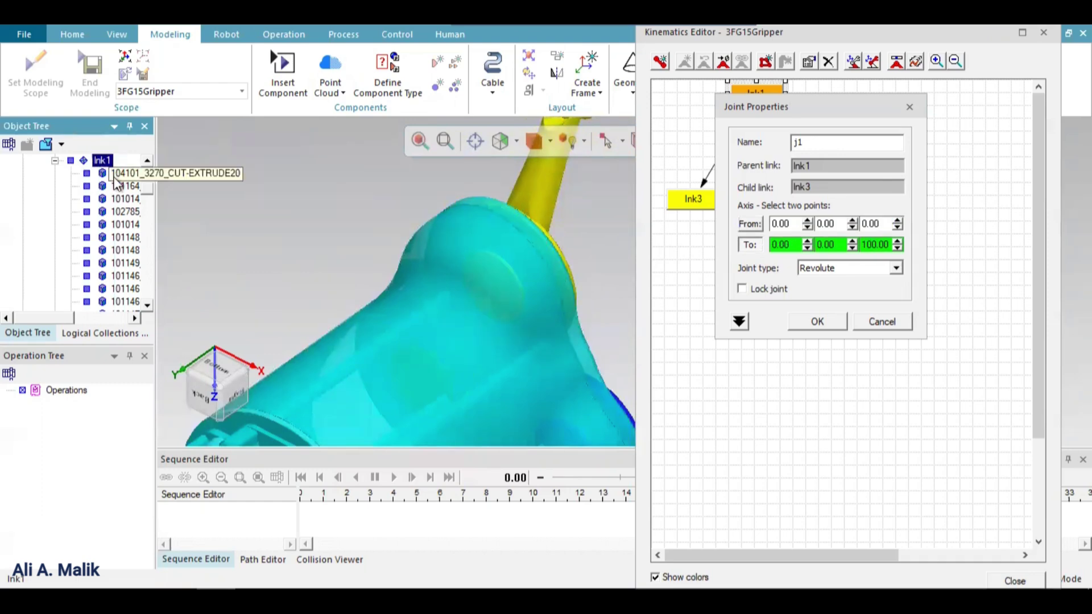
{"action": "left_click", "coordinate": [181, 214]}
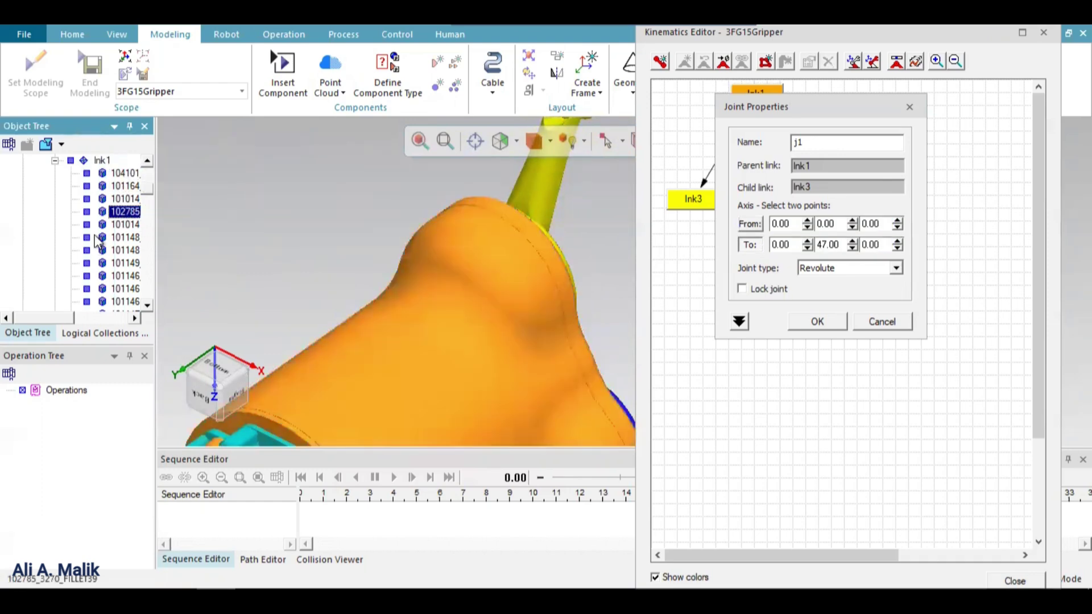
{"action": "left_click", "coordinate": [124, 186]}
{"action": "left_click", "coordinate": [121, 174]}
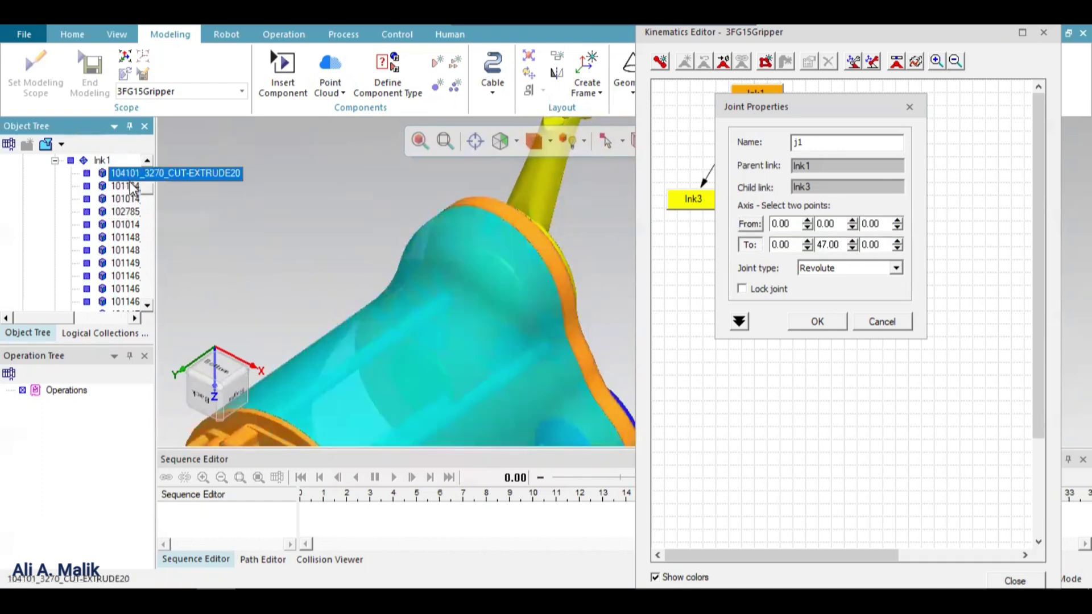
{"action": "left_click", "coordinate": [88, 174]}
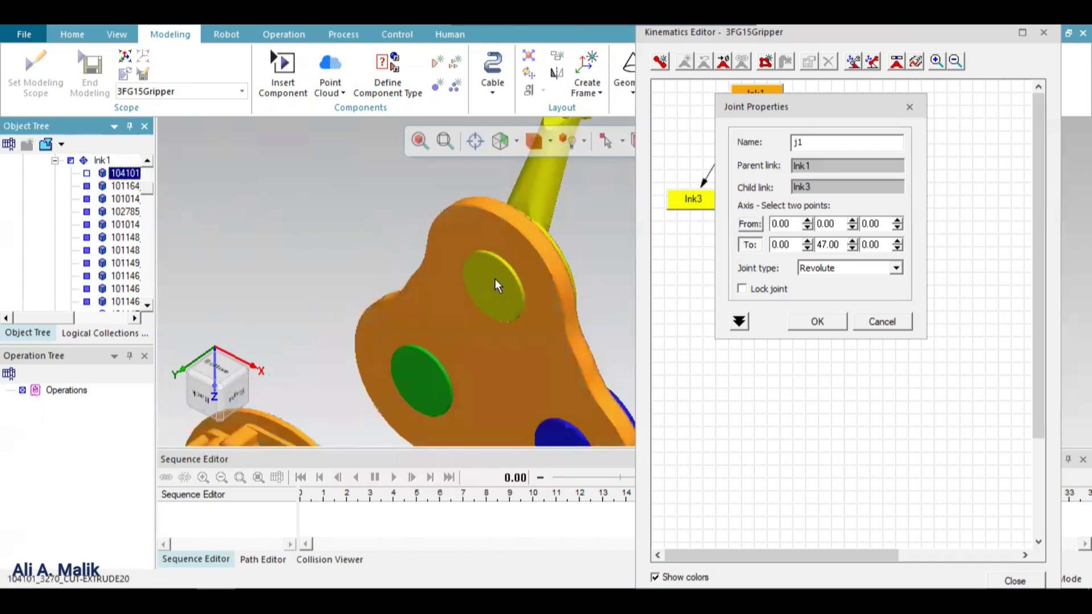
Step: Pick the j1 axis start point near the centre of the yellow disc, at about -0.99, -44.00, -29.74
{"action": "left_click", "coordinate": [749, 224]}
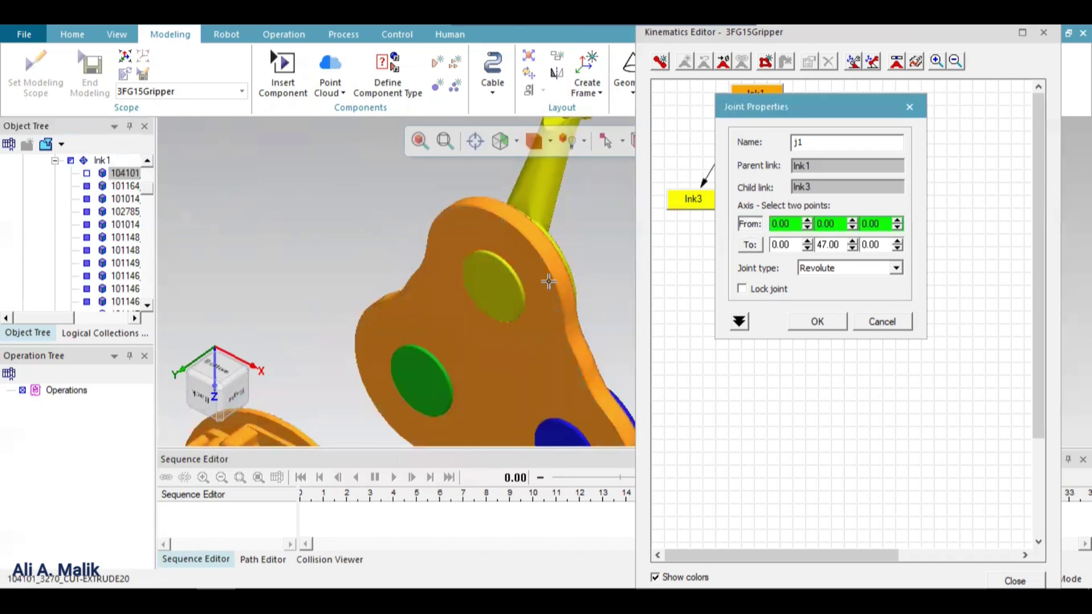
{"action": "left_click", "coordinate": [490, 286]}
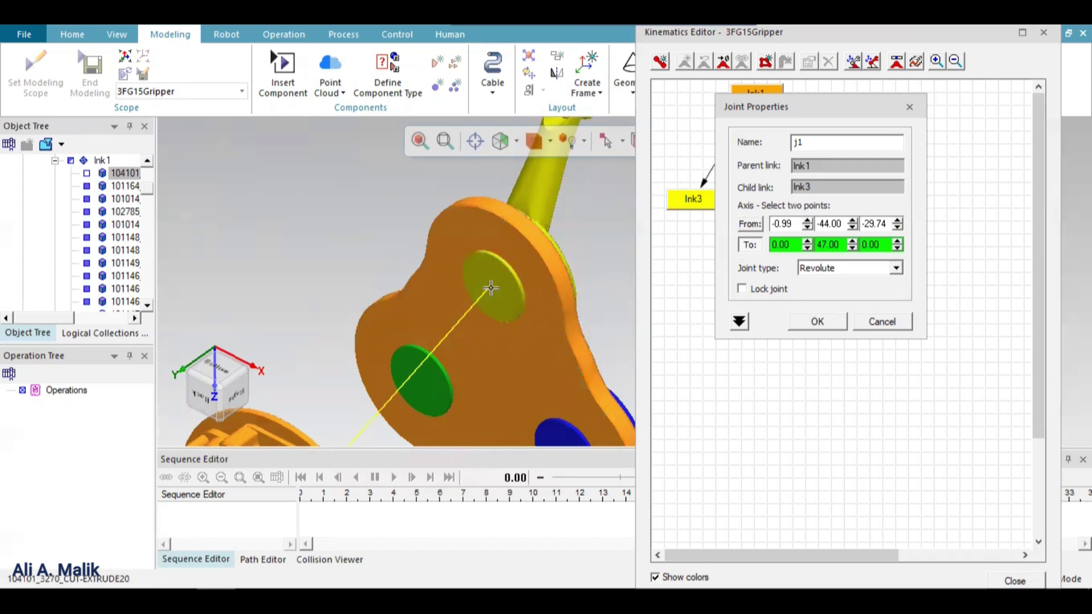
{"action": "scroll", "coordinate": [491, 288], "scroll_direction": "up", "scroll_amount": 4}
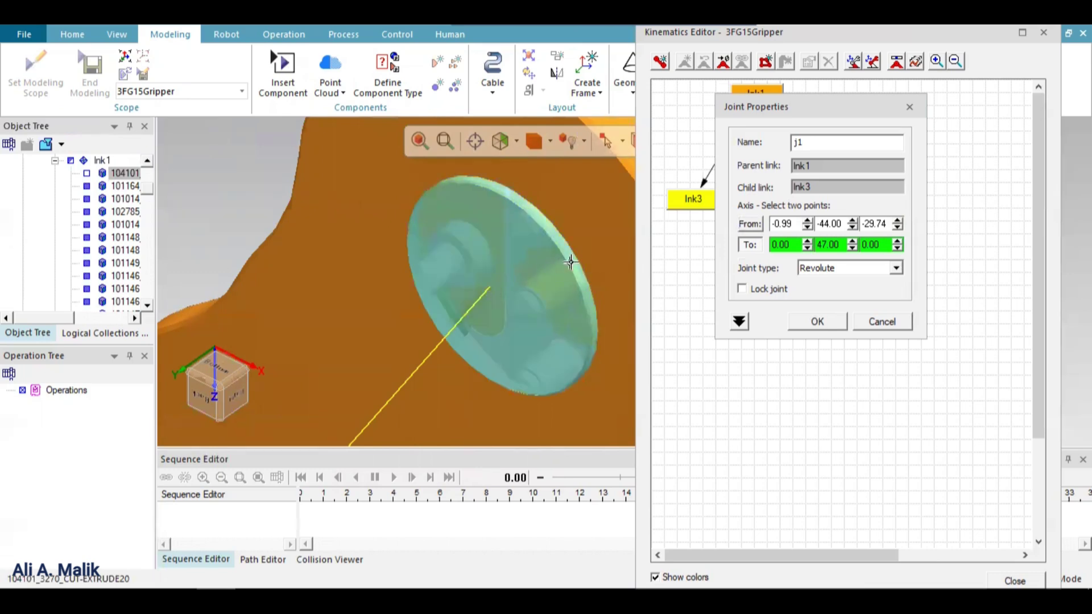
{"action": "scroll", "coordinate": [477, 265], "scroll_direction": "down", "scroll_amount": 3}
{"action": "scroll", "coordinate": [476, 266], "scroll_direction": "down", "scroll_amount": 2}
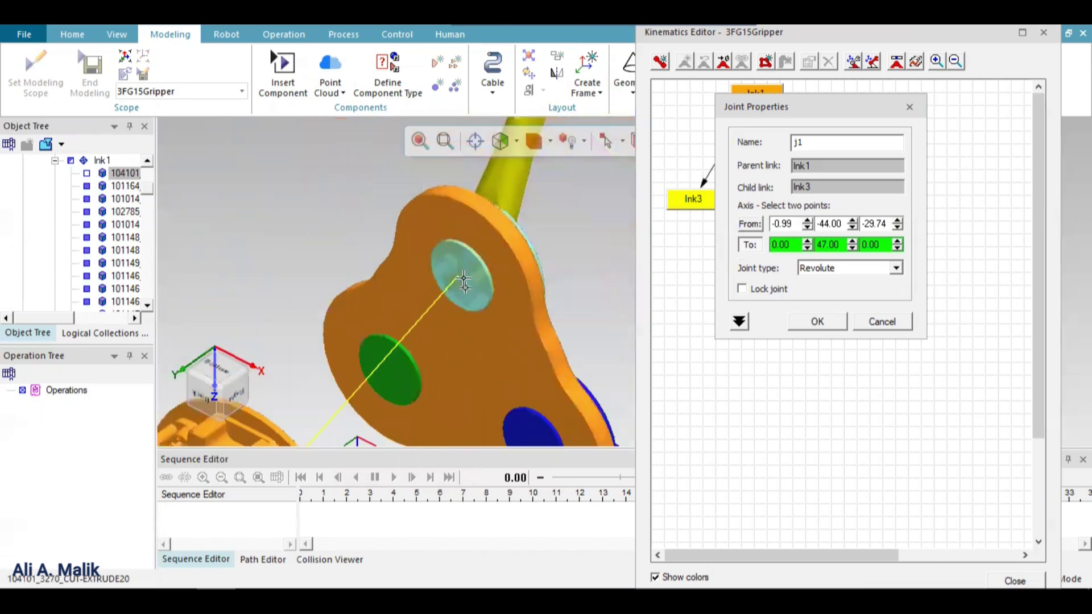
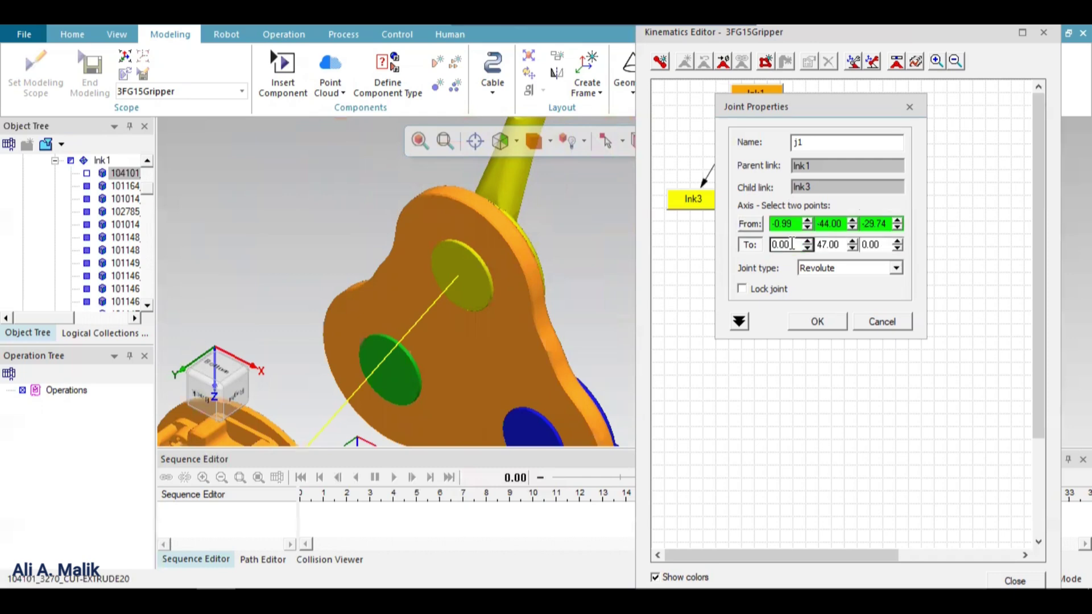
Step: Set the j1 axis end point to -0.99, 44.00, -29.74 and accept the revolute joint
{"action": "type", "text": "-"}
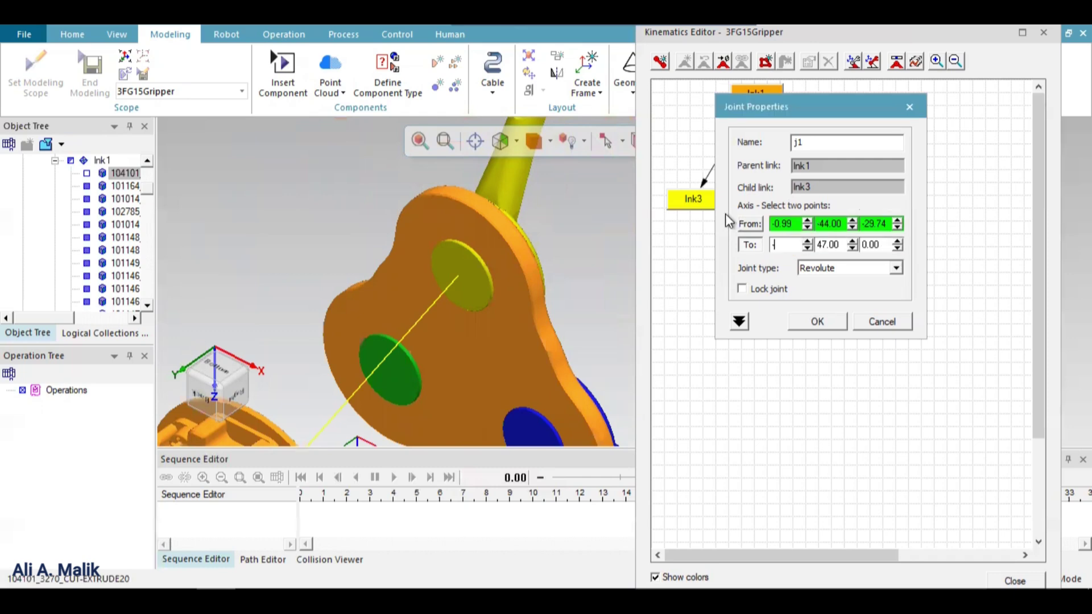
{"action": "type", "text": "0.99"}
{"action": "double_click", "coordinate": [832, 245]}
{"action": "key", "text": "BackSpace"}
{"action": "type", "text": "44.00"}
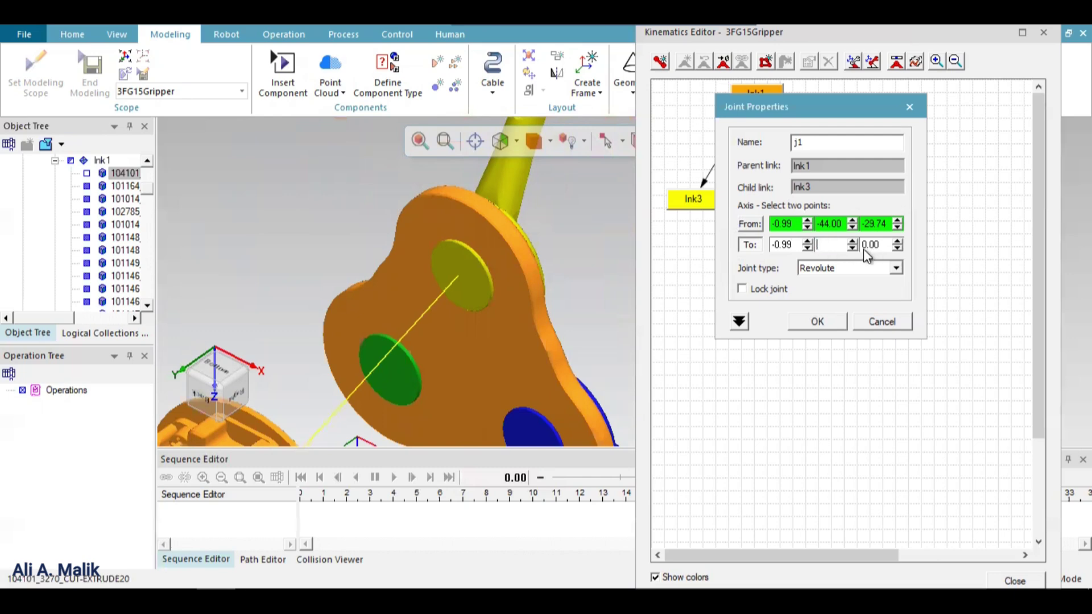
{"action": "double_click", "coordinate": [882, 245]}
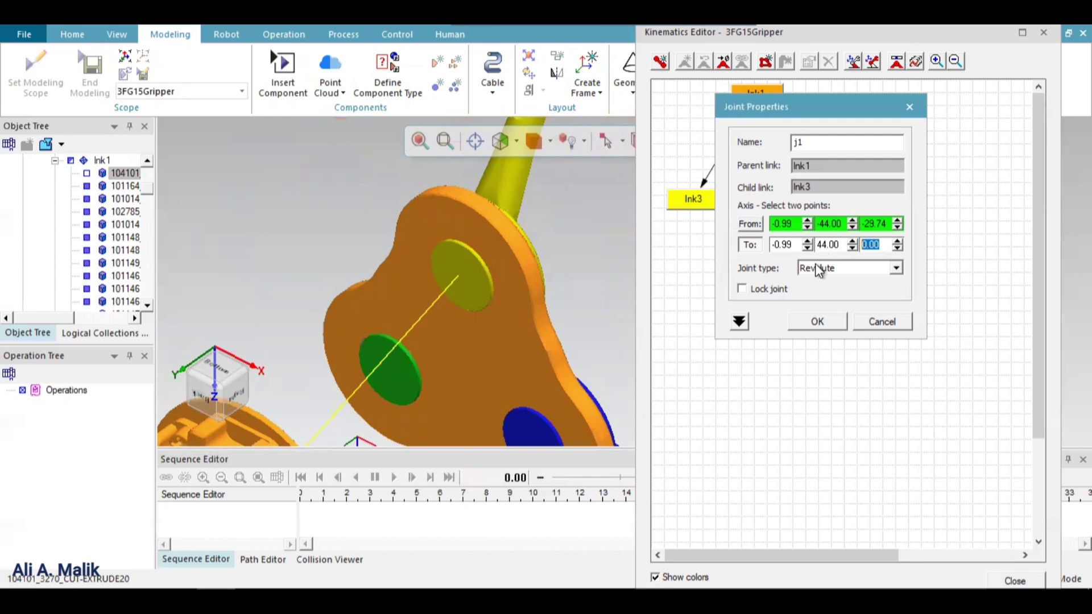
{"action": "key", "text": "BackSpace"}
{"action": "left_click", "coordinate": [822, 245]}
{"action": "scroll", "coordinate": [515, 273], "scroll_direction": "down", "scroll_amount": 3}
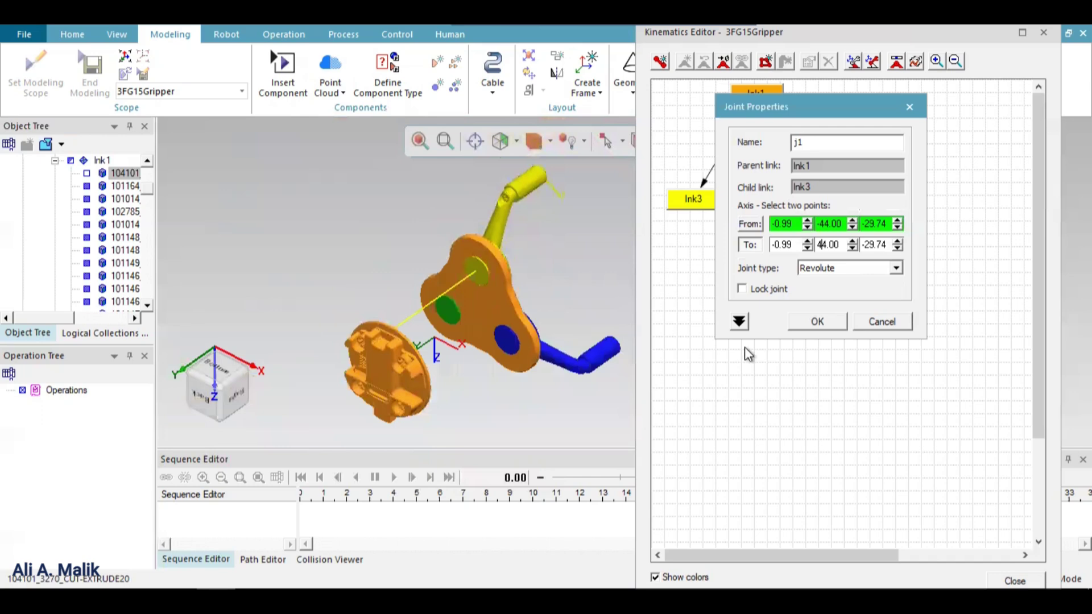
{"action": "left_click", "coordinate": [834, 320]}
Step: Give joint j1 constant limits with a high limit of 160 and a low limit of -20
{"action": "double_click", "coordinate": [733, 157]}
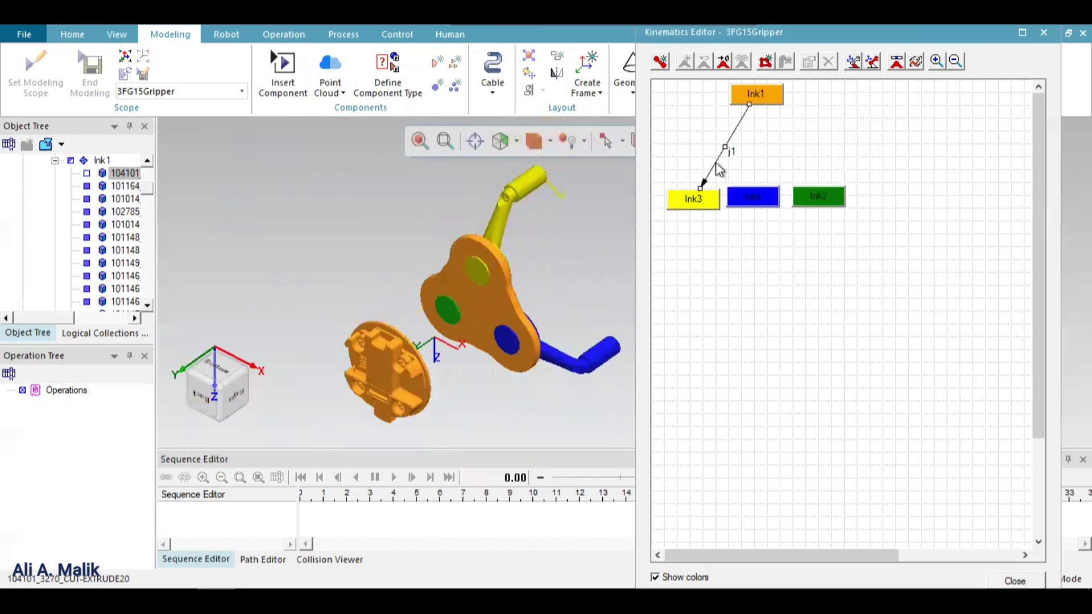
{"action": "left_click", "coordinate": [748, 319]}
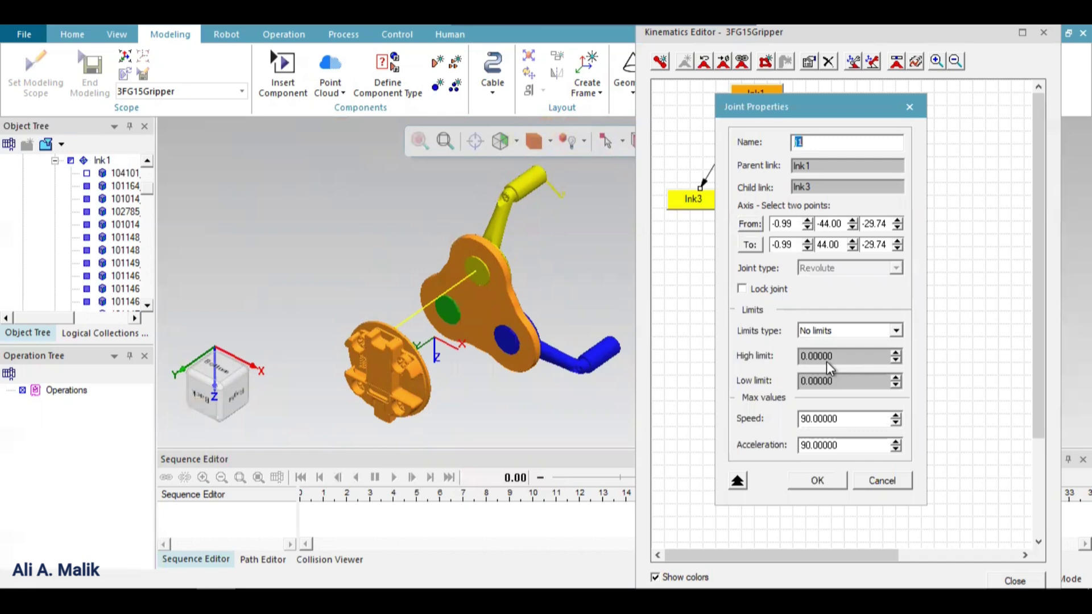
{"action": "left_click", "coordinate": [836, 329]}
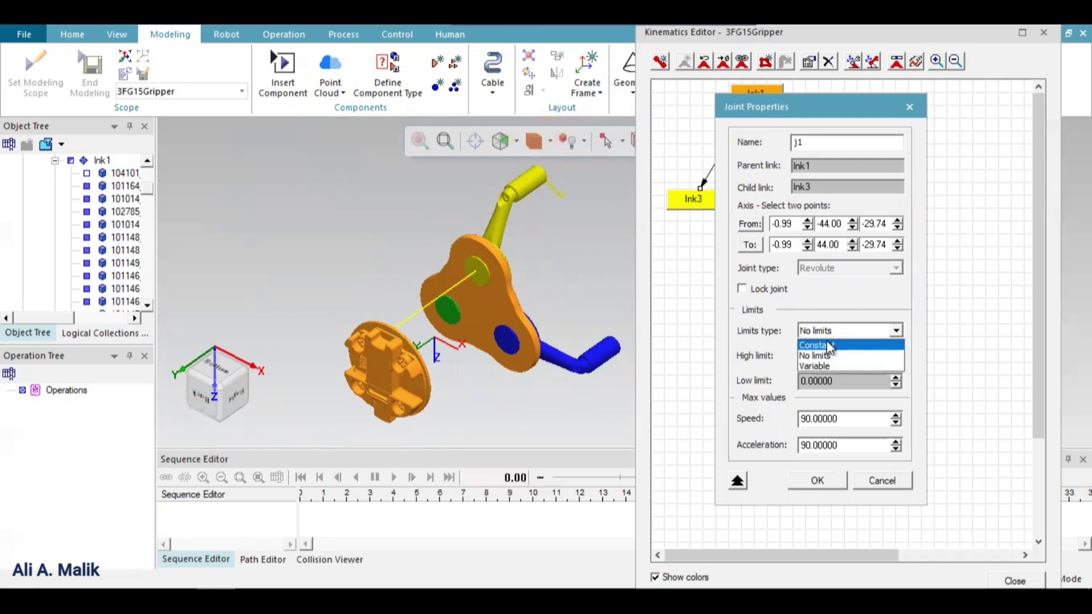
{"action": "left_click", "coordinate": [828, 346]}
{"action": "double_click", "coordinate": [834, 357]}
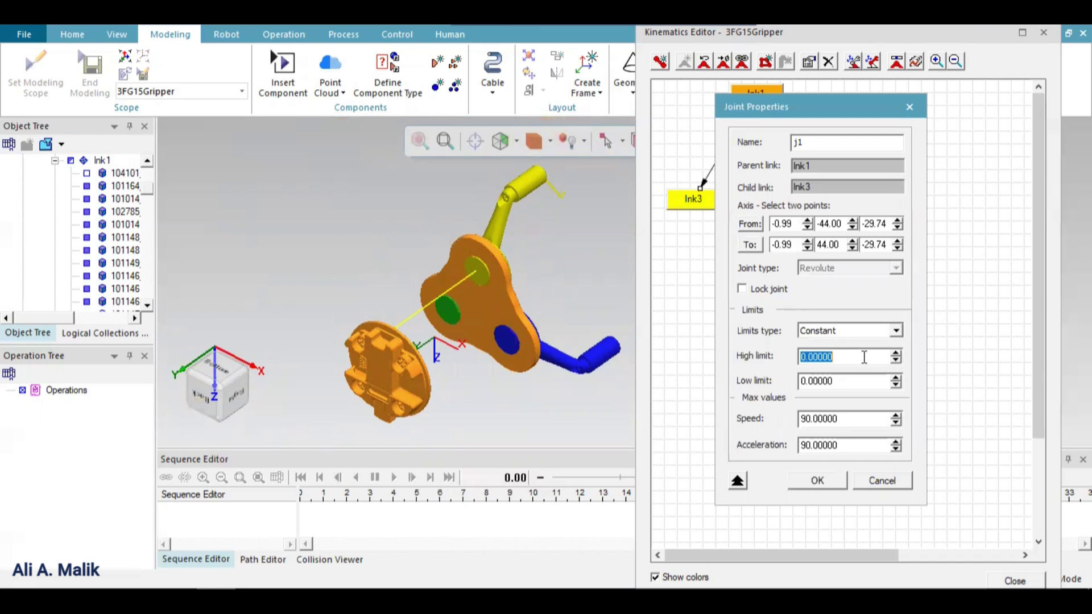
{"action": "type", "text": "1"}
{"action": "type", "text": "-20"}
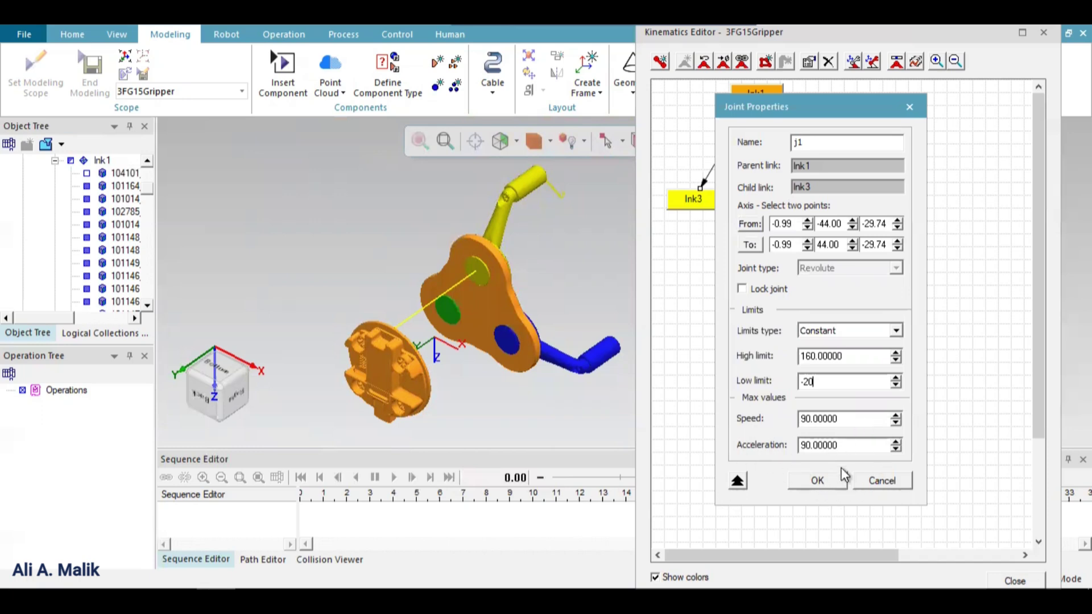
{"action": "left_click", "coordinate": [828, 481]}
Step: Create joint j2 from lnk1 to lnk4 and pick its axis start point on the blue disc, at about 25.81, -44.00, 15.36
{"action": "left_click_drag", "start_coordinate": [746, 110], "coordinate": [758, 199]}
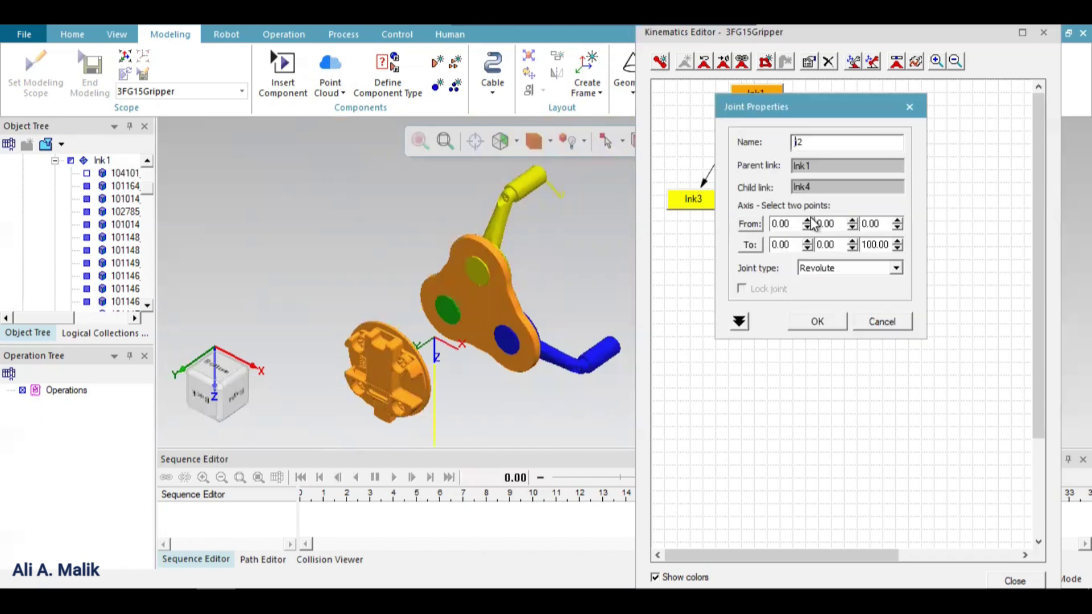
{"action": "left_click", "coordinate": [751, 225]}
{"action": "scroll", "coordinate": [547, 342], "scroll_direction": "up", "scroll_amount": 3}
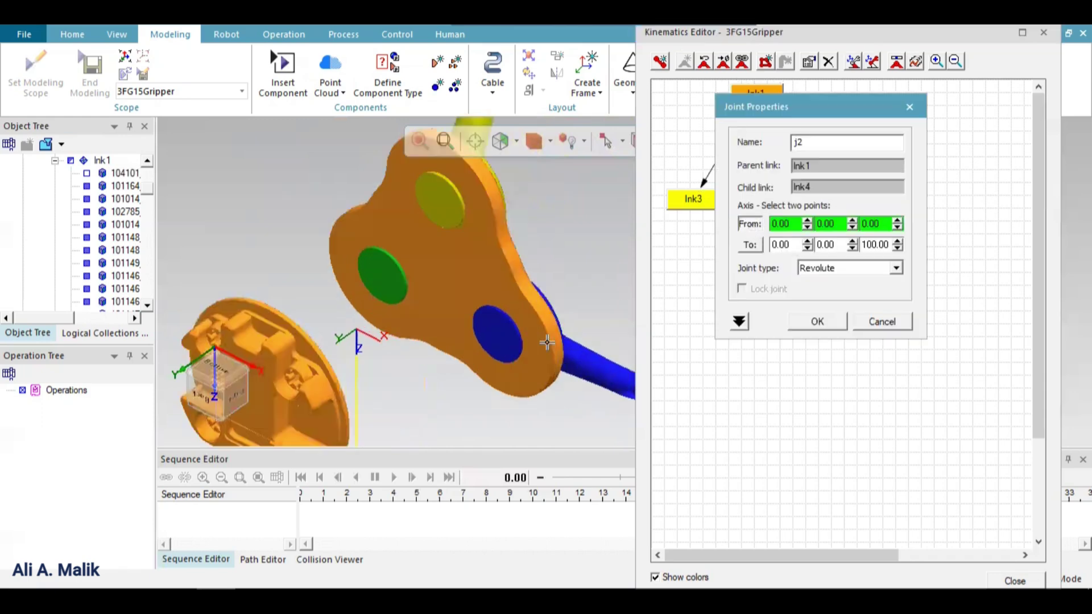
{"action": "scroll", "coordinate": [547, 343], "scroll_direction": "up", "scroll_amount": 3}
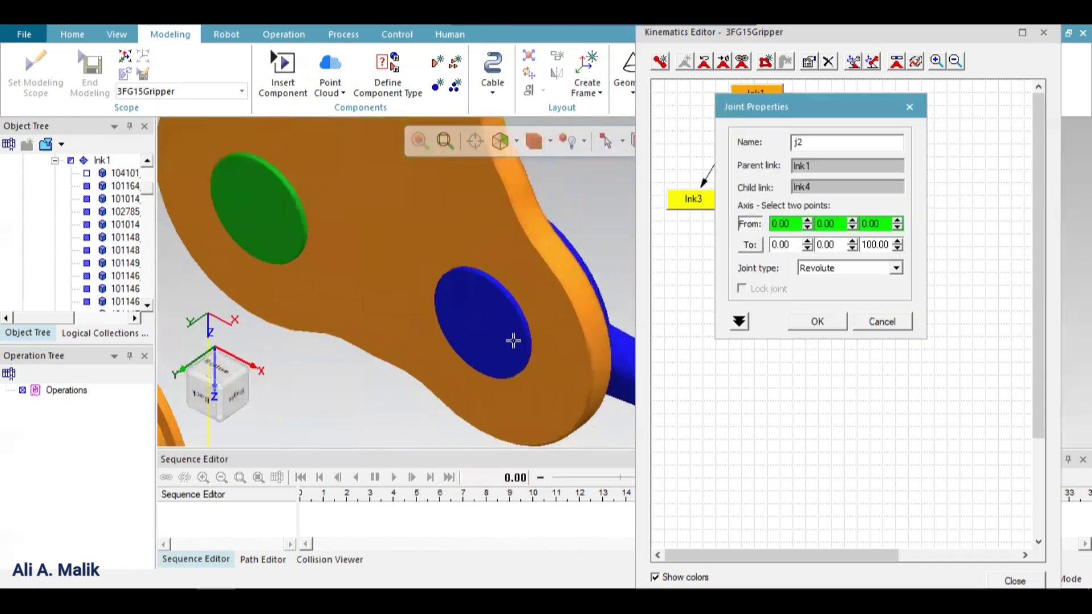
{"action": "left_click", "coordinate": [481, 326]}
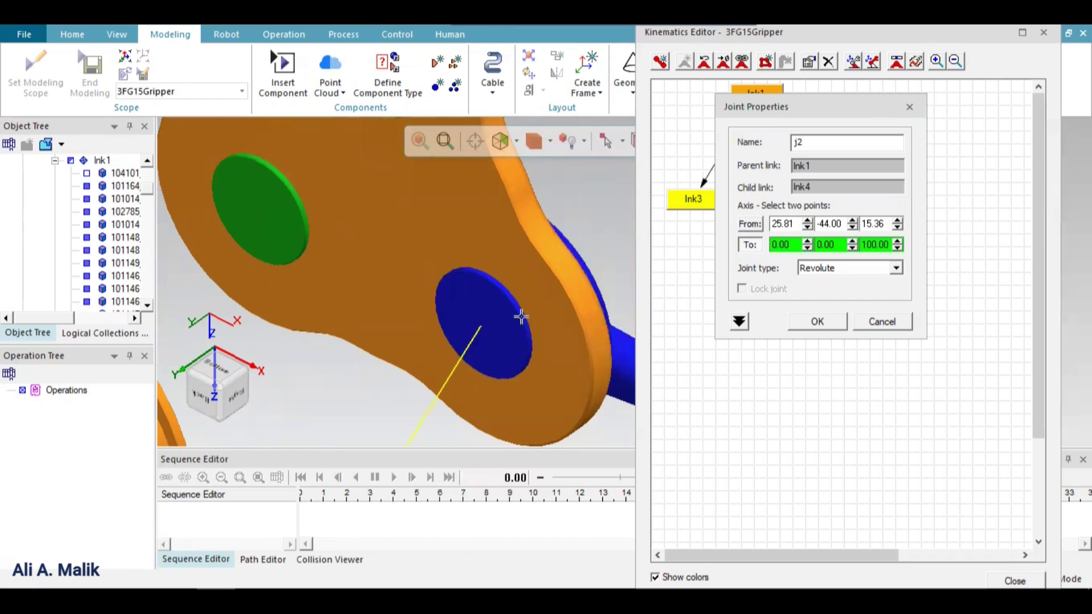
Step: Set the end point of joint j2's axis to 25.81, 44.00, 15.36
{"action": "left_click", "coordinate": [783, 246]}
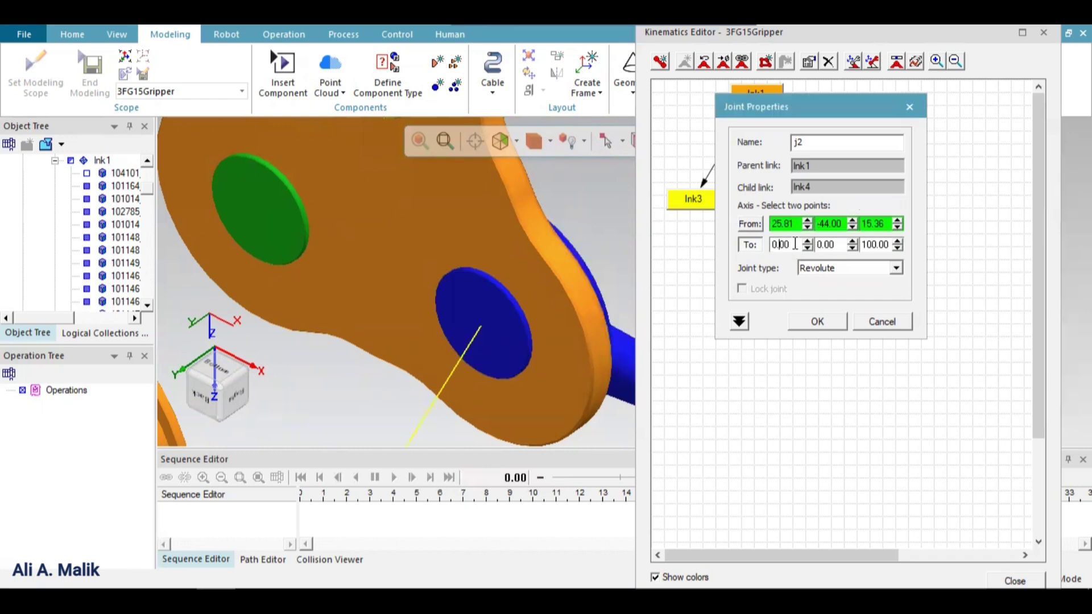
{"action": "type", "text": "25.81"}
{"action": "key", "text": "Tab"}
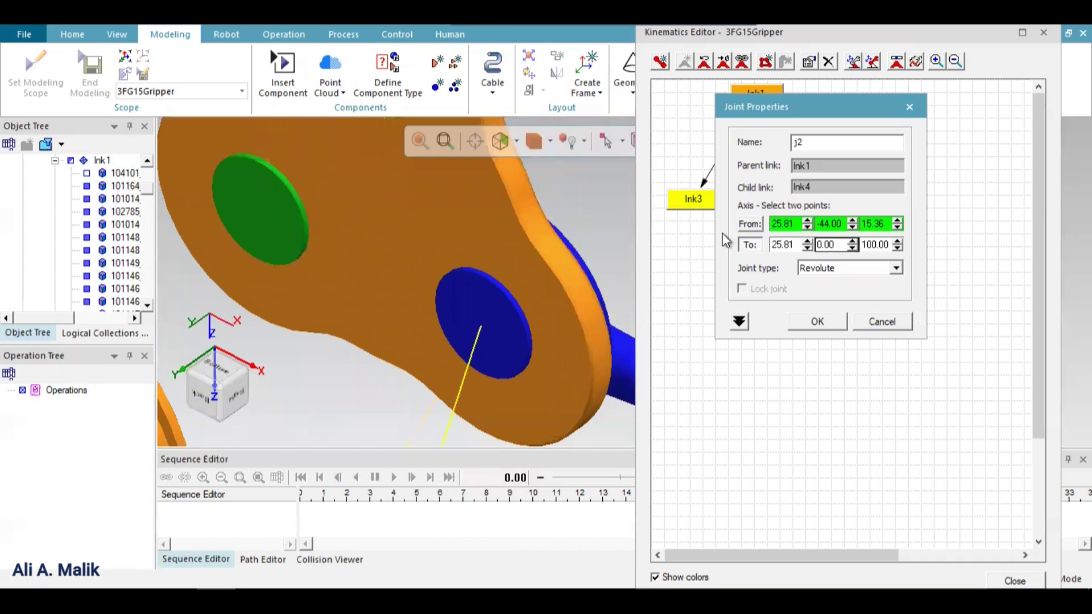
{"action": "type", "text": "44"}
{"action": "key", "text": "Tab"}
{"action": "type", "text": "15"}
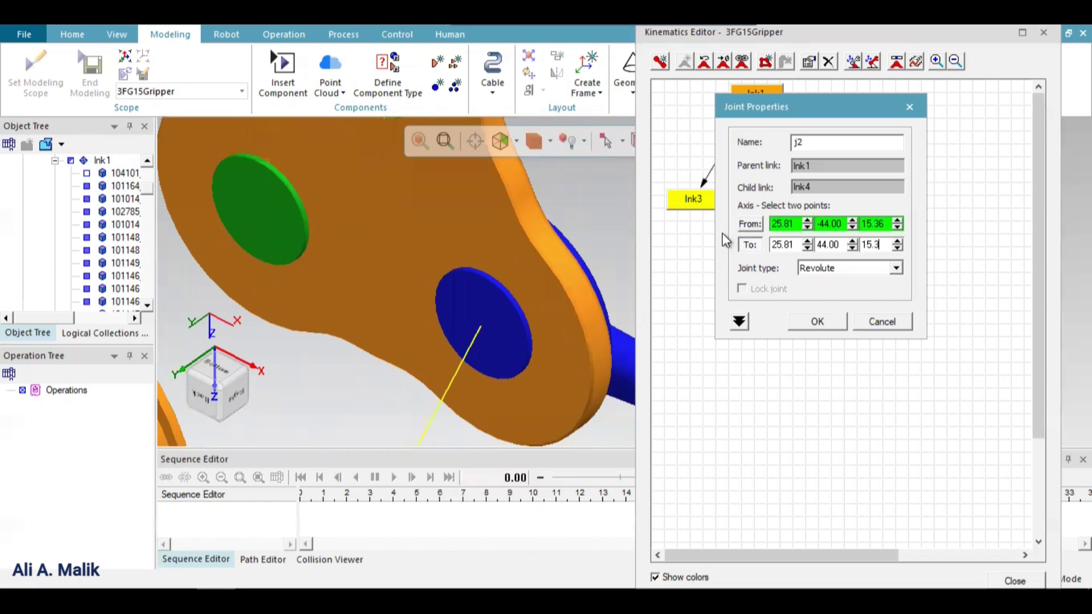
{"action": "left_click", "coordinate": [830, 245]}
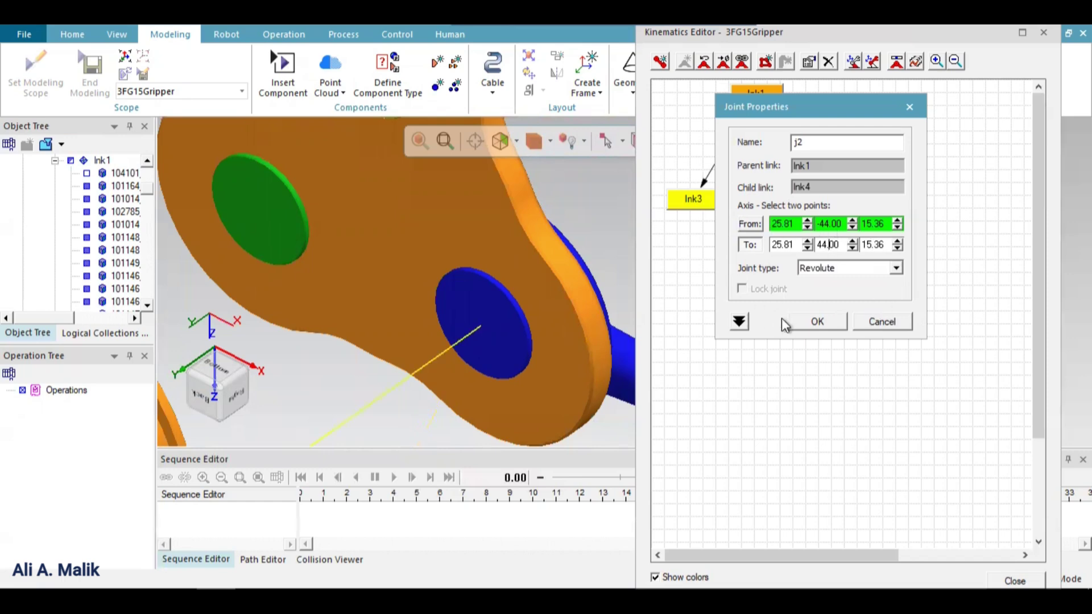
Step: Give joint j2 constant limits with a high limit of 160 and a low limit of -20, and accept the joint
{"action": "left_click", "coordinate": [738, 323]}
{"action": "left_click", "coordinate": [844, 336]}
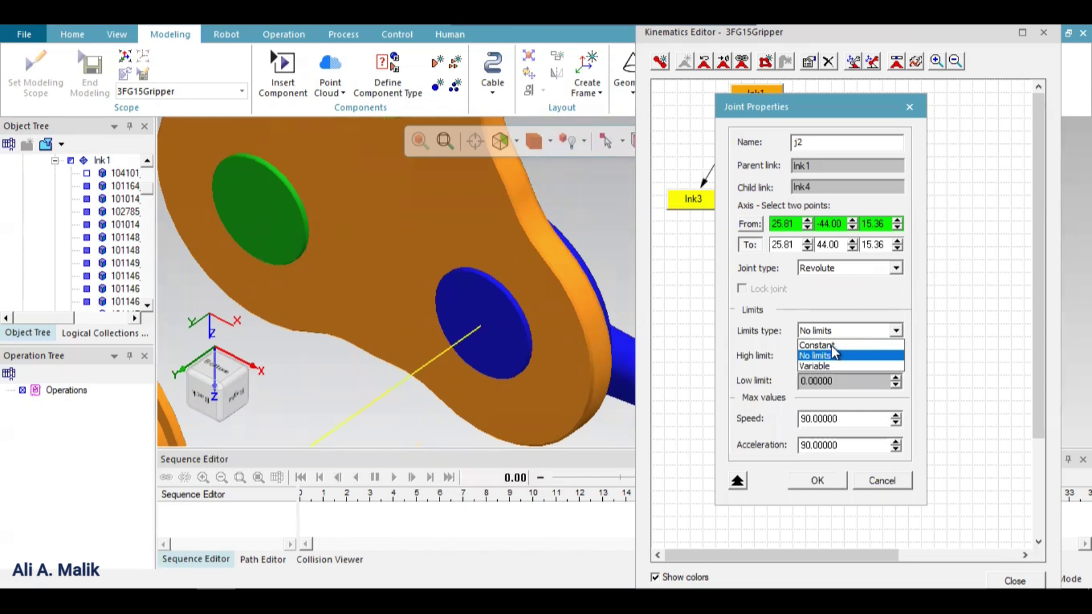
{"action": "left_click", "coordinate": [837, 350]}
{"action": "double_click", "coordinate": [828, 356]}
{"action": "type", "text": "160"}
{"action": "key", "text": "Tab"}
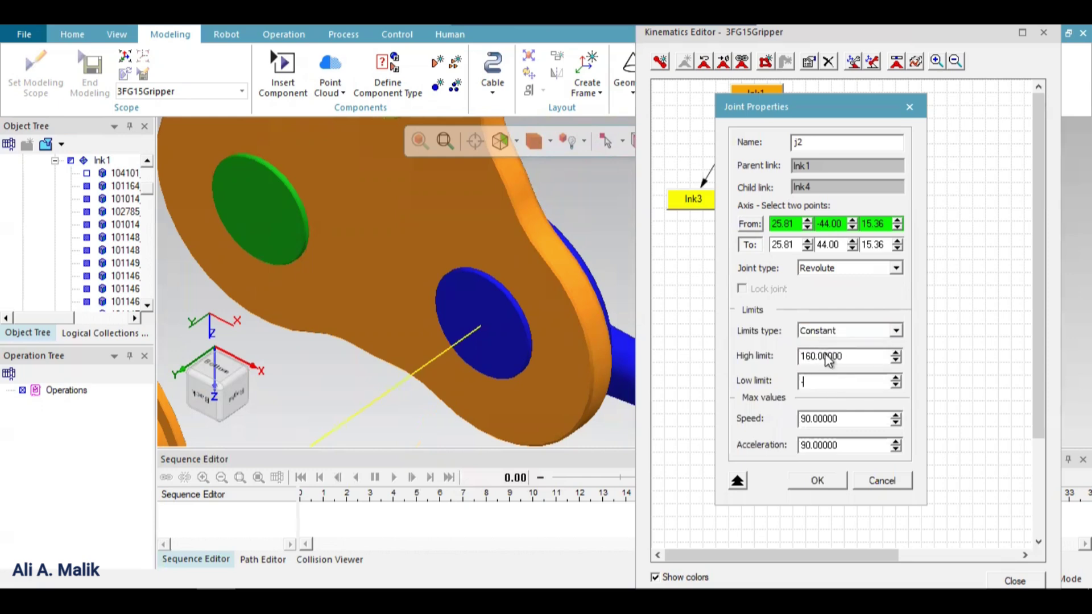
{"action": "left_click", "coordinate": [826, 482]}
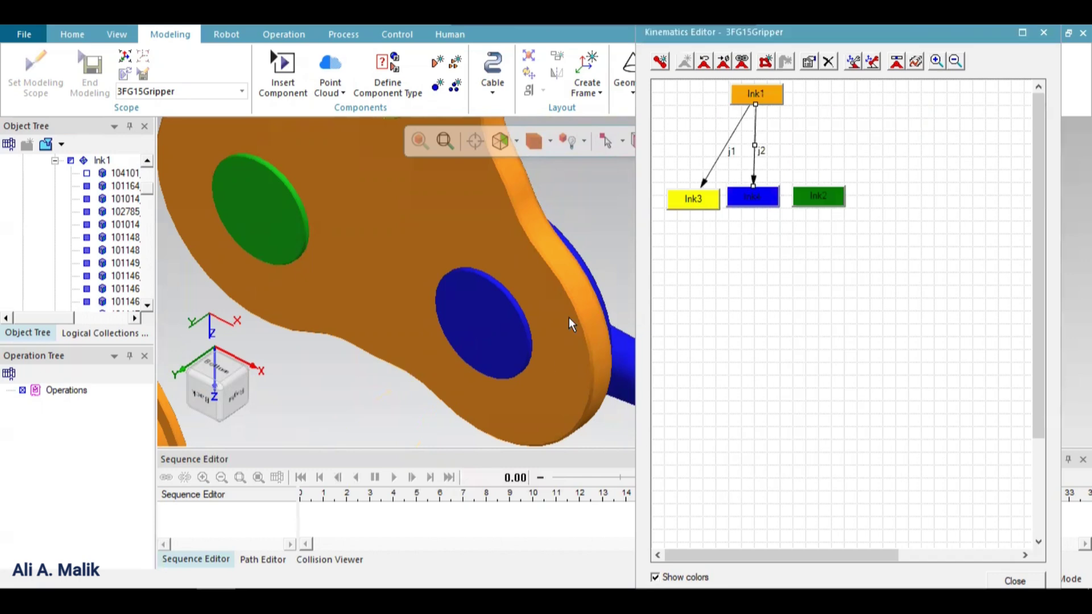
Step: Create joint j3 from lnk1 to lnk2 and pick its axis start point on the green disc, at about -26.16, -44.00, 15.21
{"action": "scroll", "coordinate": [789, 104], "scroll_direction": "down", "scroll_amount": 2}
{"action": "scroll", "coordinate": [812, 273], "scroll_direction": "up", "scroll_amount": 2}
{"action": "left_click_drag", "start_coordinate": [760, 91], "coordinate": [820, 197]}
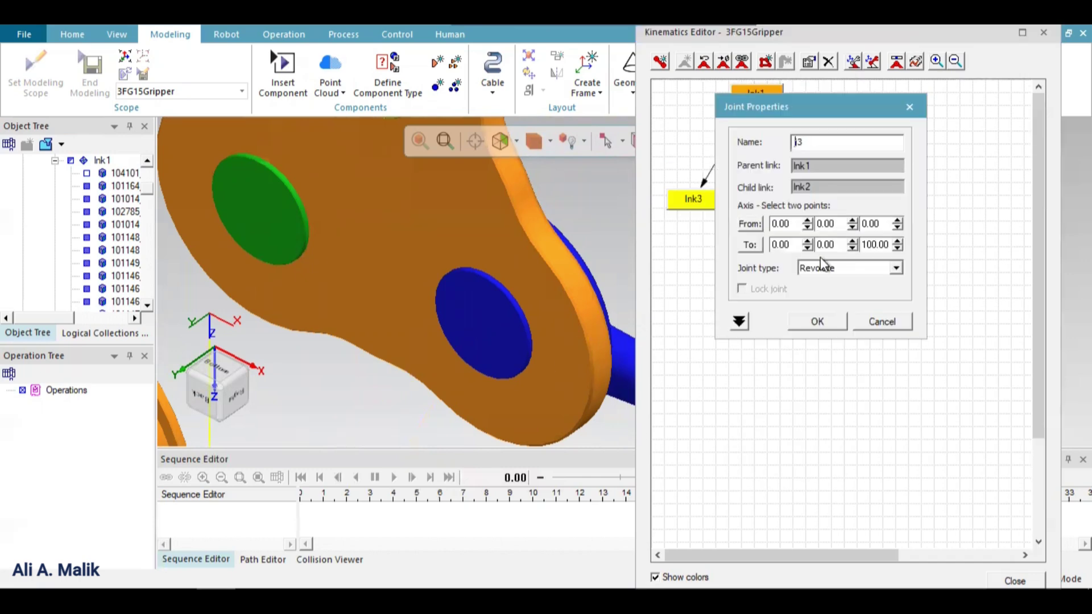
{"action": "left_click", "coordinate": [750, 223]}
{"action": "scroll", "coordinate": [404, 298], "scroll_direction": "down", "scroll_amount": 4}
{"action": "scroll", "coordinate": [372, 344], "scroll_direction": "up", "scroll_amount": 4}
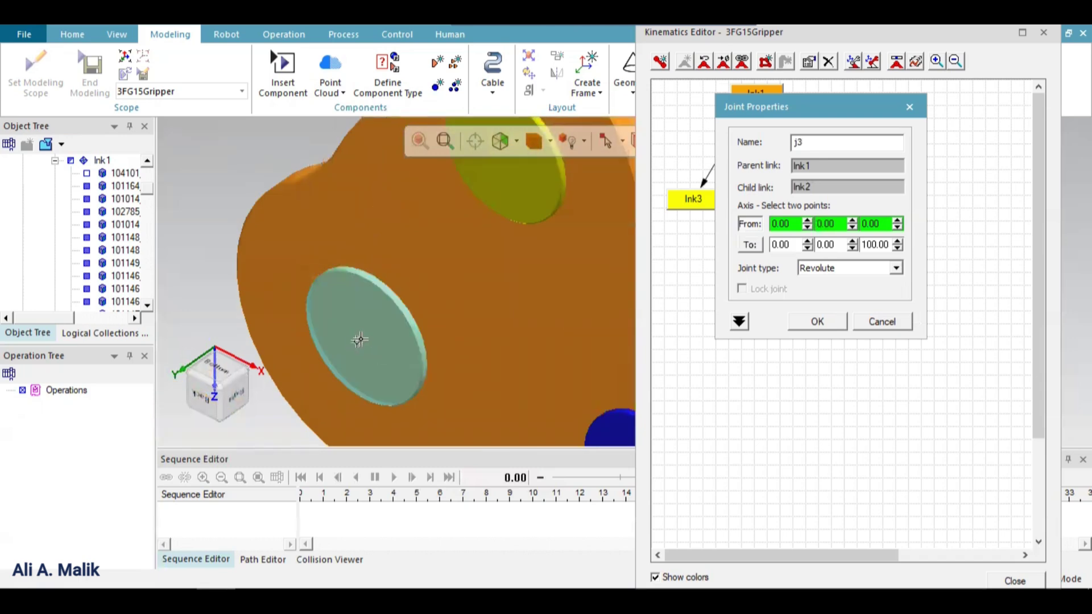
{"action": "left_click", "coordinate": [362, 340]}
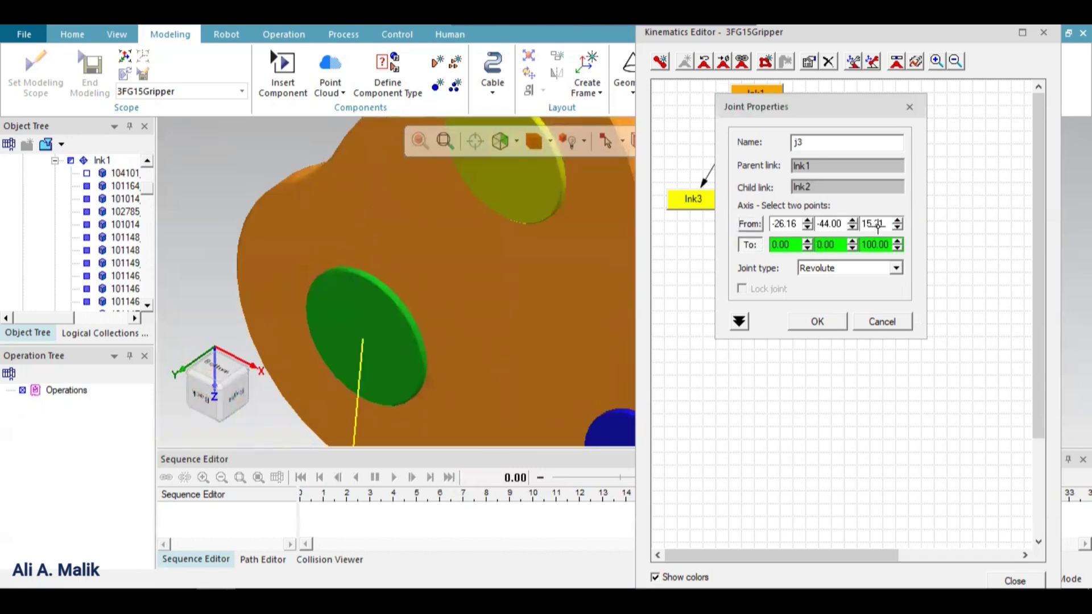
Step: Set the end point of joint j3's axis to -26.16, 44.00, 15.21
{"action": "left_click", "coordinate": [780, 245]}
{"action": "type", "text": "-"}
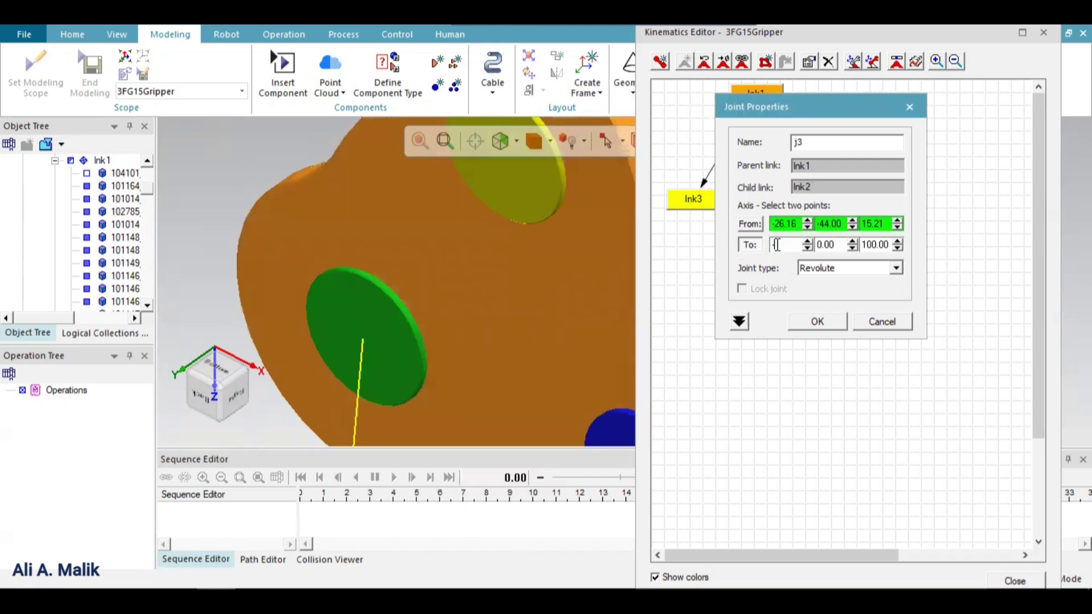
{"action": "type", "text": "26.16"}
{"action": "key", "text": "Tab"}
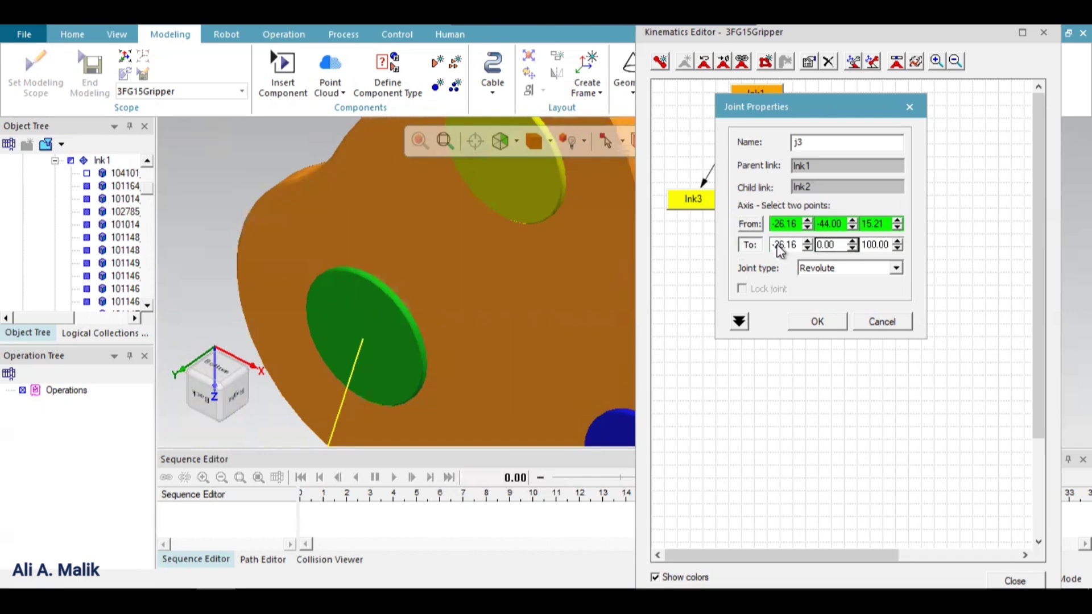
{"action": "type", "text": "44"}
{"action": "key", "text": "Tab"}
{"action": "type", "text": "1"}
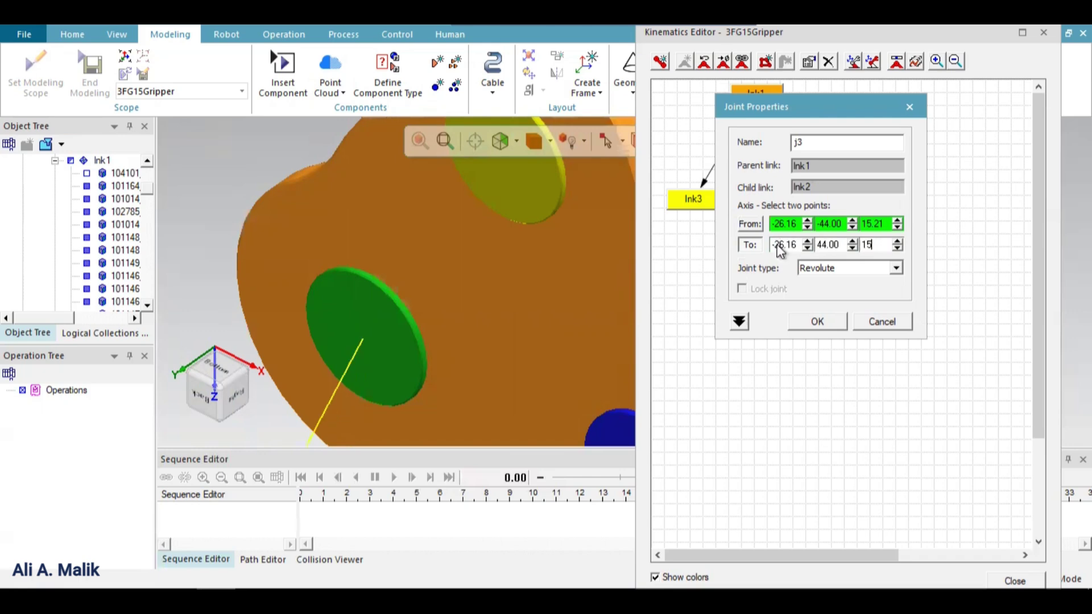
{"action": "type", "text": "5.21"}
{"action": "left_click", "coordinate": [832, 245]}
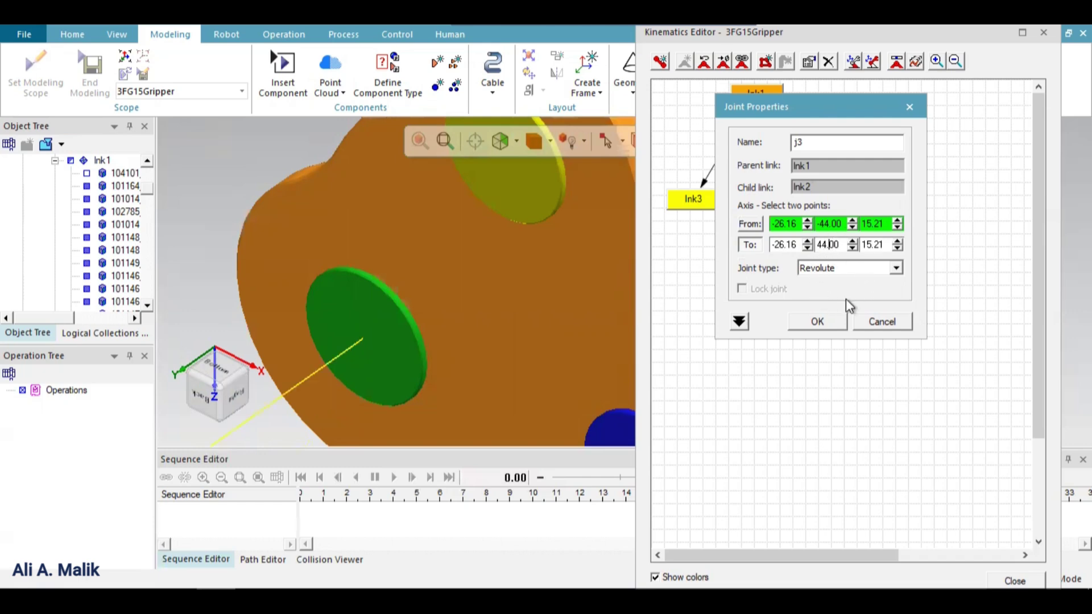
Step: Give joint j3 constant limits with a high limit of 160 and a low limit of -20, and accept the joint
{"action": "left_click", "coordinate": [739, 321]}
{"action": "left_click", "coordinate": [836, 332]}
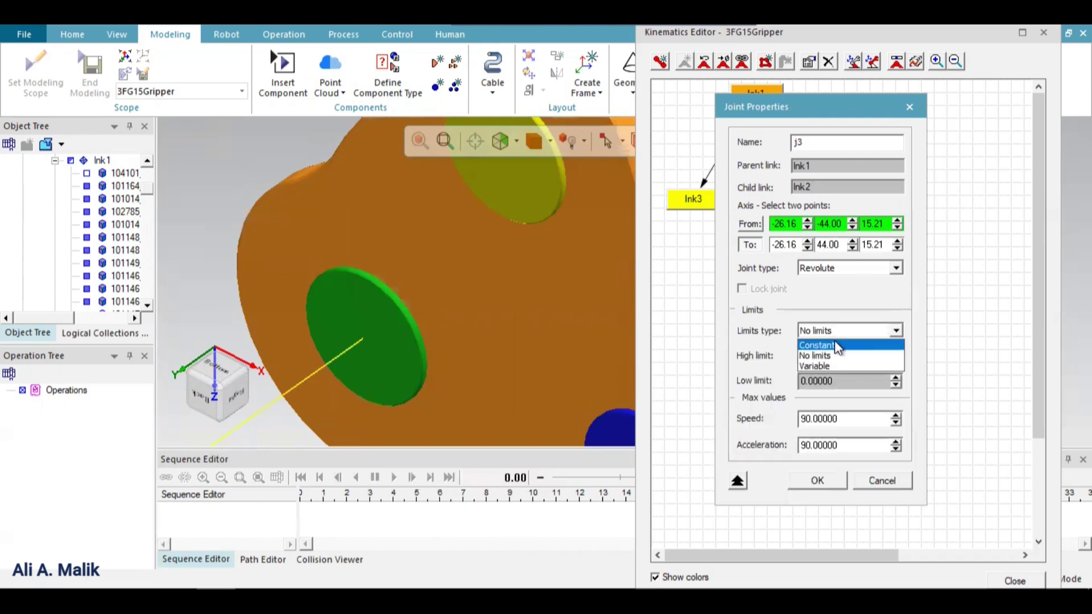
{"action": "left_click", "coordinate": [819, 351]}
{"action": "double_click", "coordinate": [826, 356]}
{"action": "type", "text": "160"}
{"action": "key", "text": "Tab"}
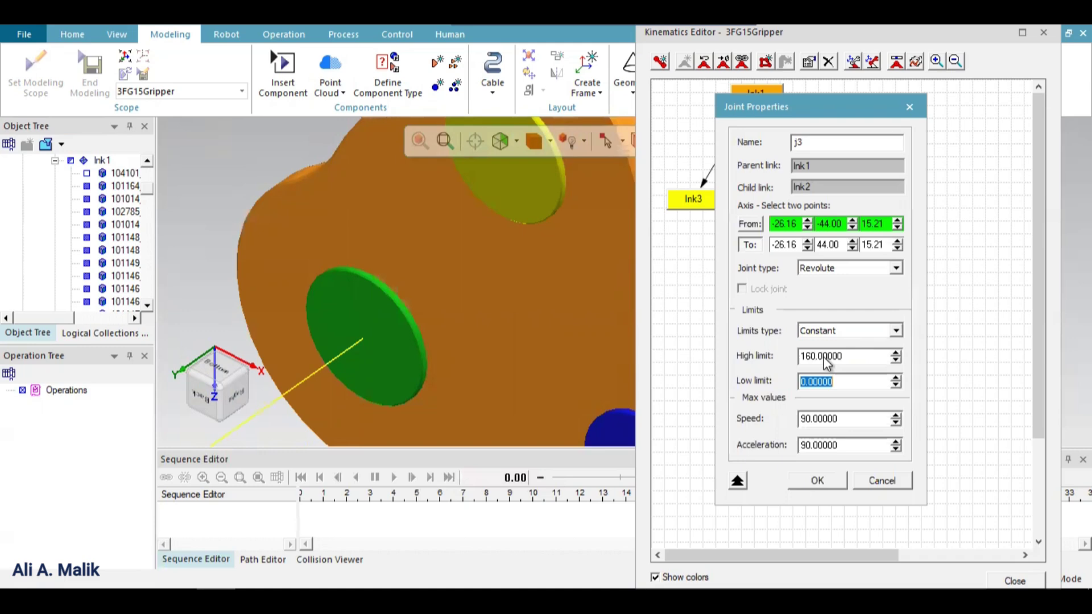
{"action": "type", "text": "-20"}
{"action": "left_click", "coordinate": [818, 480]}
Step: Jog the gripper's finger joints within their limits to test the motion, and reset them to their starting positions
{"action": "scroll", "coordinate": [487, 237], "scroll_direction": "down", "scroll_amount": 5}
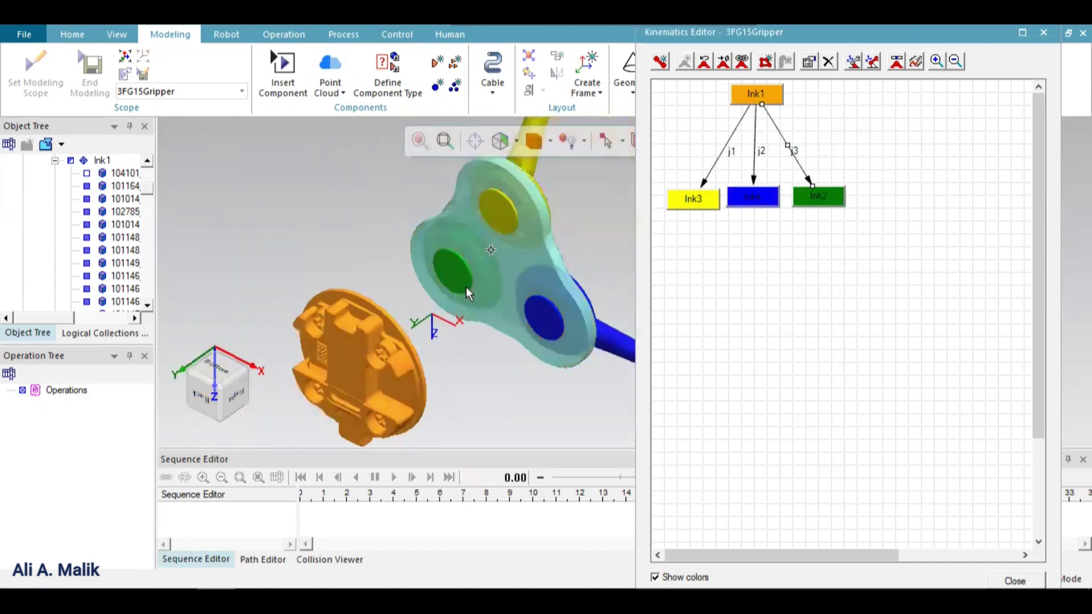
{"action": "scroll", "coordinate": [446, 294], "scroll_direction": "down", "scroll_amount": 5}
{"action": "scroll", "coordinate": [455, 296], "scroll_direction": "up", "scroll_amount": 3}
{"action": "middle_click_drag", "start_coordinate": [524, 269], "coordinate": [505, 334]}
{"action": "left_click", "coordinate": [897, 61]}
{"action": "left_click_drag", "start_coordinate": [759, 371], "coordinate": [914, 427]}
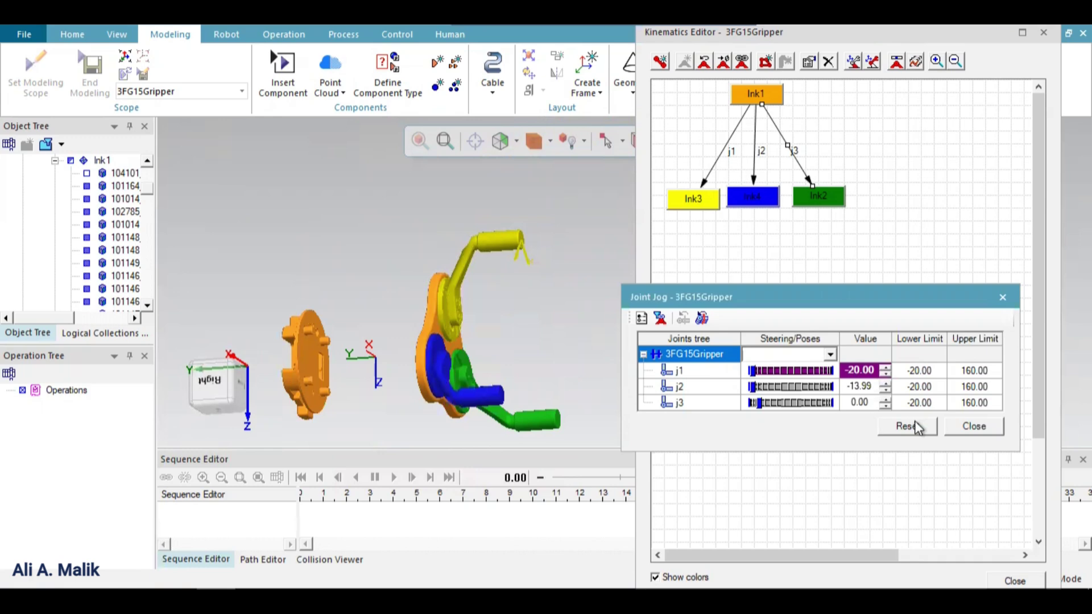
{"action": "left_click", "coordinate": [907, 426]}
{"action": "left_click", "coordinate": [967, 427]}
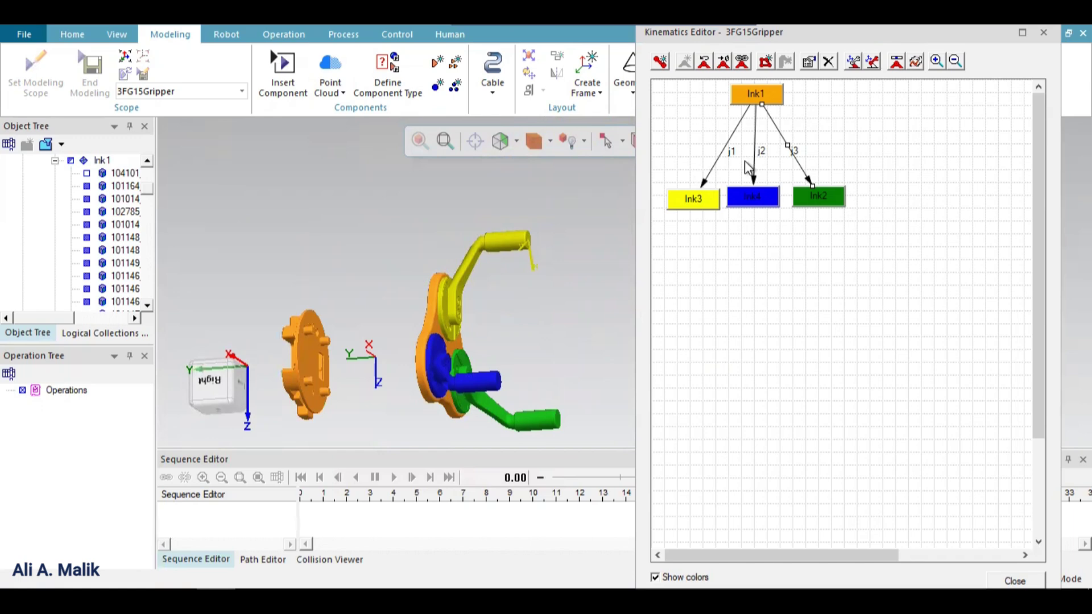
{"action": "left_click", "coordinate": [741, 60]}
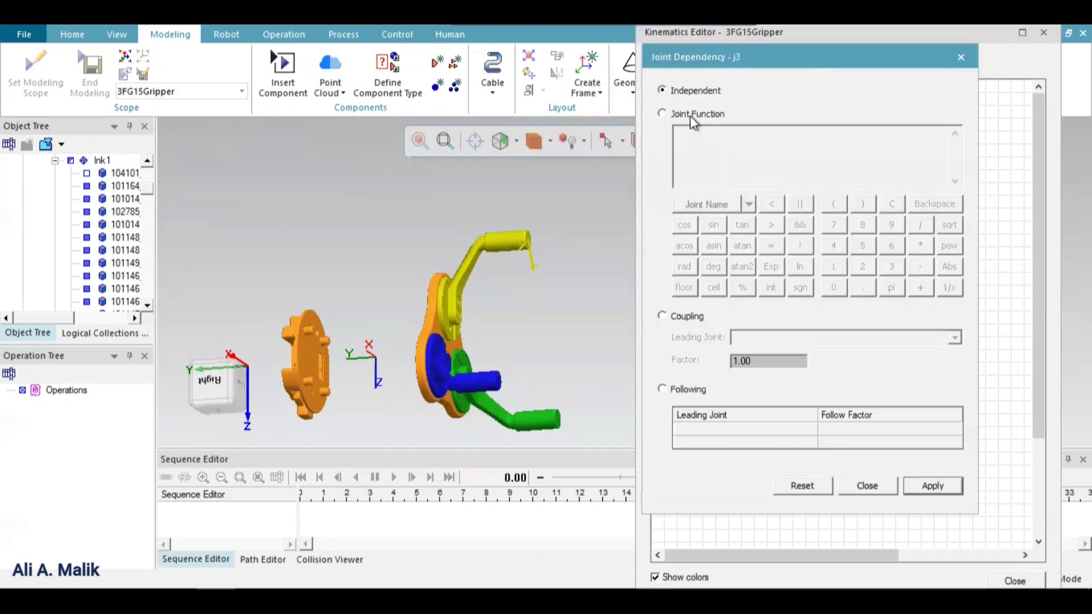
{"action": "left_click", "coordinate": [669, 114]}
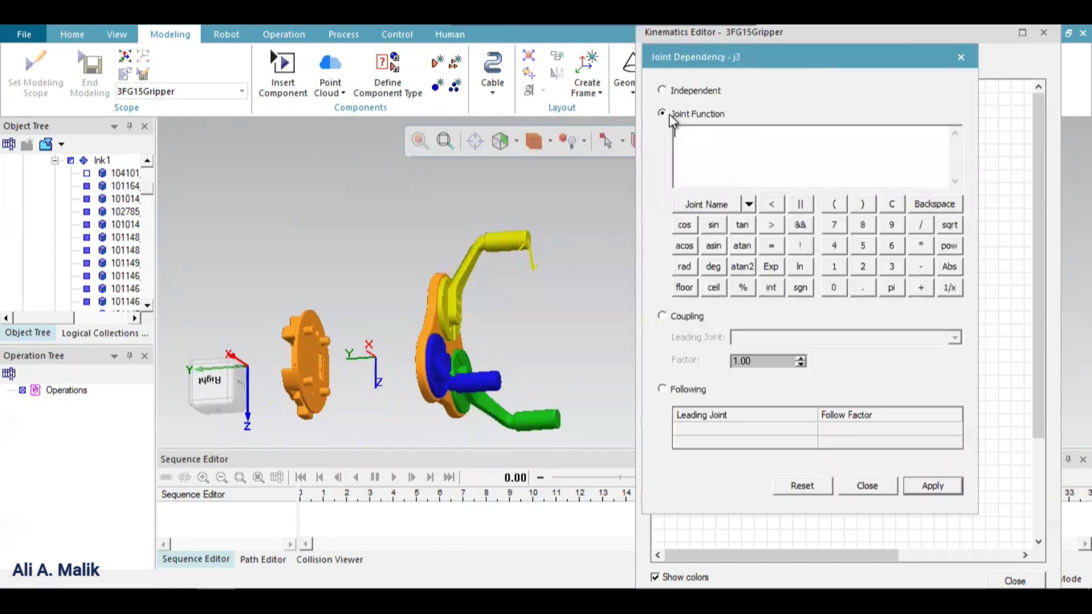
{"action": "left_click", "coordinate": [867, 487]}
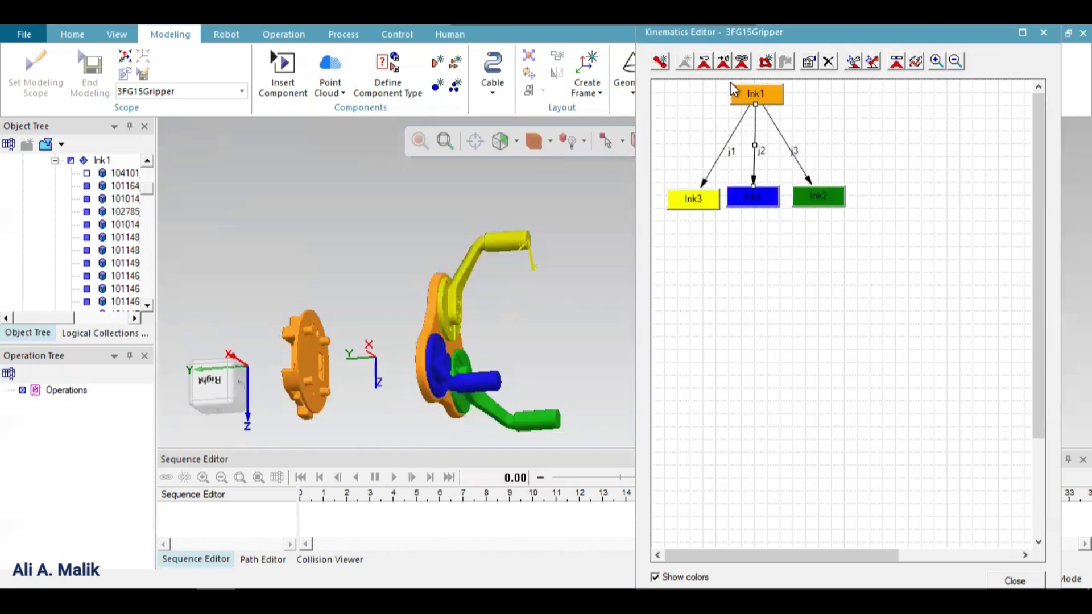
Step: Make joint j2 dependent on joint j1 through a joint function and apply it
{"action": "left_click", "coordinate": [742, 61]}
{"action": "left_click", "coordinate": [661, 114]}
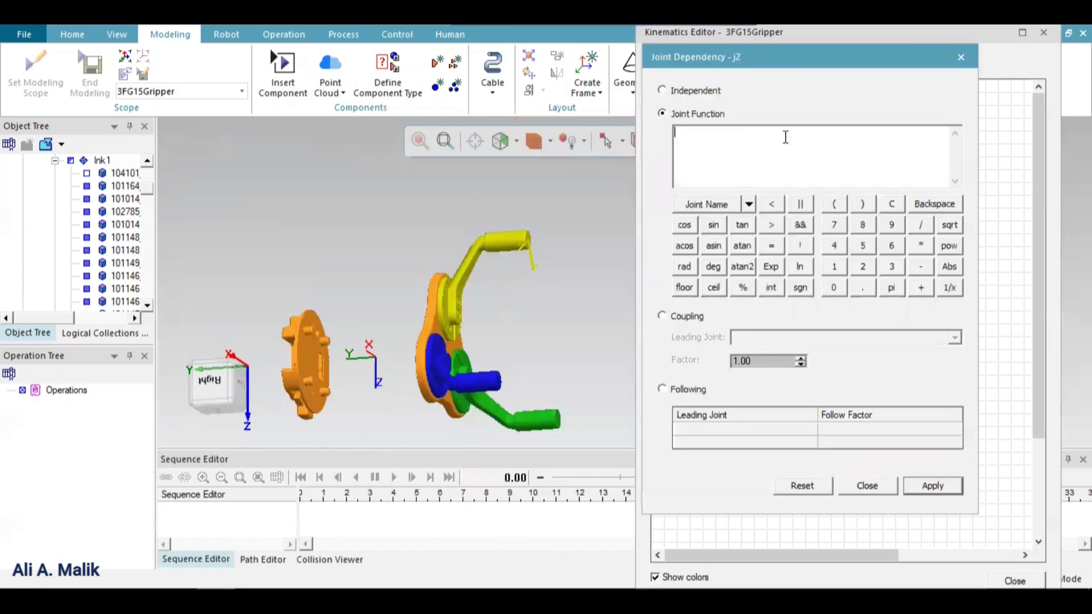
{"action": "left_click", "coordinate": [749, 205]}
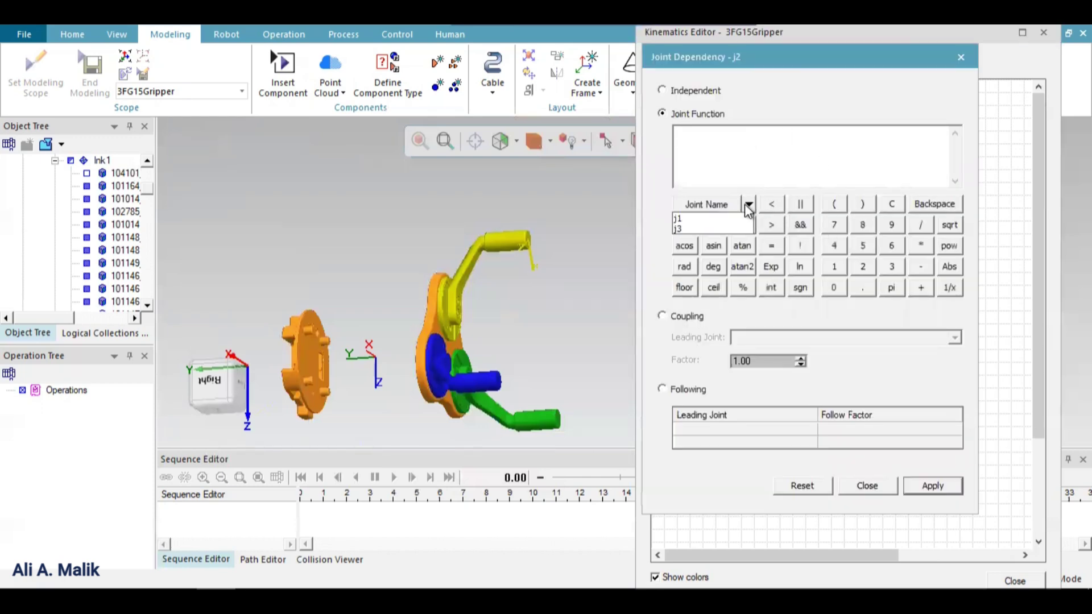
{"action": "left_click", "coordinate": [711, 220]}
{"action": "left_click", "coordinate": [706, 205]}
{"action": "left_click", "coordinate": [932, 485]}
{"action": "left_click", "coordinate": [866, 486]}
Step: Make joint j3 dependent on joint j2 with the joint function (T(j2)) and apply it
{"action": "left_click", "coordinate": [778, 138]}
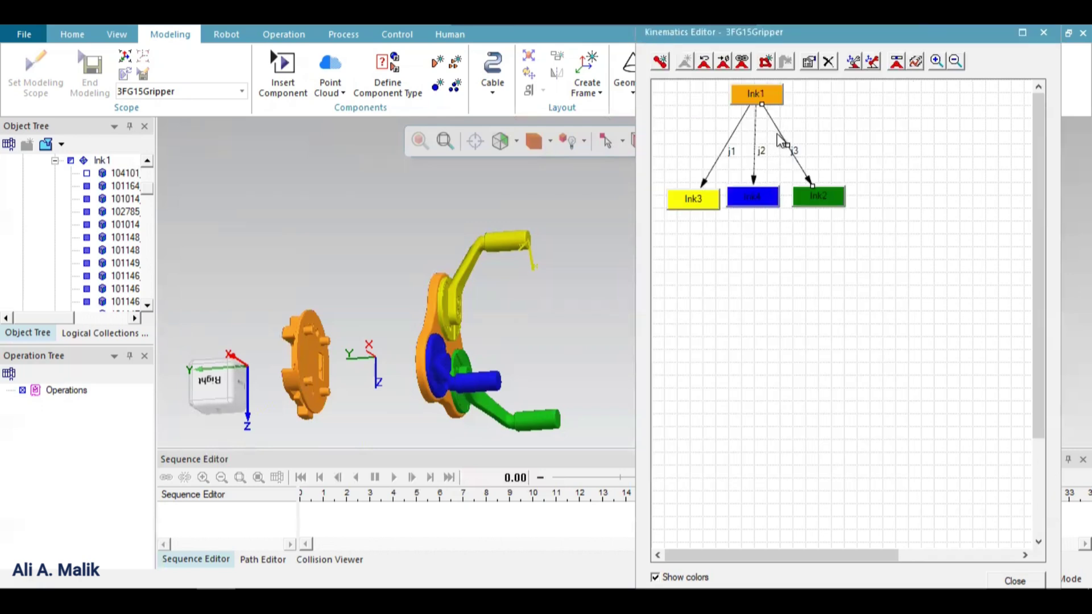
{"action": "left_click", "coordinate": [742, 61]}
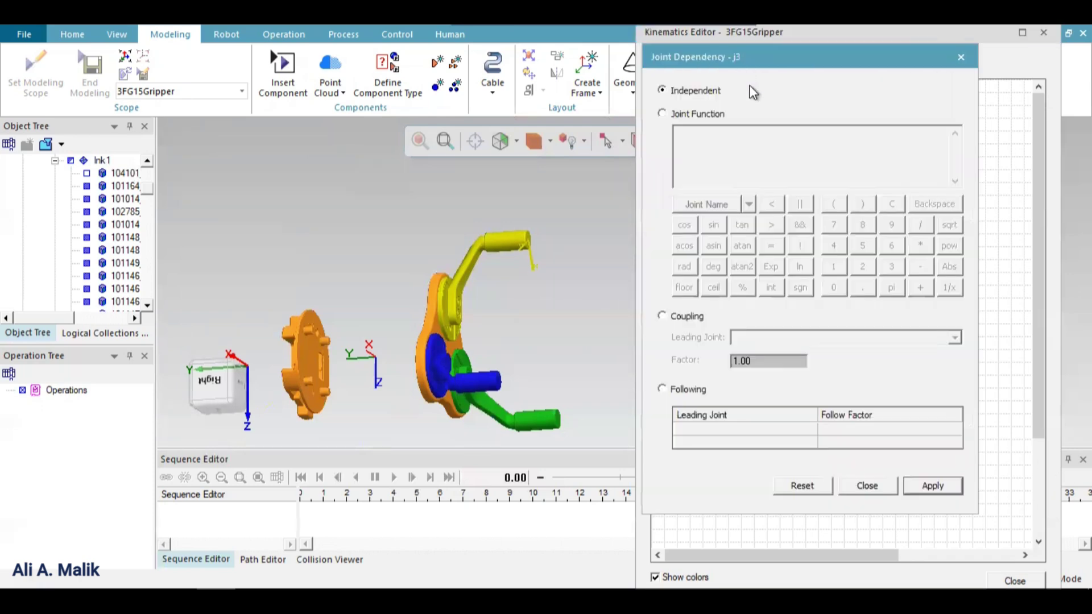
{"action": "left_click", "coordinate": [685, 113]}
{"action": "left_click", "coordinate": [748, 204]}
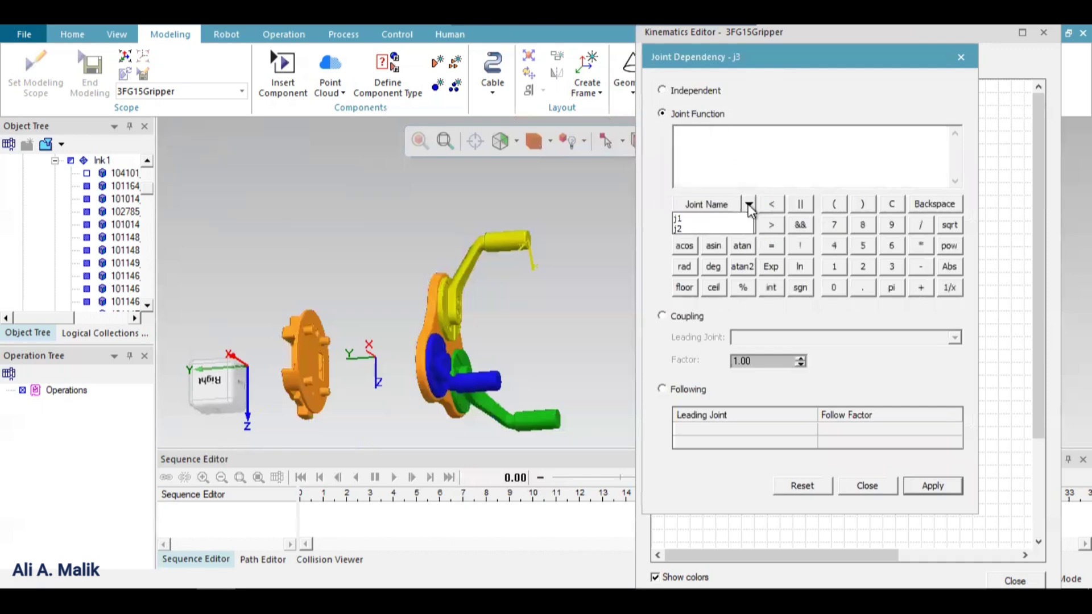
{"action": "left_click", "coordinate": [727, 229]}
{"action": "left_click", "coordinate": [910, 487]}
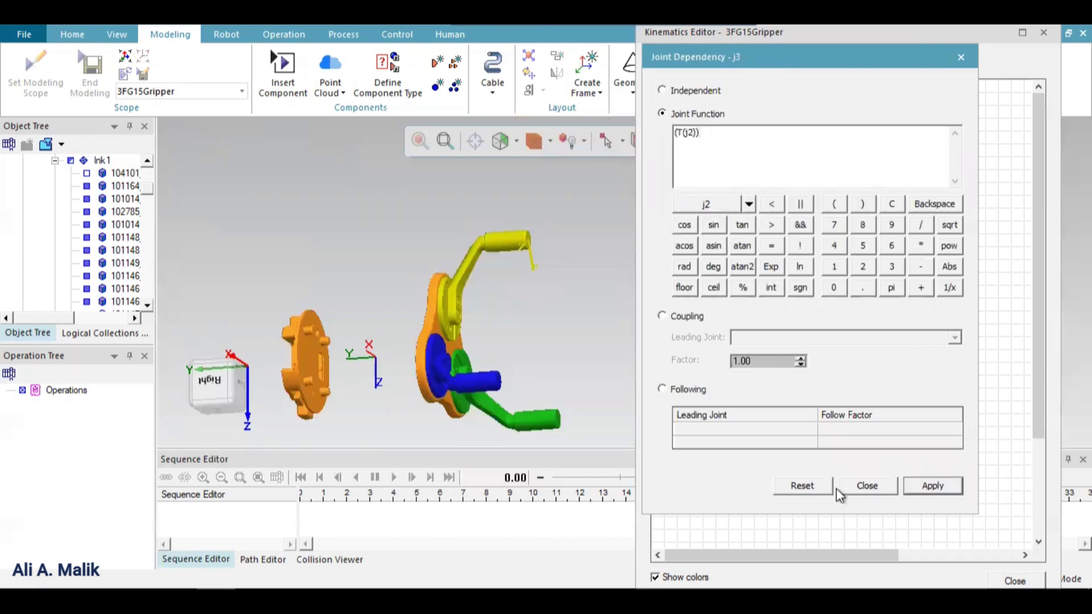
{"action": "left_click", "coordinate": [853, 486]}
Step: Jog joint j1 to check the dependent motion of all three fingers, and reset it to its starting position
{"action": "left_click", "coordinate": [914, 60]}
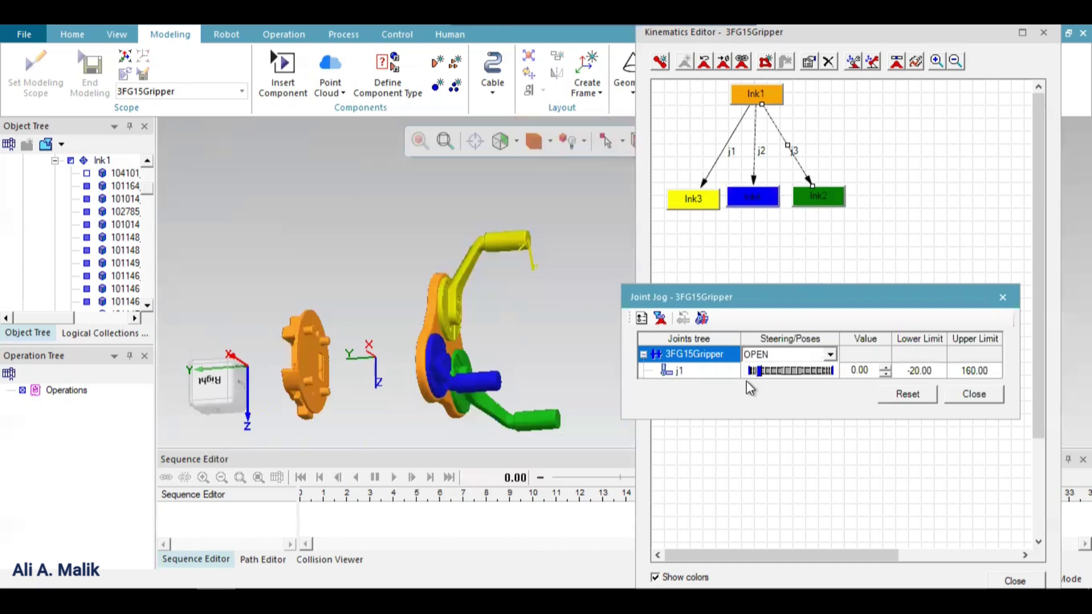
{"action": "left_click_drag", "start_coordinate": [753, 371], "coordinate": [782, 371]}
{"action": "left_click_drag", "start_coordinate": [671, 370], "coordinate": [695, 381]}
{"action": "left_click", "coordinate": [922, 394]}
{"action": "left_click", "coordinate": [974, 394]}
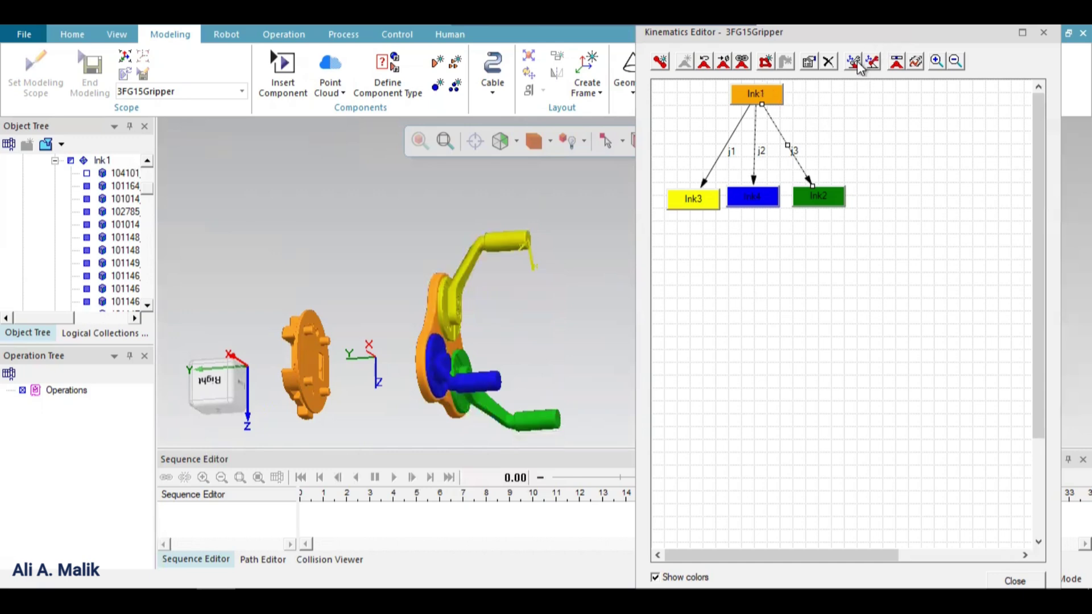
Step: Define the current joint positions as the zero positions and close the Kinematics Editor
{"action": "left_click", "coordinate": [725, 61]}
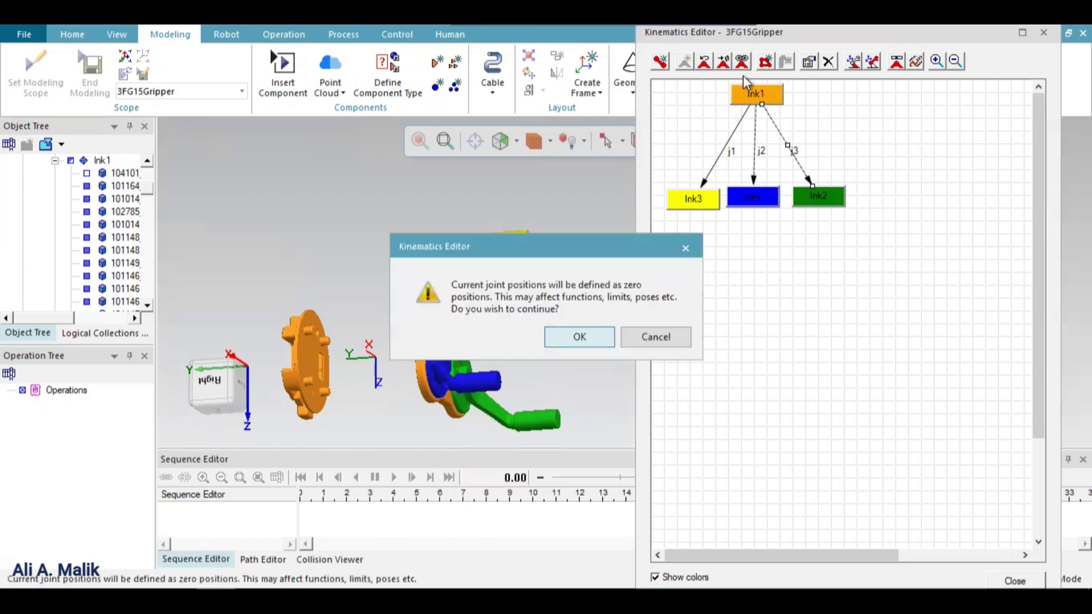
{"action": "left_click", "coordinate": [578, 338]}
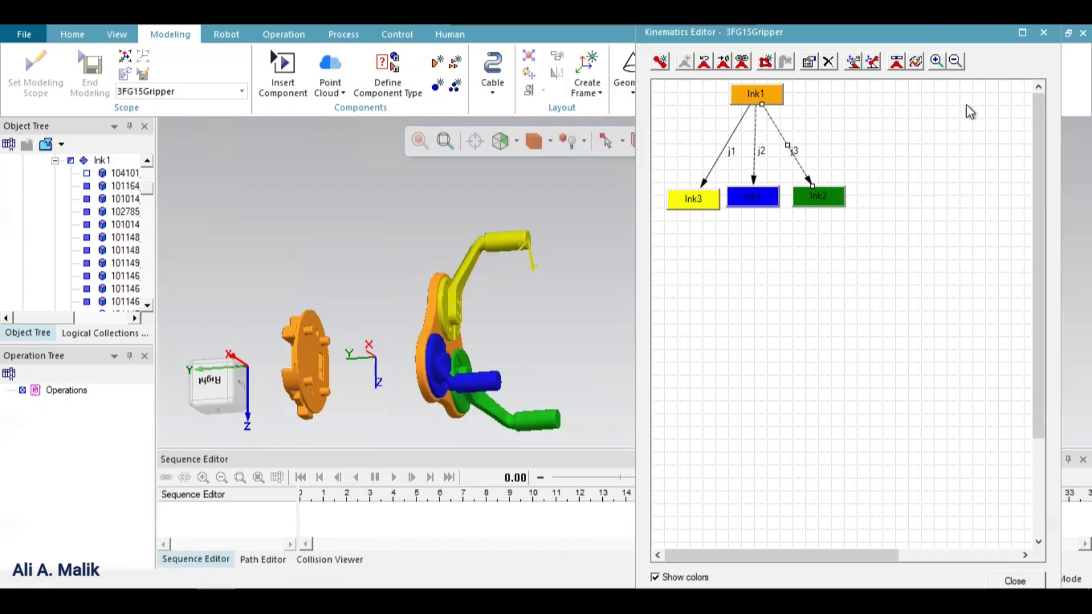
{"action": "left_click", "coordinate": [1045, 33]}
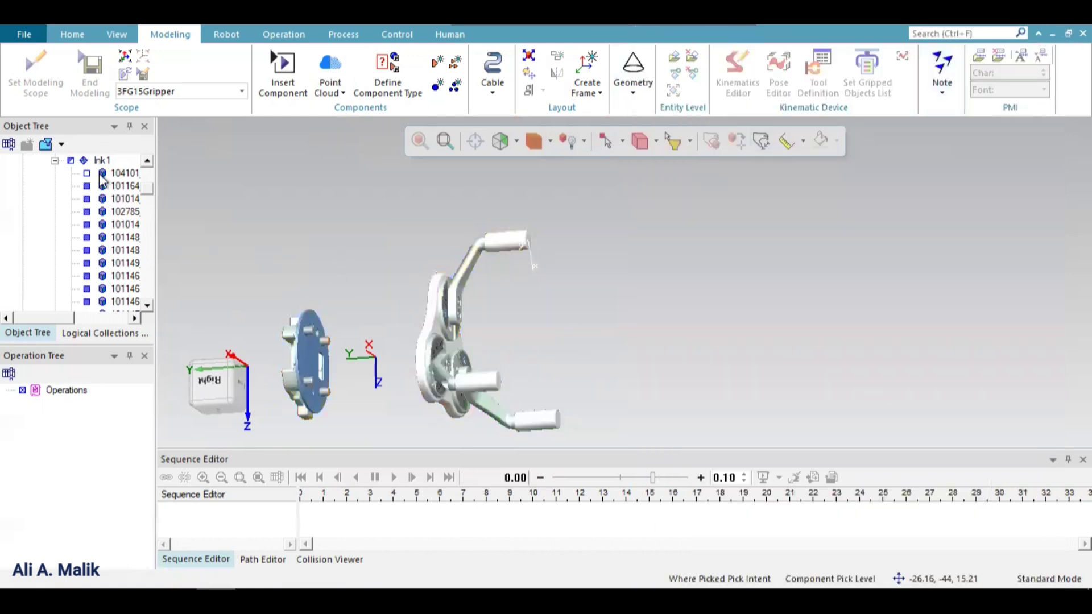
Step: Display the hidden 104101 housing part under lnk1 again
{"action": "scroll", "coordinate": [507, 359], "scroll_direction": "down", "scroll_amount": 5}
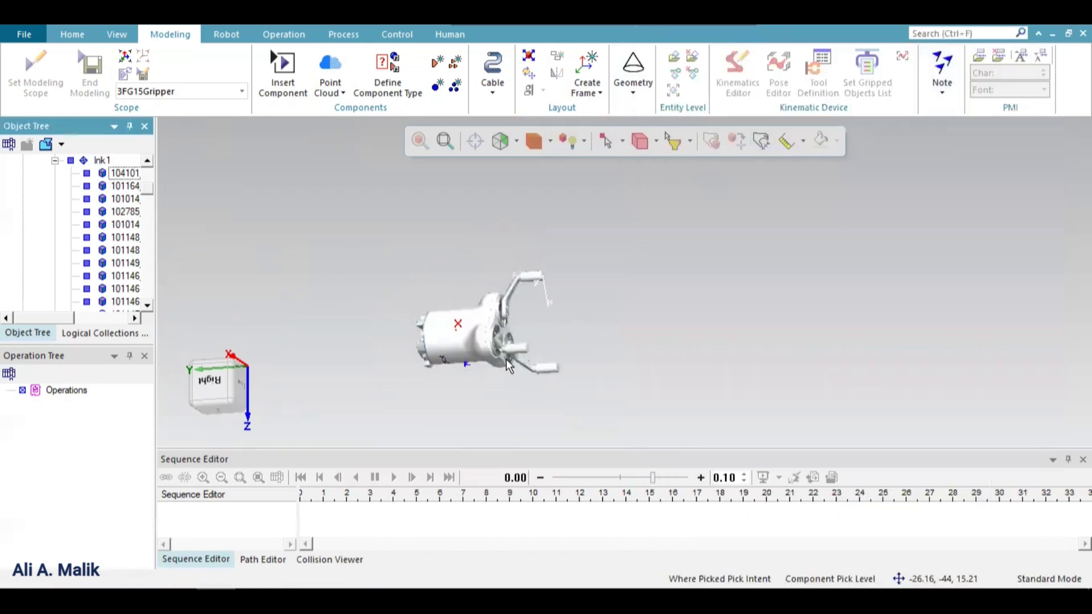
{"action": "scroll", "coordinate": [571, 279], "scroll_direction": "up", "scroll_amount": 7}
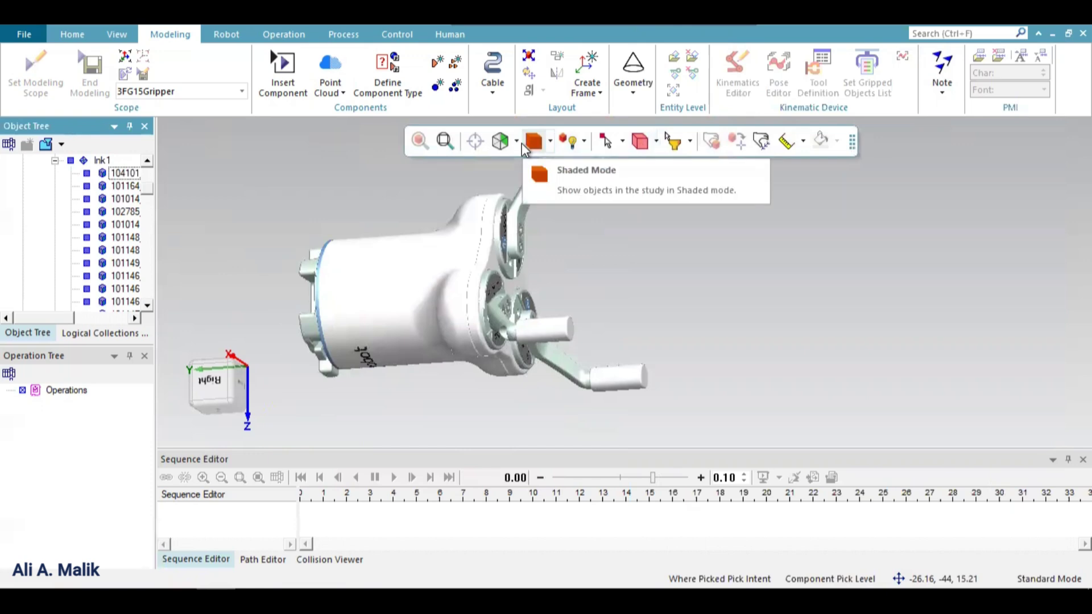
Step: Select the 3FG15Gripper device and open its poses for editing in the Pose Editor
{"action": "left_click", "coordinate": [444, 277]}
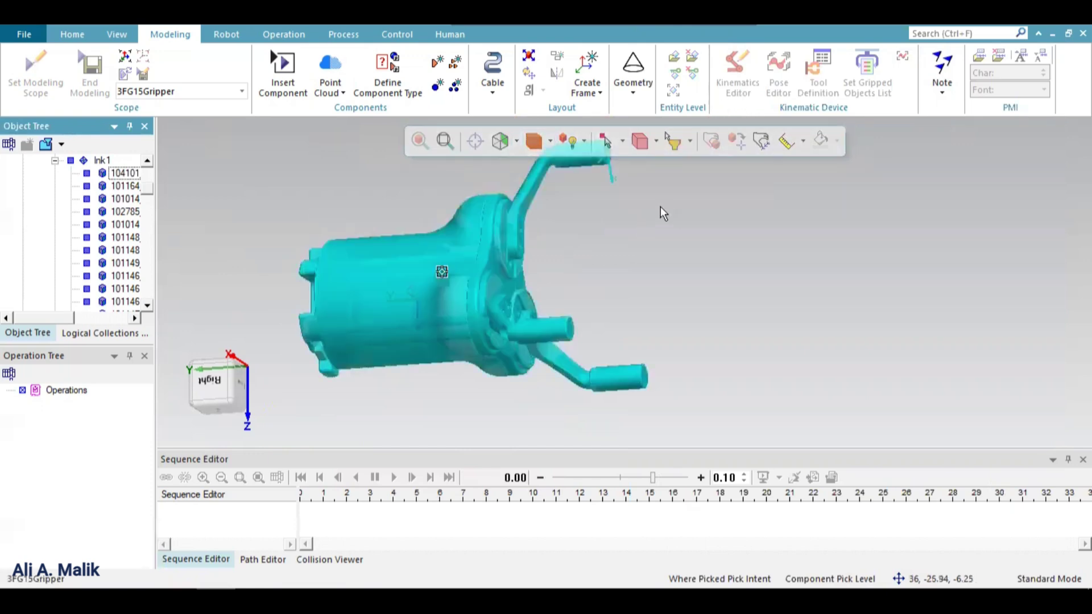
{"action": "left_click", "coordinate": [779, 71]}
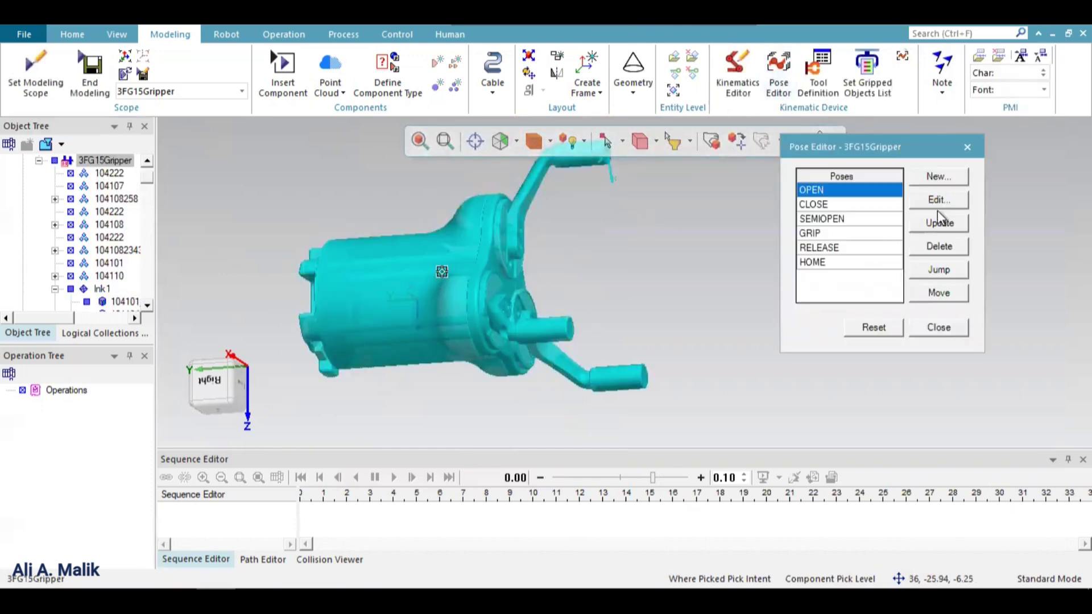
{"action": "left_click", "coordinate": [968, 147]}
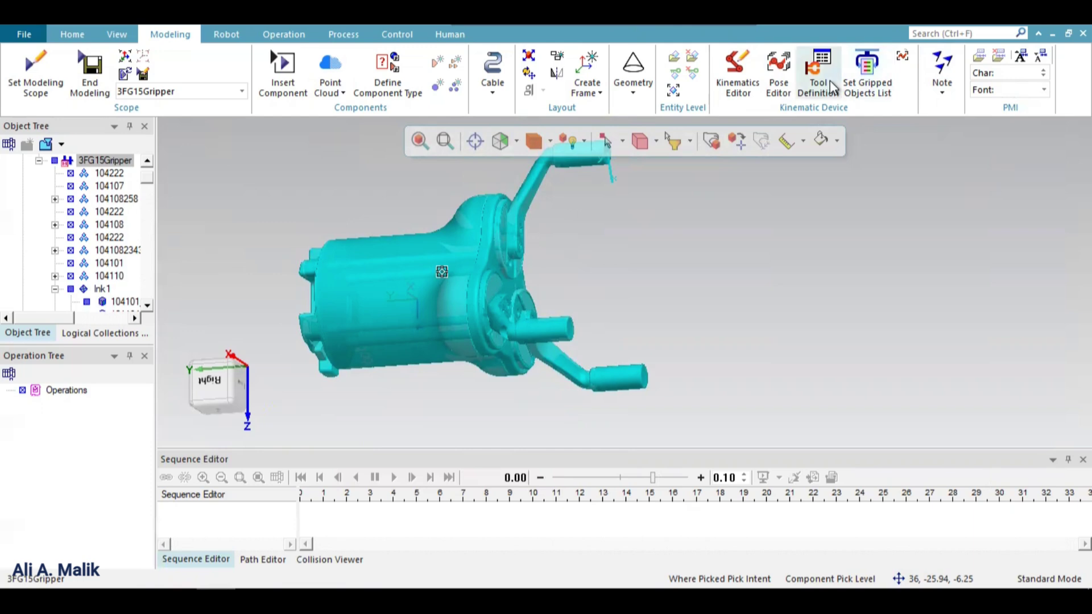
{"action": "left_click", "coordinate": [775, 88]}
{"action": "left_click", "coordinate": [870, 189]}
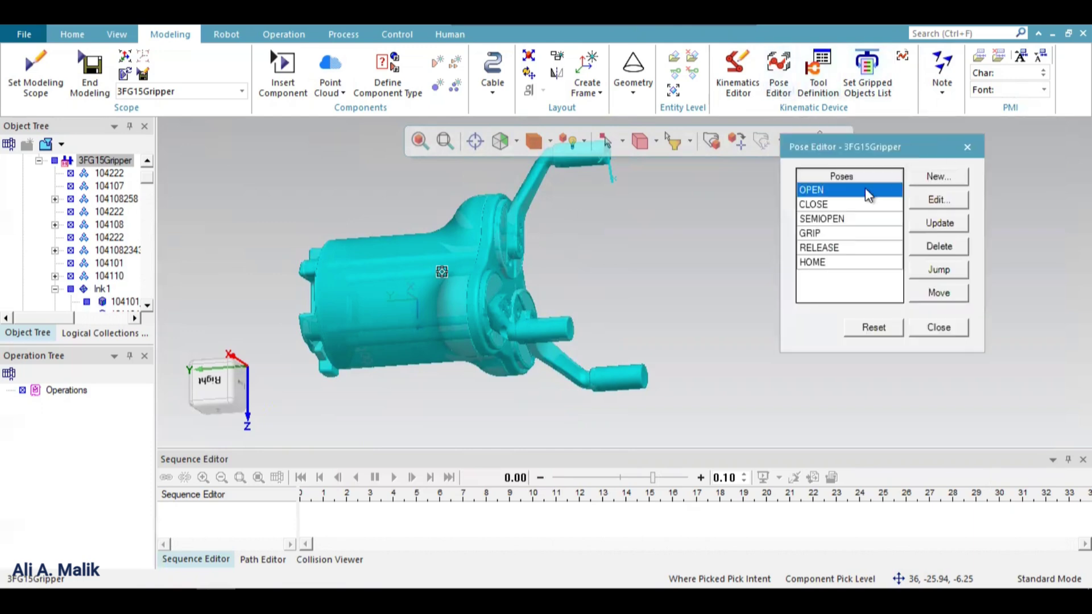
Step: Jog joint j1 through its range within the OPEN pose to check how the fingers move, and reset the joint
{"action": "left_click", "coordinate": [938, 200]}
{"action": "left_click_drag", "start_coordinate": [760, 375], "coordinate": [835, 371]}
{"action": "left_click", "coordinate": [701, 225]}
{"action": "middle_click_drag", "start_coordinate": [700, 225], "coordinate": [688, 290]}
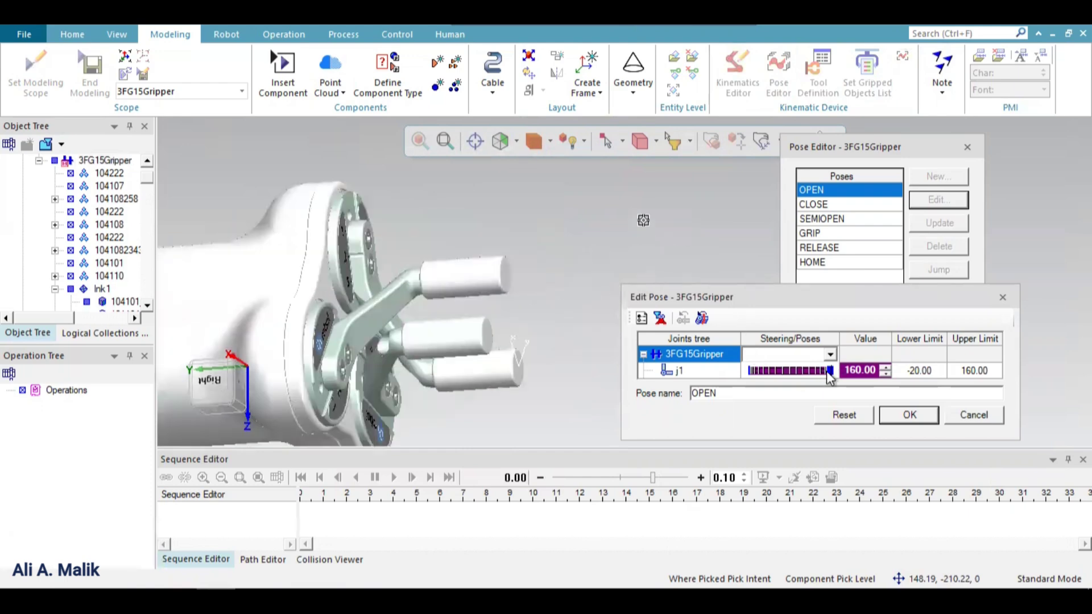
{"action": "left_click_drag", "start_coordinate": [831, 371], "coordinate": [784, 371]}
{"action": "middle_click_drag", "start_coordinate": [489, 288], "coordinate": [512, 281]}
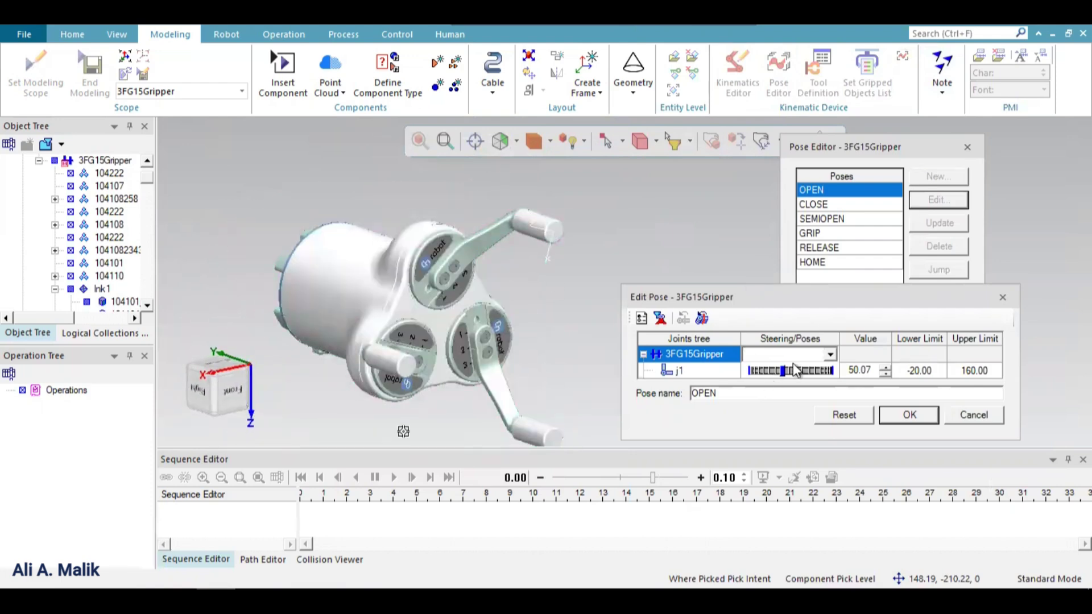
{"action": "mouse_move", "coordinate": [782, 373]}
{"action": "left_mouse_down"}
{"action": "mouse_move", "coordinate": [733, 384]}
{"action": "mouse_move", "coordinate": [804, 373]}
{"action": "left_mouse_up"}
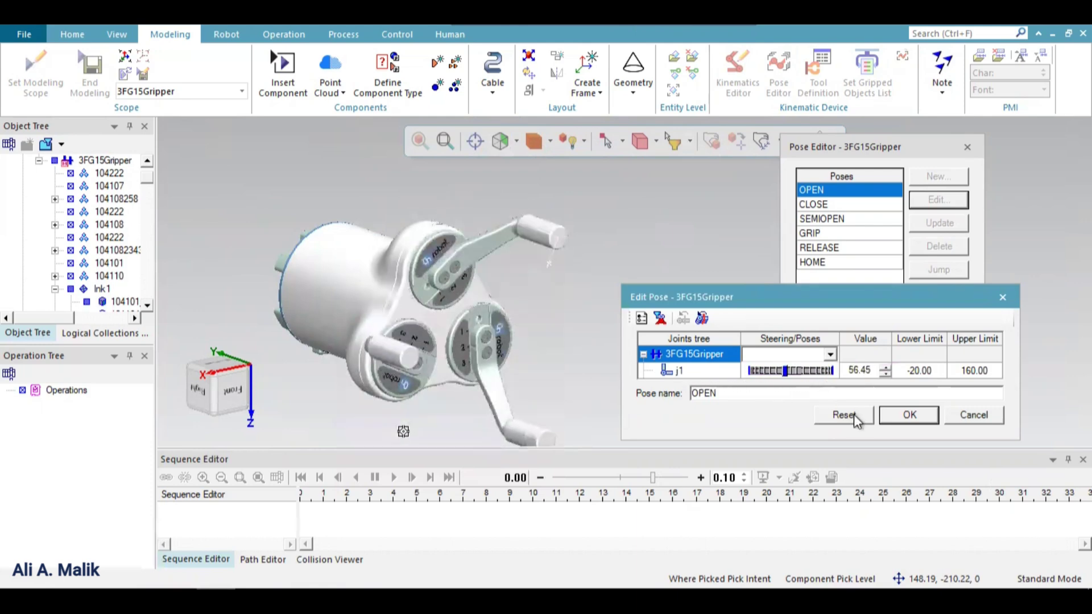
{"action": "left_click", "coordinate": [844, 415]}
{"action": "left_click", "coordinate": [922, 420]}
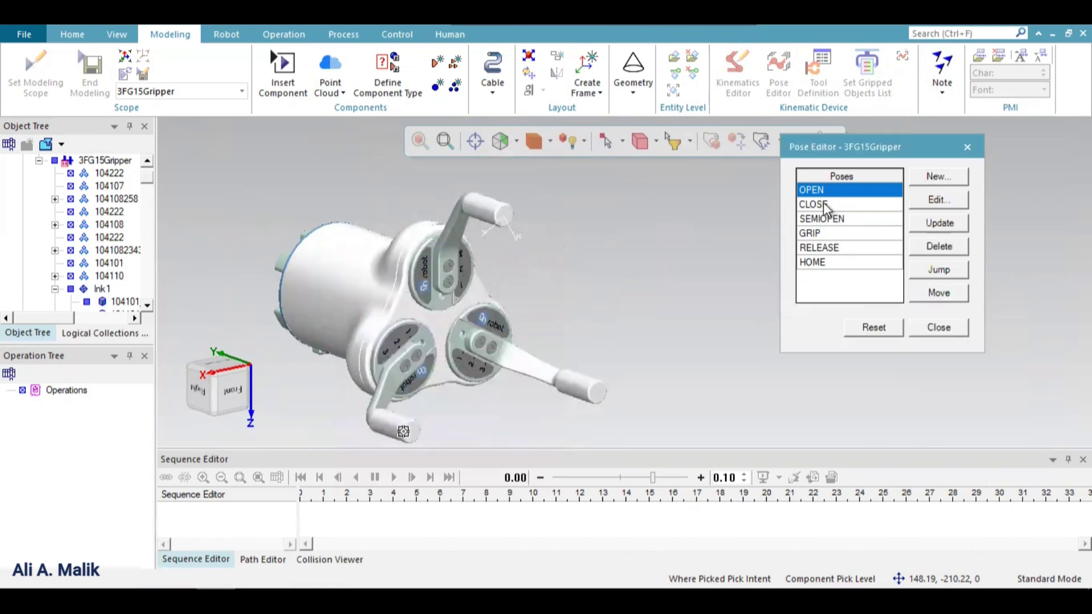
Step: Redefine the OPEN pose with joint j1 at its lower limit of -20
{"action": "left_click", "coordinate": [823, 204]}
{"action": "left_click", "coordinate": [822, 219]}
{"action": "left_click", "coordinate": [820, 233]}
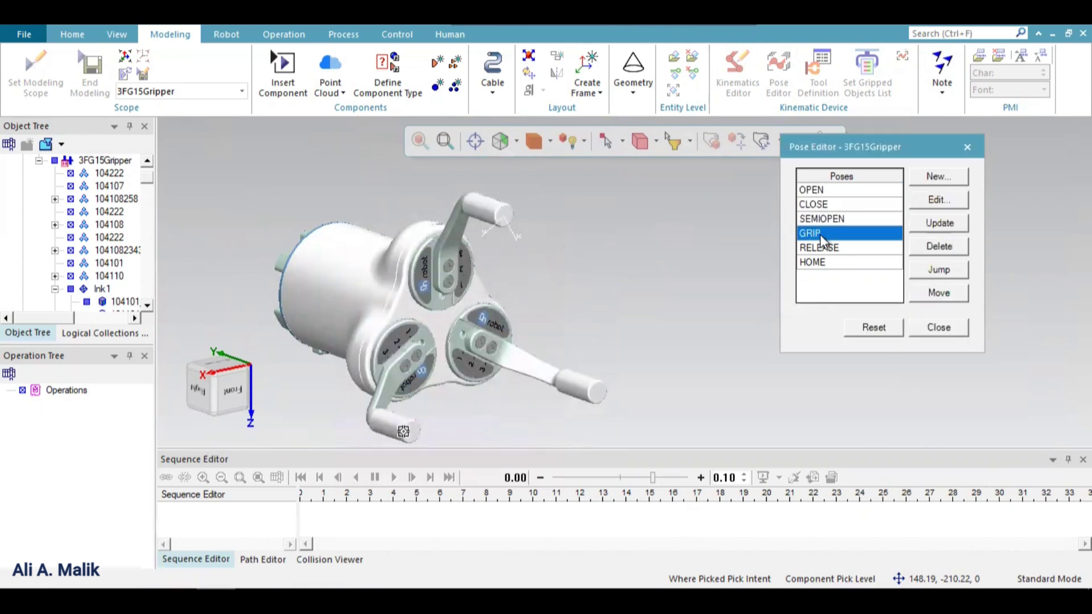
{"action": "left_click", "coordinate": [824, 190]}
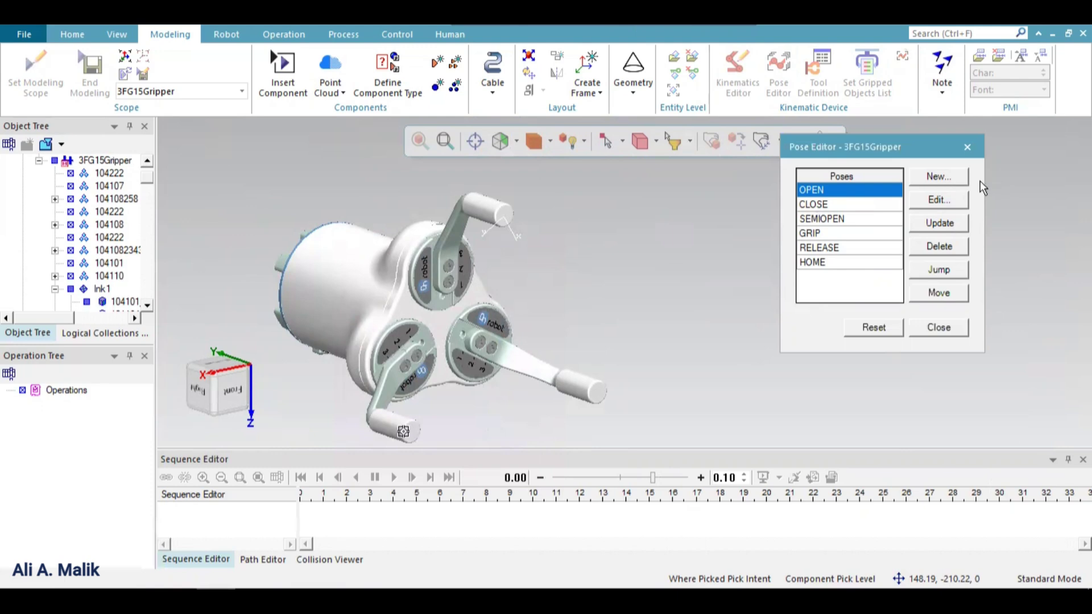
{"action": "left_click", "coordinate": [939, 200]}
{"action": "left_click_drag", "start_coordinate": [759, 371], "coordinate": [750, 371]}
{"action": "left_click", "coordinate": [909, 415]}
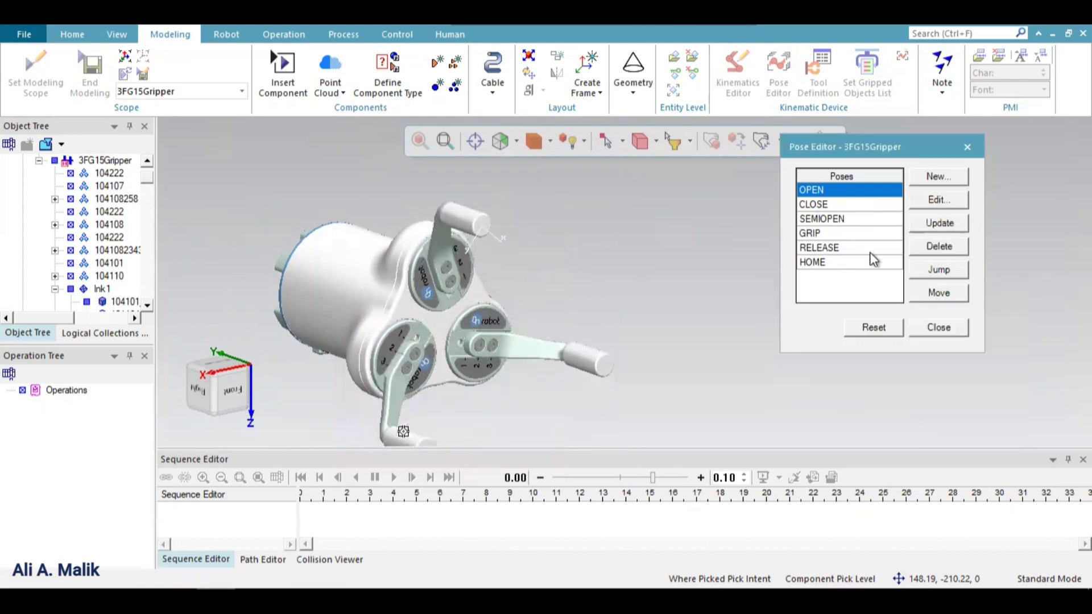
Step: Redefine the CLOSE pose with joint j1 at about 116 so the three fingers swing inward
{"action": "double_click", "coordinate": [824, 202]}
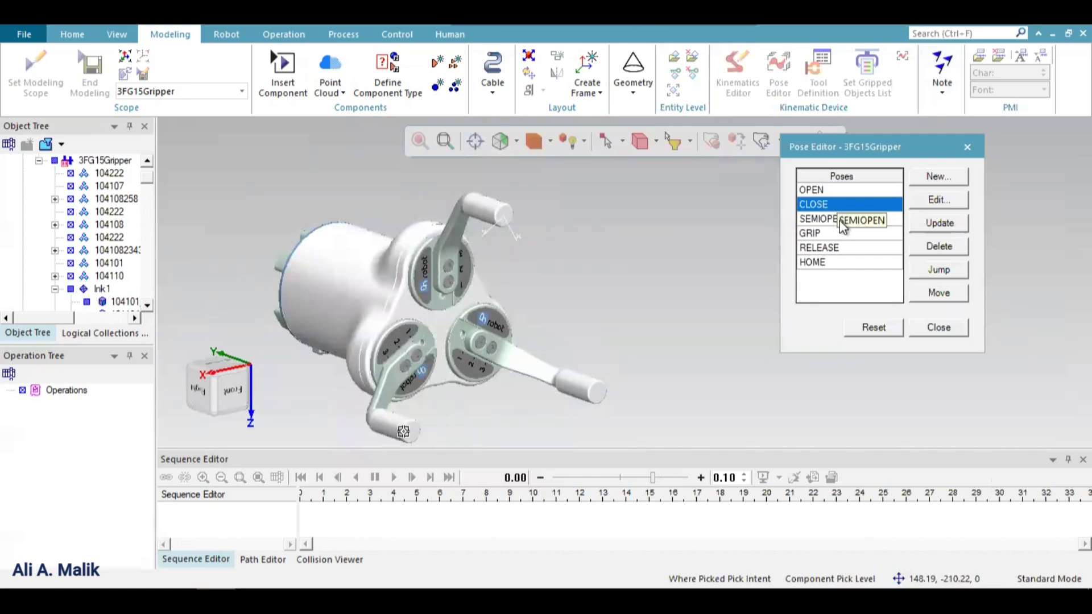
{"action": "left_click", "coordinate": [938, 202]}
{"action": "left_click", "coordinate": [765, 373]}
{"action": "left_click_drag", "start_coordinate": [776, 373], "coordinate": [835, 379]}
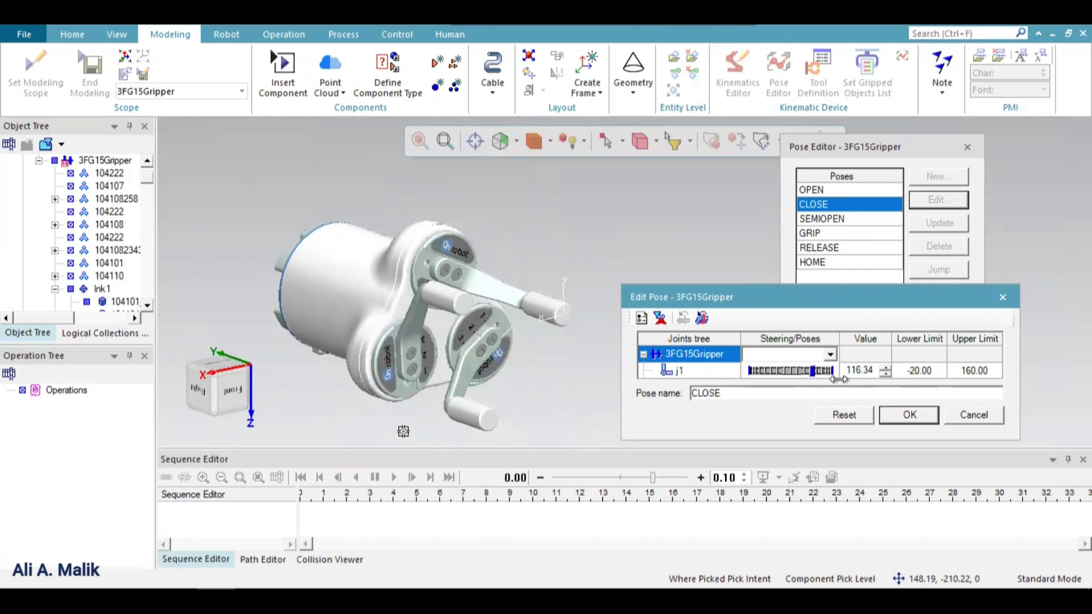
{"action": "left_click", "coordinate": [909, 415]}
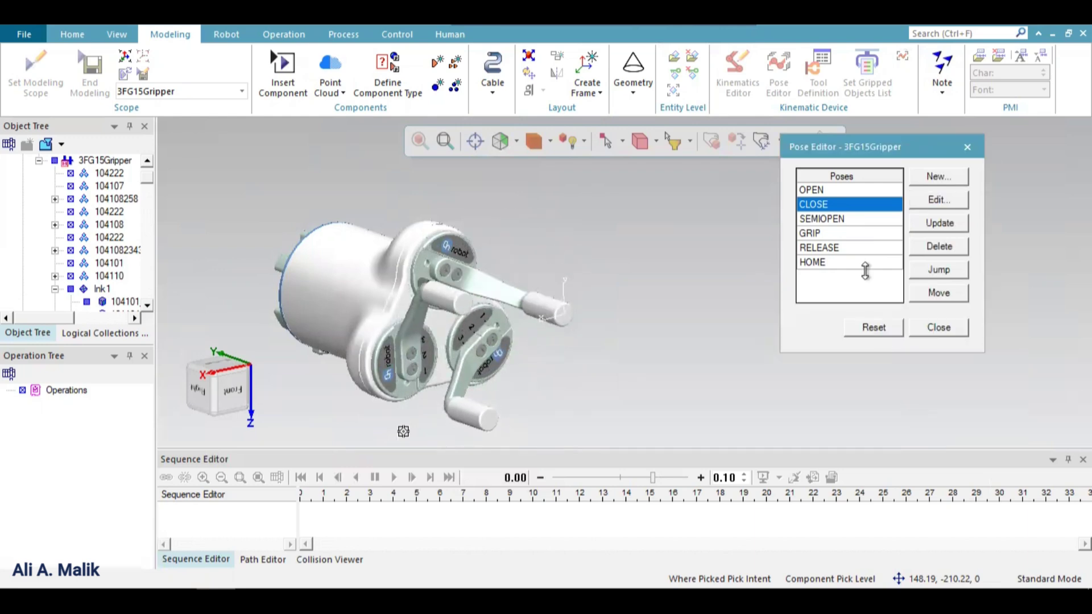
Step: Redefine the GRIP pose with joint j1 turned to bring the fingers inward, close to the CLOSE position, and finish editing poses
{"action": "left_click", "coordinate": [817, 234]}
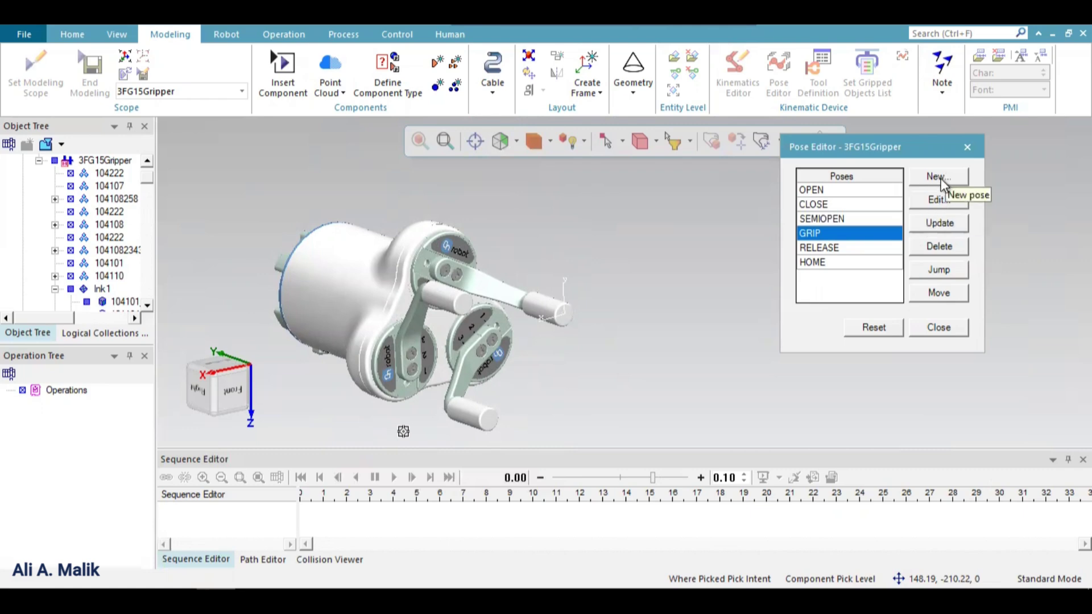
{"action": "left_click", "coordinate": [937, 201]}
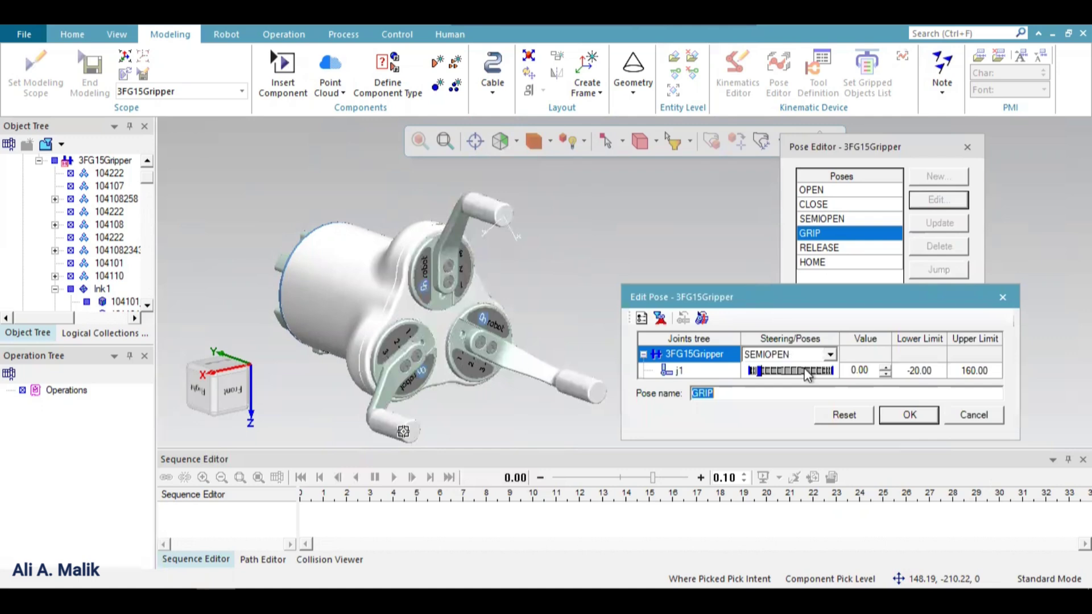
{"action": "left_click_drag", "start_coordinate": [760, 371], "coordinate": [837, 392]}
{"action": "left_click", "coordinate": [914, 415]}
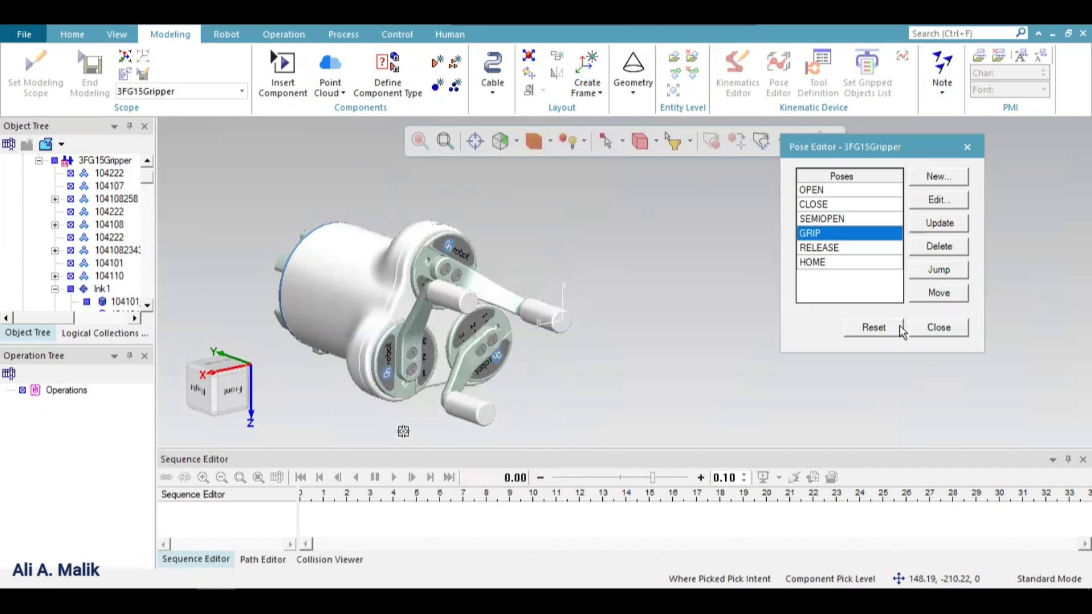
{"action": "left_click", "coordinate": [949, 334]}
{"action": "middle_click_drag", "start_coordinate": [749, 349], "coordinate": [865, 309]}
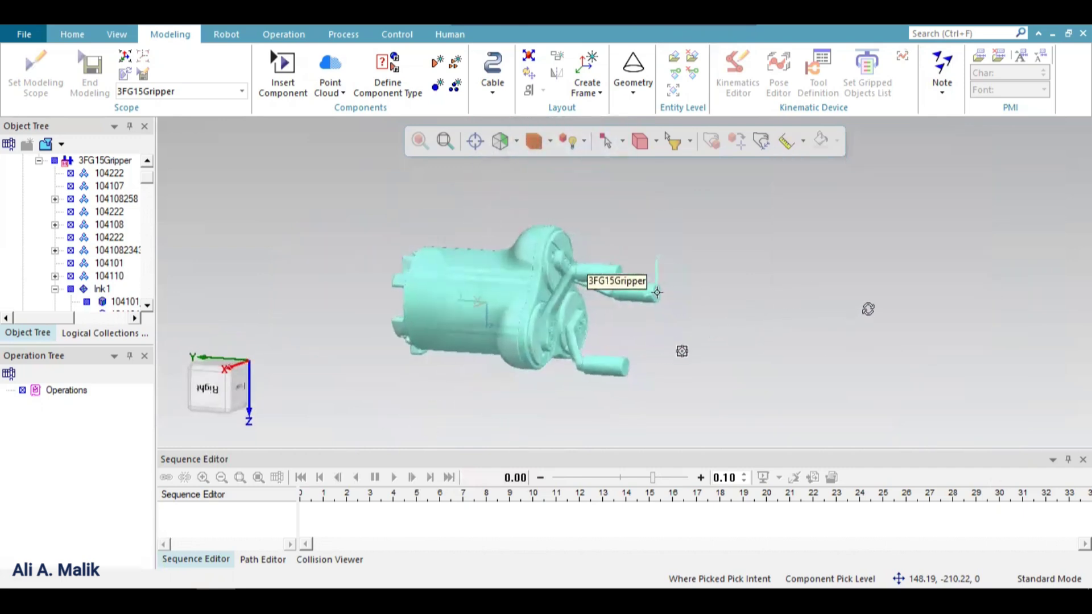
{"action": "scroll", "coordinate": [589, 294], "scroll_direction": "up", "scroll_amount": 2}
{"action": "middle_click_drag", "start_coordinate": [589, 293], "coordinate": [610, 313]}
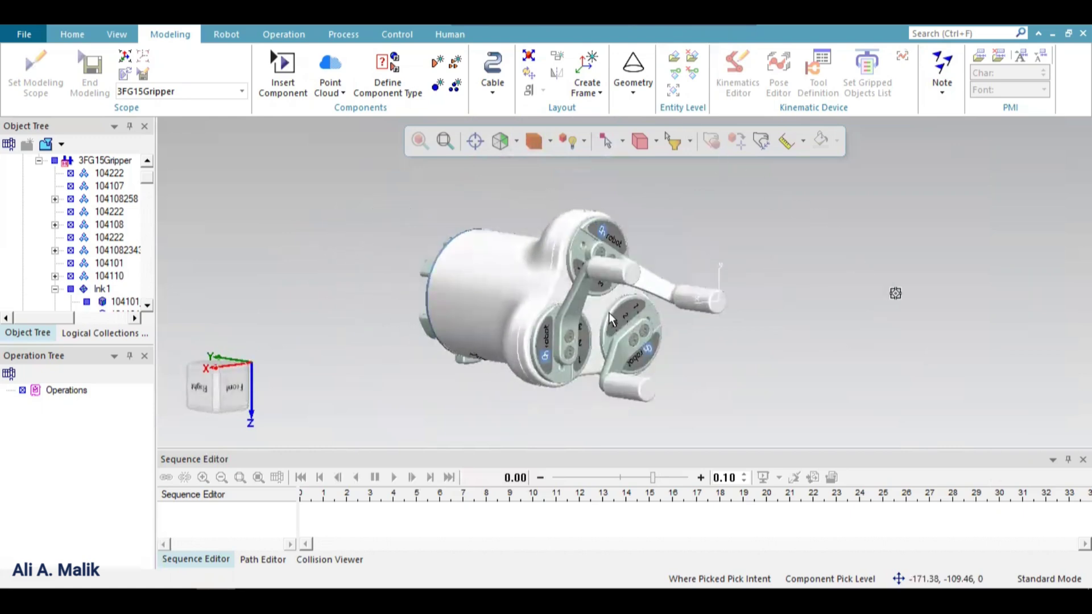
{"action": "scroll", "coordinate": [609, 316], "scroll_direction": "up", "scroll_amount": 2}
{"action": "scroll", "coordinate": [607, 318], "scroll_direction": "down", "scroll_amount": 4}
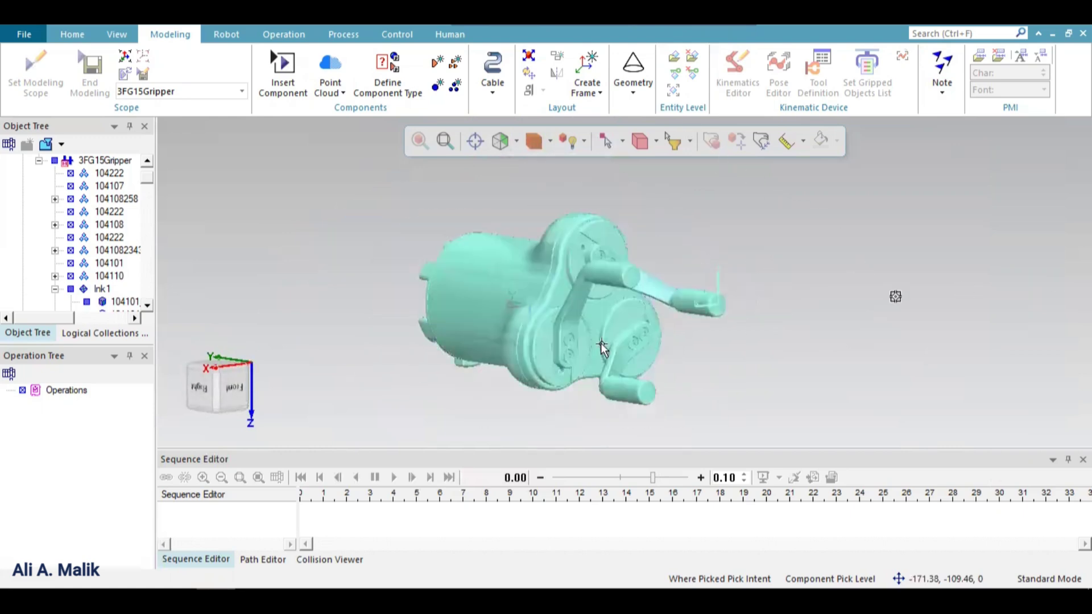
{"action": "scroll", "coordinate": [618, 353], "scroll_direction": "up", "scroll_amount": 3}
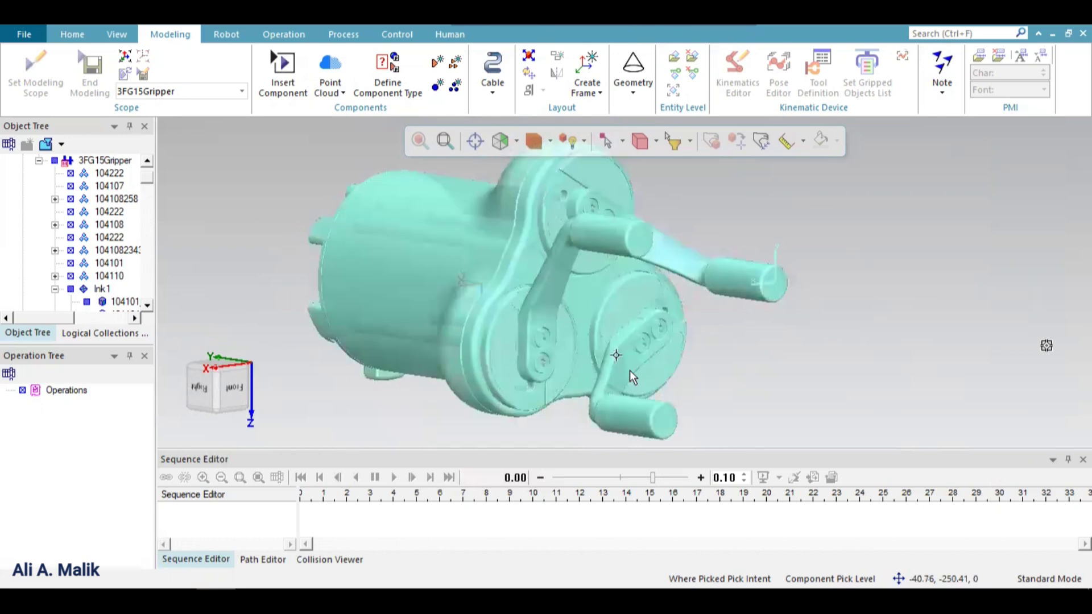
{"action": "scroll", "coordinate": [603, 332], "scroll_direction": "down", "scroll_amount": 2}
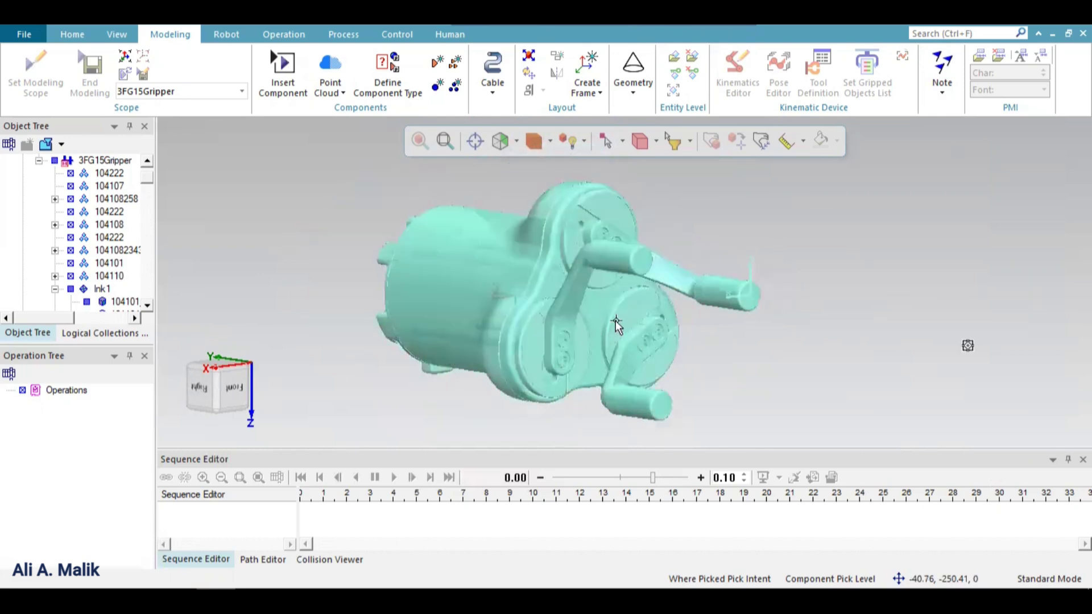